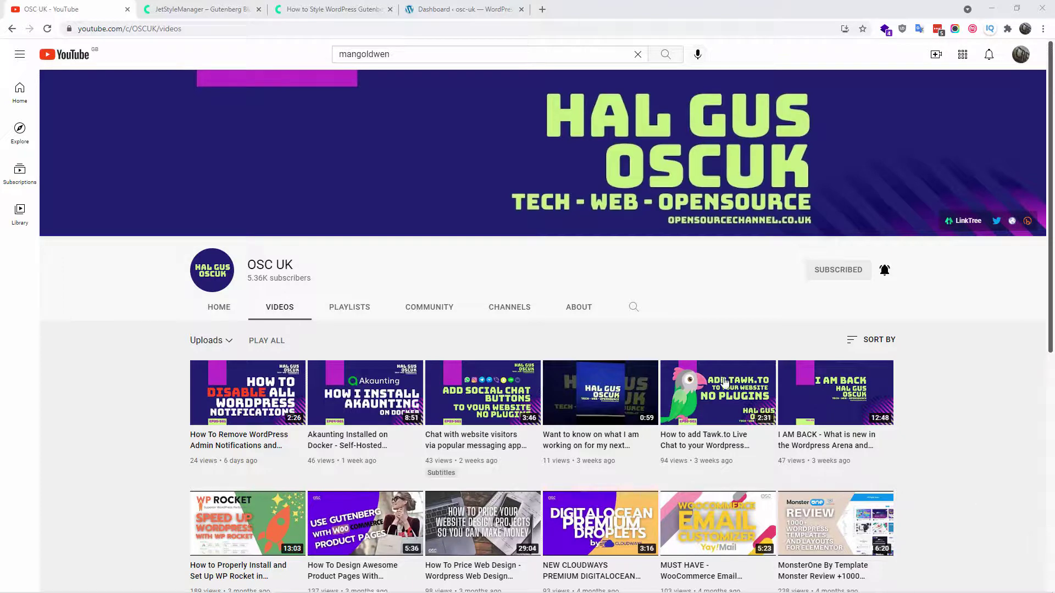
- Look over the JetStyleManager plugin page and the overview article's list of blocks that accept style settings
left_click(218, 5)
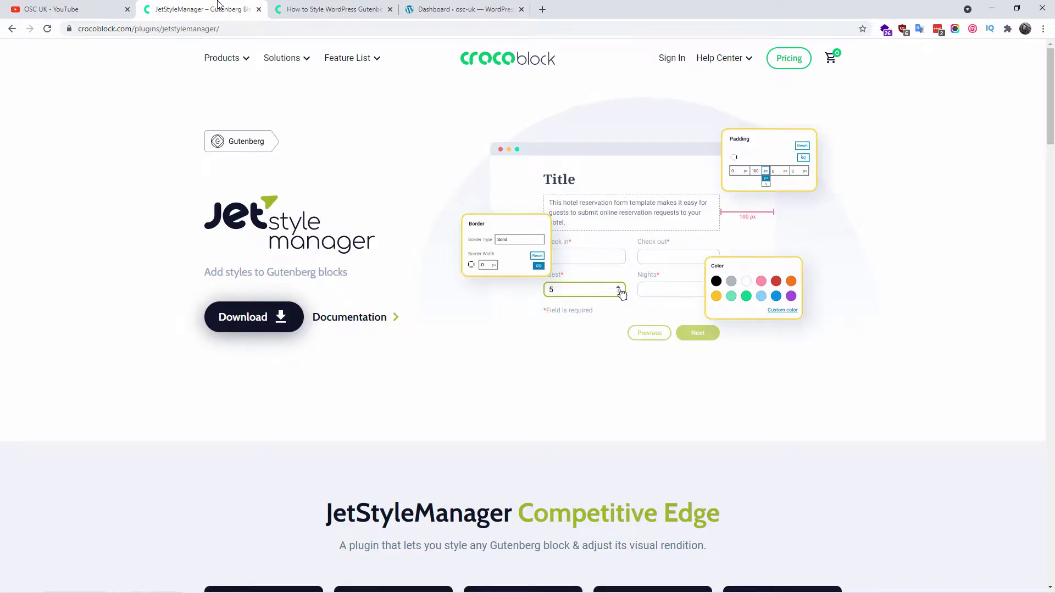
left_click(281, 4)
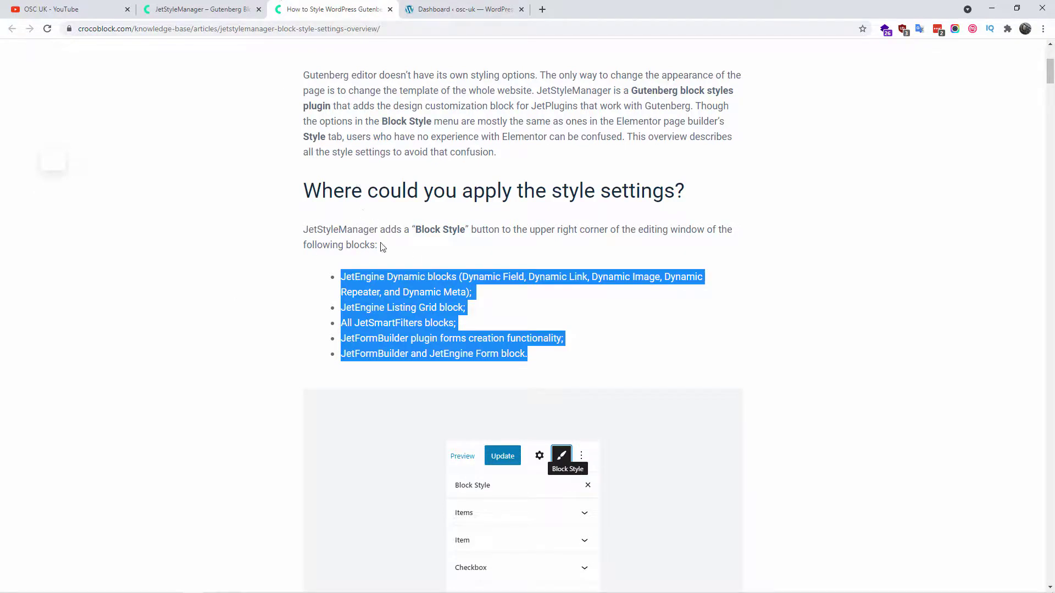
left_click(386, 272)
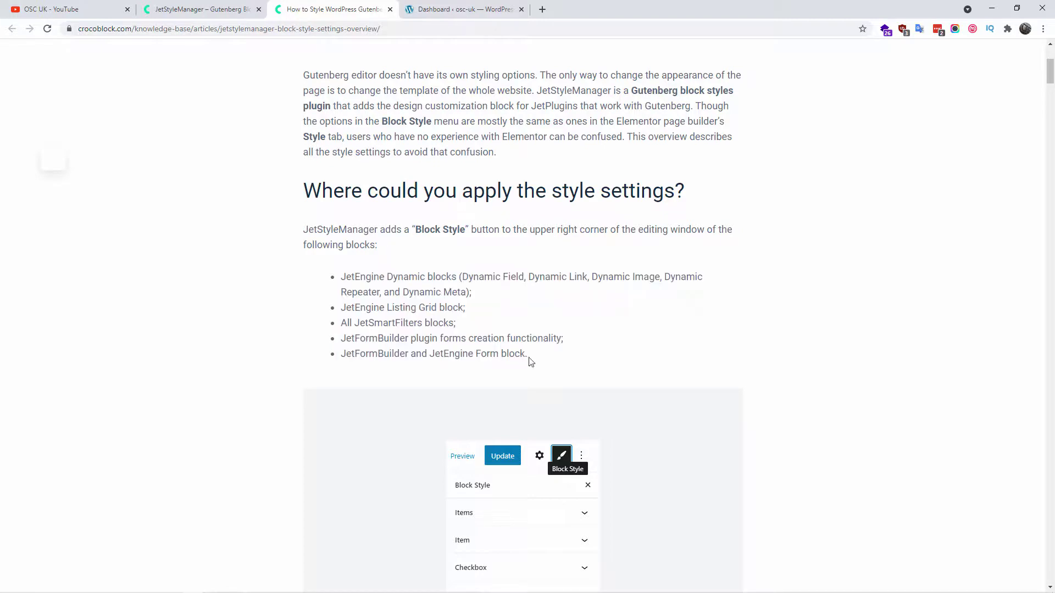
left_click_drag(528, 357, 335, 291)
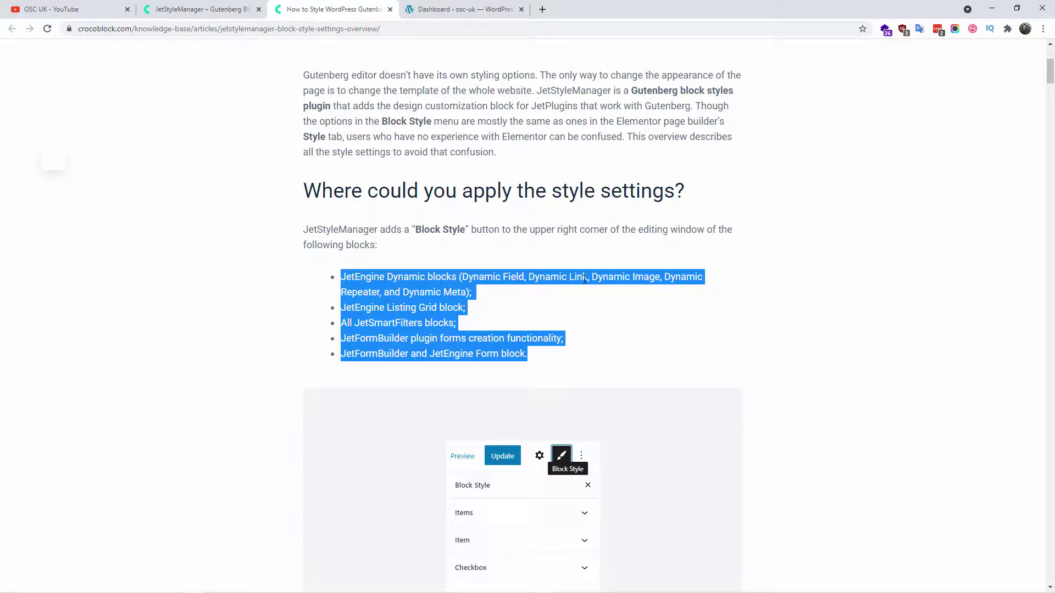
- Switch to the WordPress dashboard and move Test Form from the JetFormBuilder forms to the trash
left_click(435, 6)
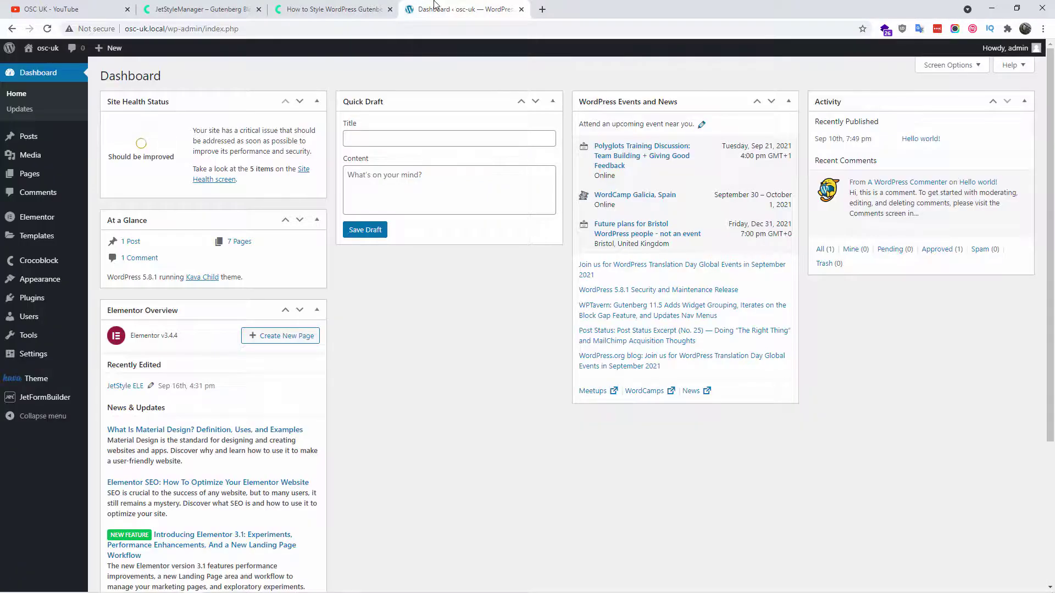
mouse_move(33, 409)
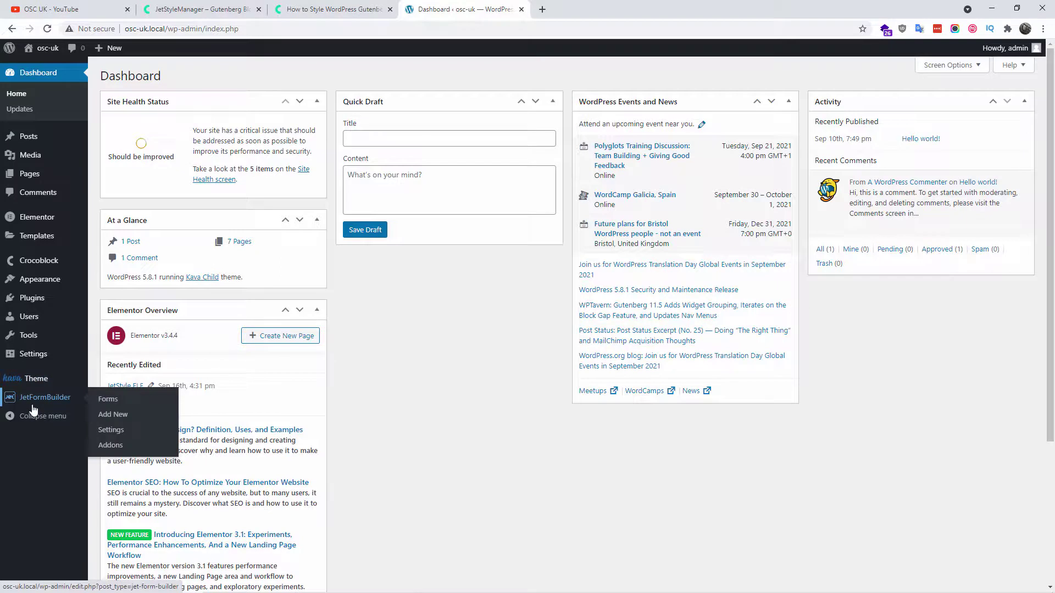
left_click(33, 409)
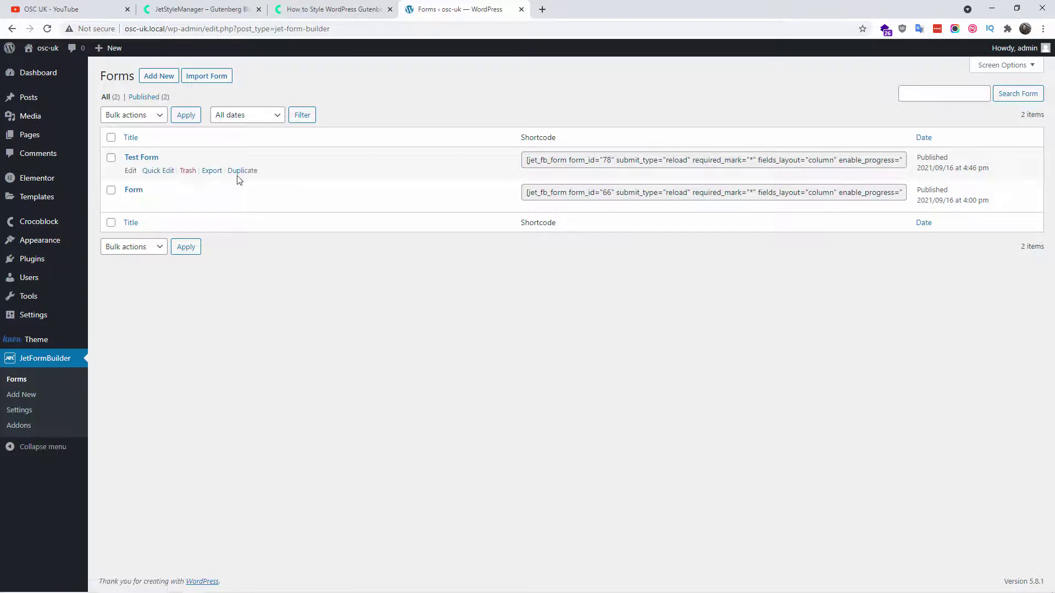
left_click(188, 172)
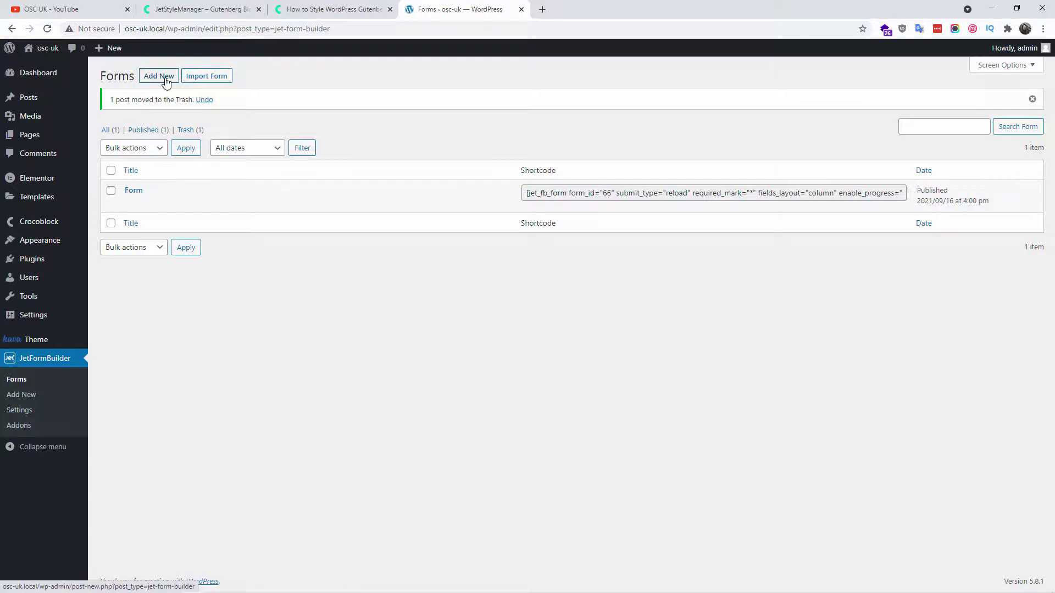
- Create a new form titled "test" and remove its default text field and submit blocks
left_click(164, 77)
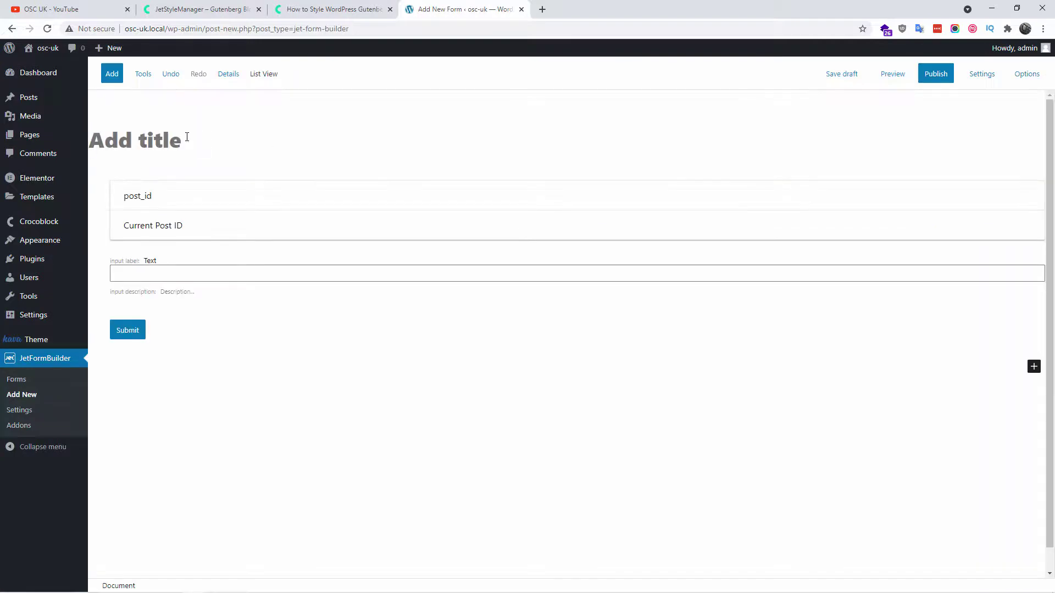
type("test")
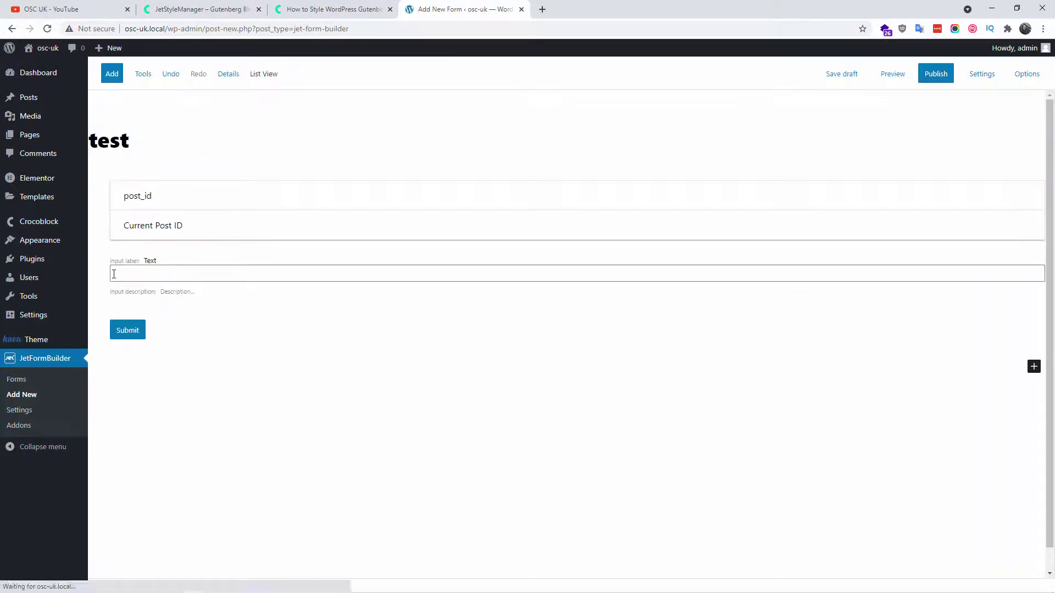
left_click(181, 278)
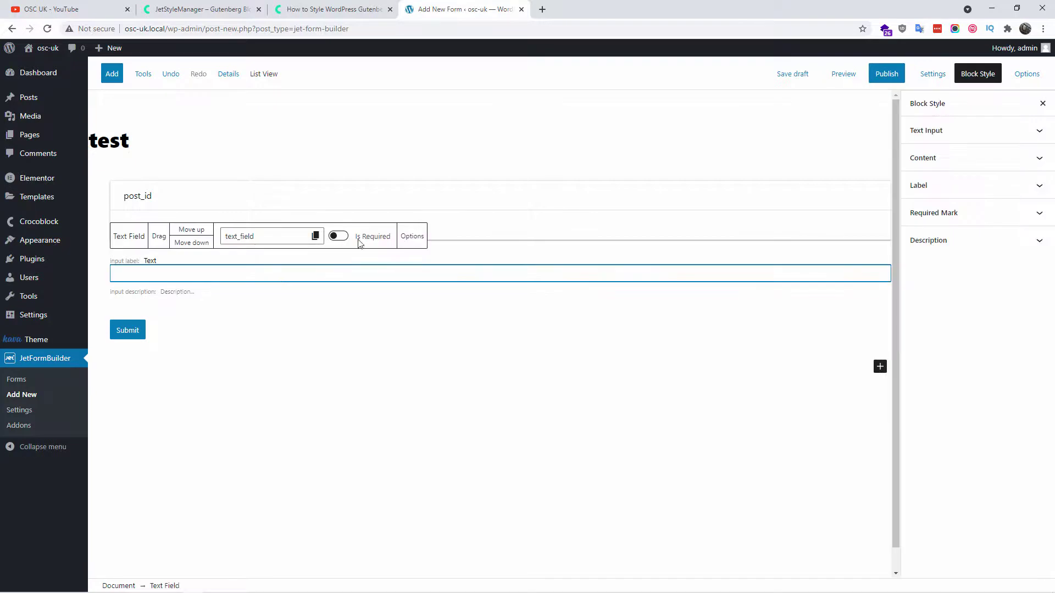
left_click(409, 238)
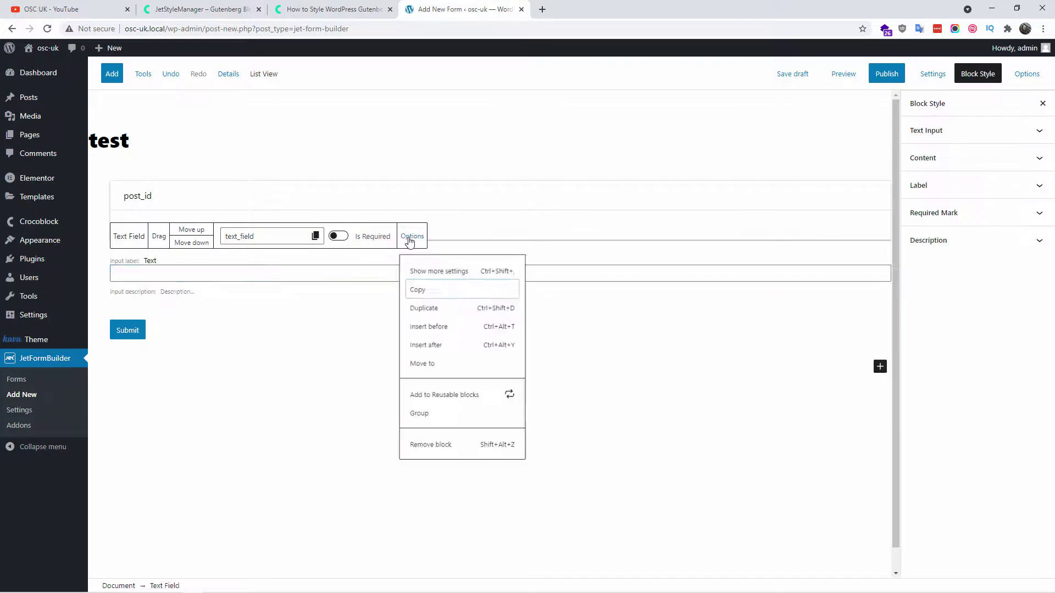
left_click(441, 455)
left_click(380, 282)
left_click(239, 236)
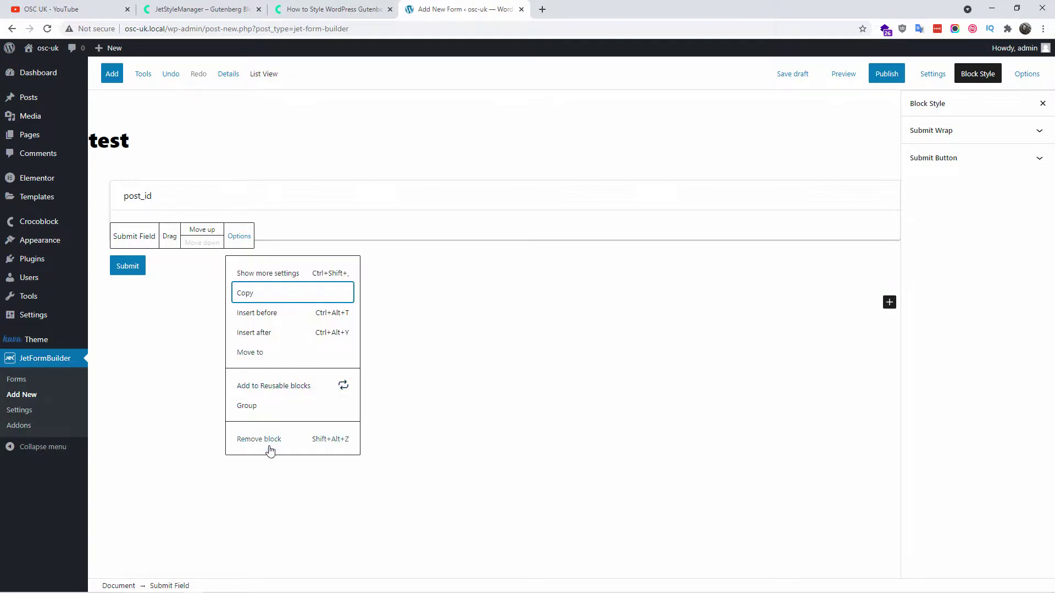
left_click(269, 440)
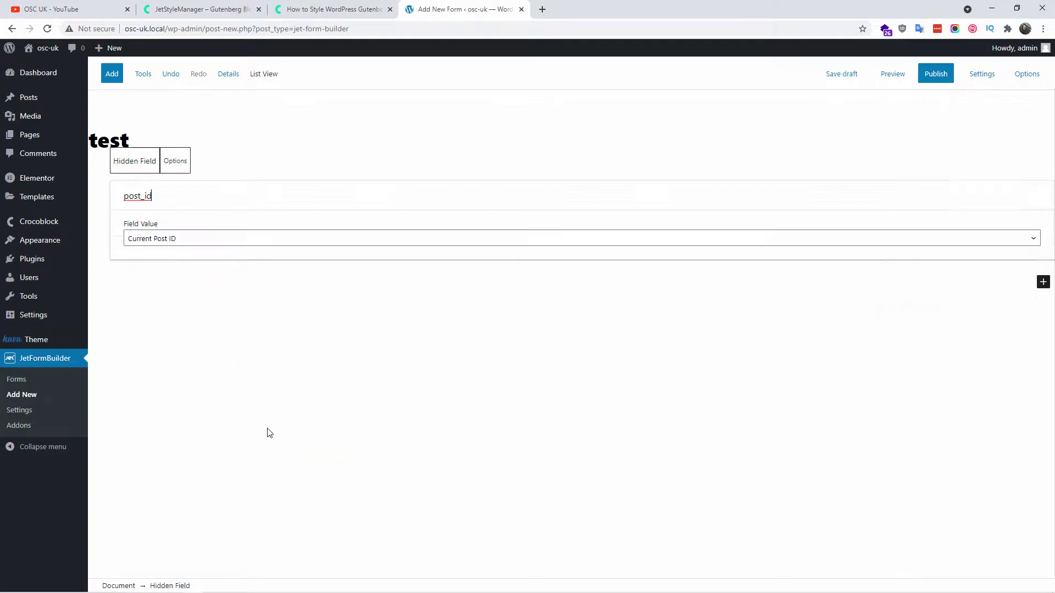
- Find the Application Form pattern by searching for "jet", insert it into the form and publish the form
left_click(113, 77)
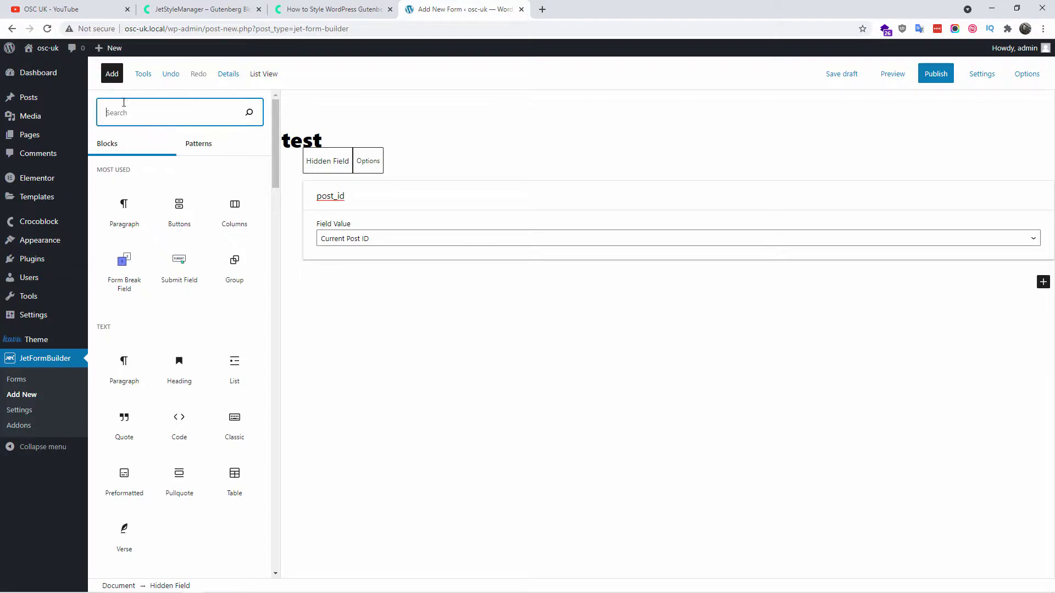
type("jet")
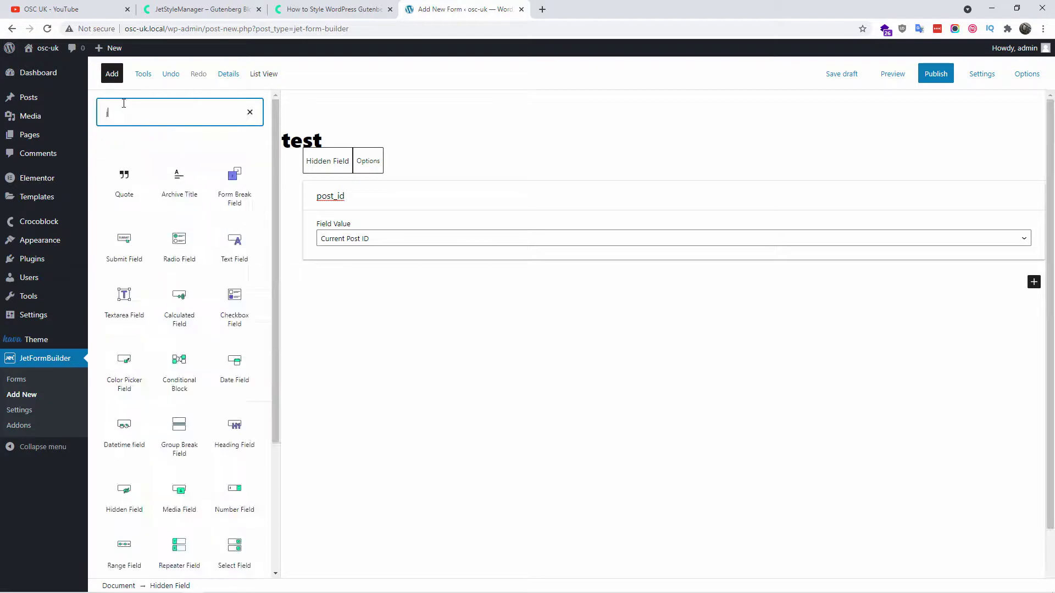
scroll(192, 353, "down", 5)
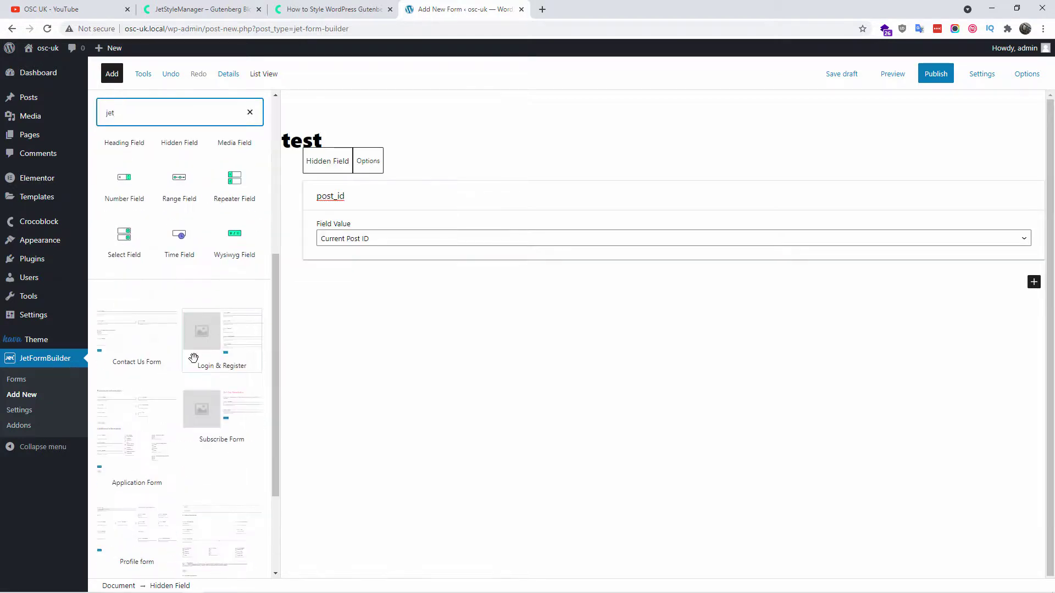
scroll(193, 353, "down", 3)
left_click(146, 315)
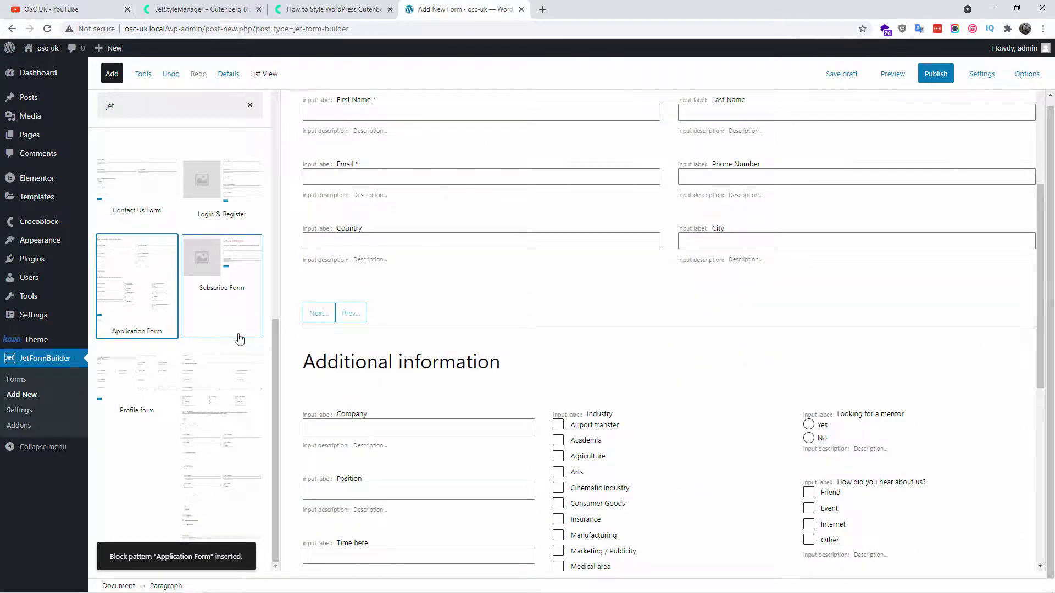
left_click(937, 70)
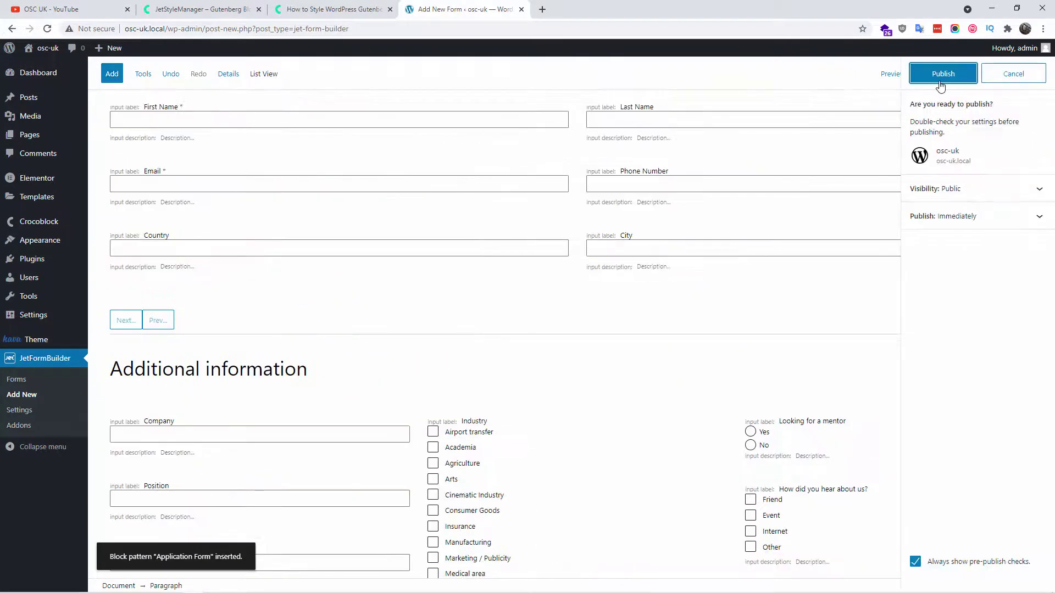
left_click(947, 79)
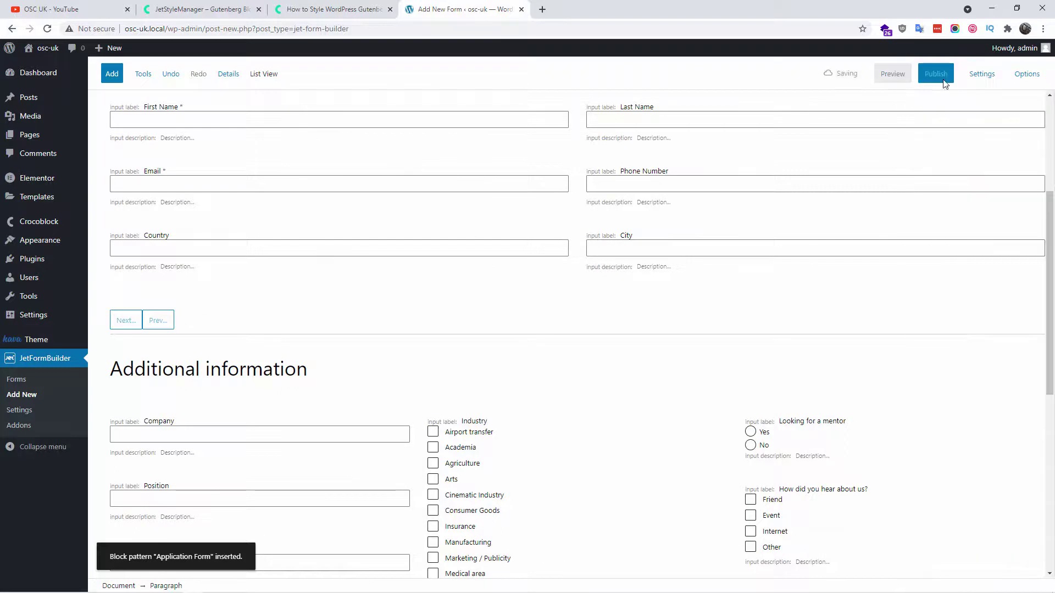
- Check the site's installed plugins for JetStyleManager and the other plugins made by Crocoblock
left_click(177, 9)
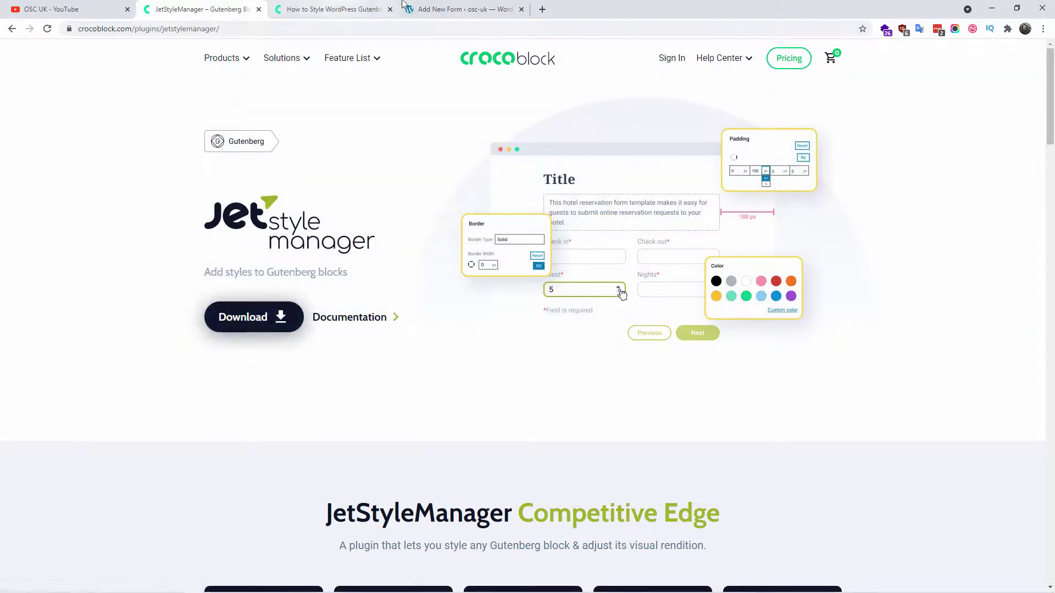
left_click(440, 10)
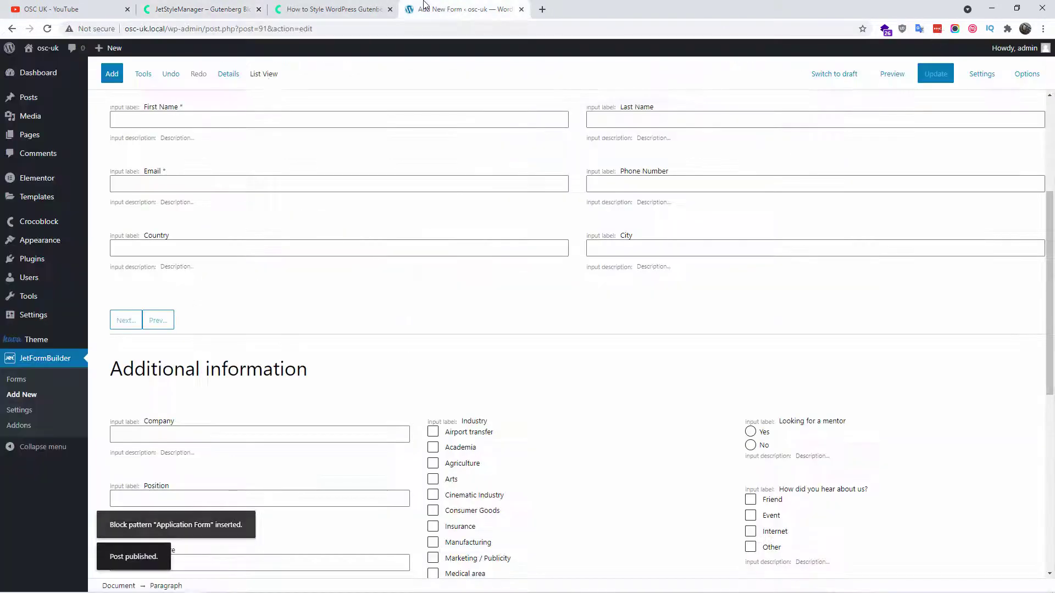
left_click(52, 263)
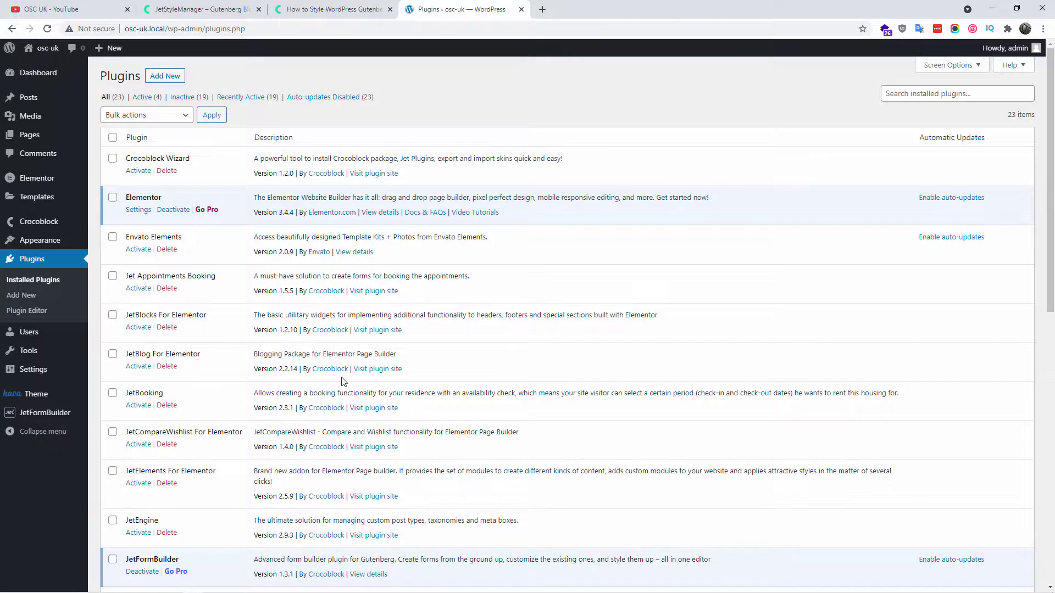
scroll(342, 381, "down", 5)
scroll(395, 434, "down", 3)
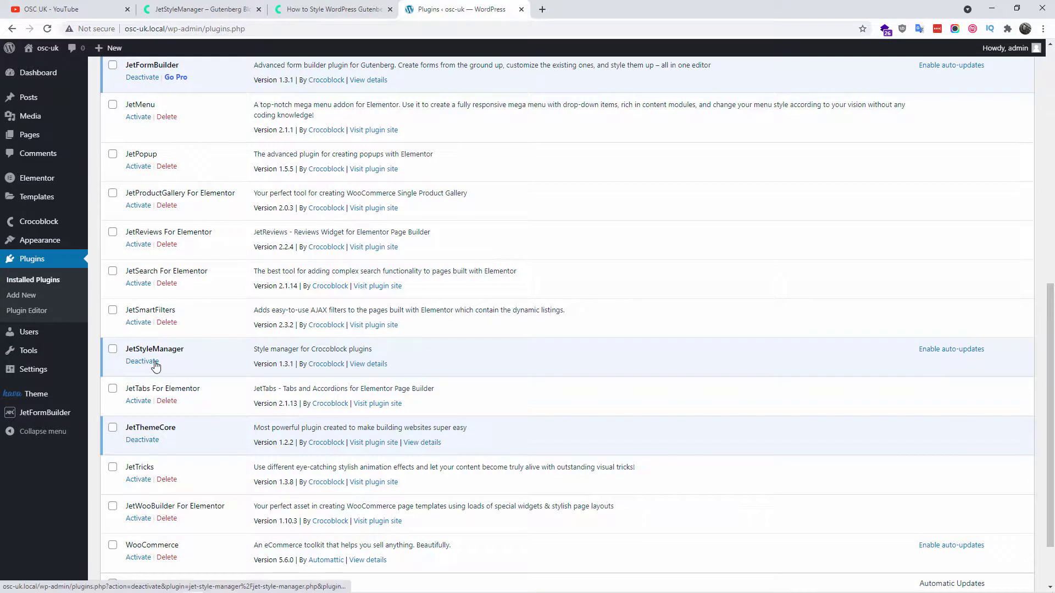
scroll(145, 354, "up", 10)
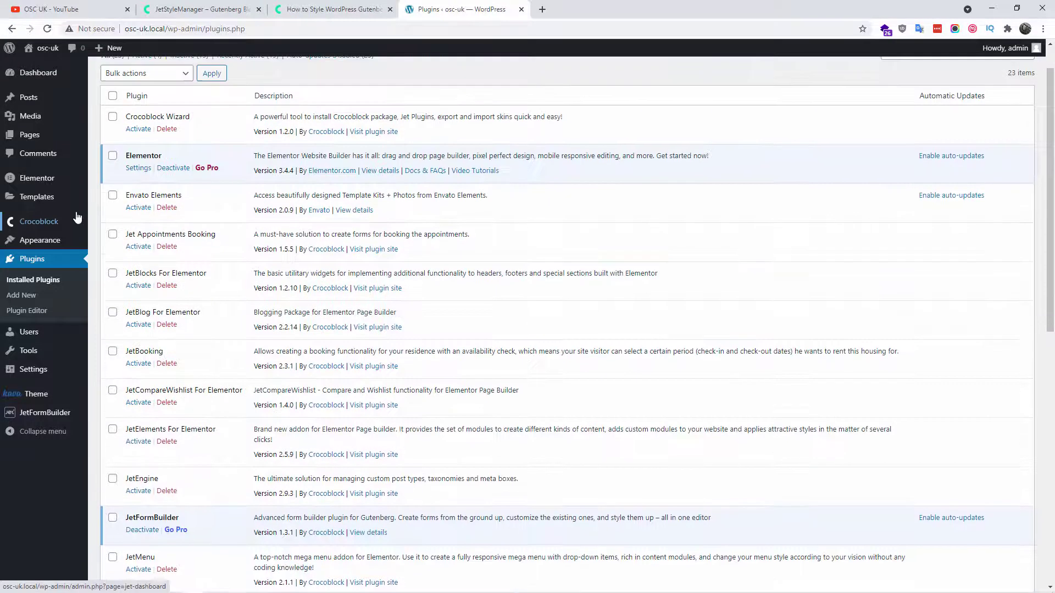
- Open the list of all pages on the site
left_click(37, 142)
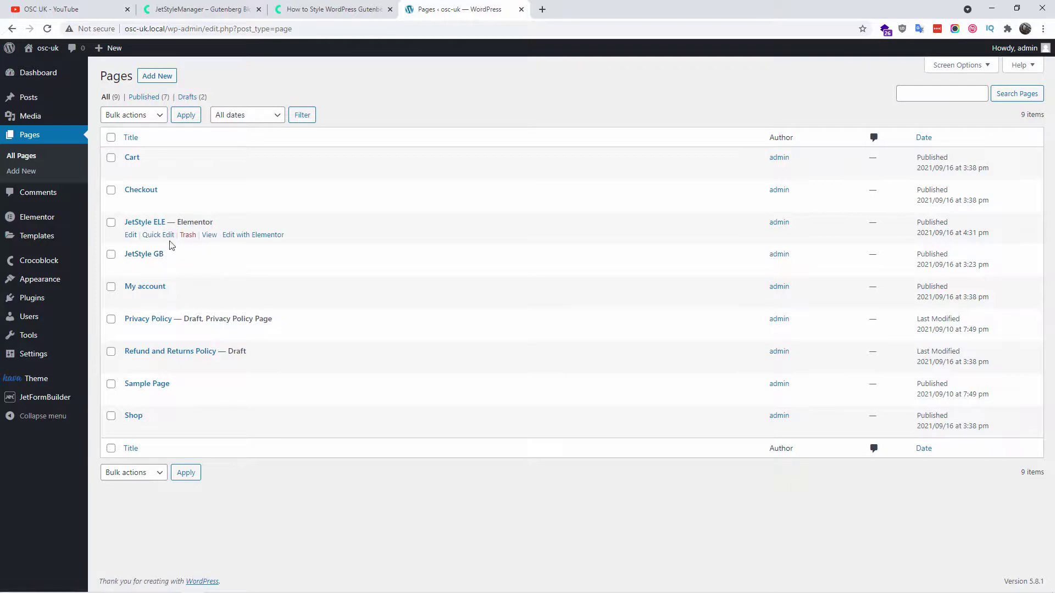
left_click(201, 9)
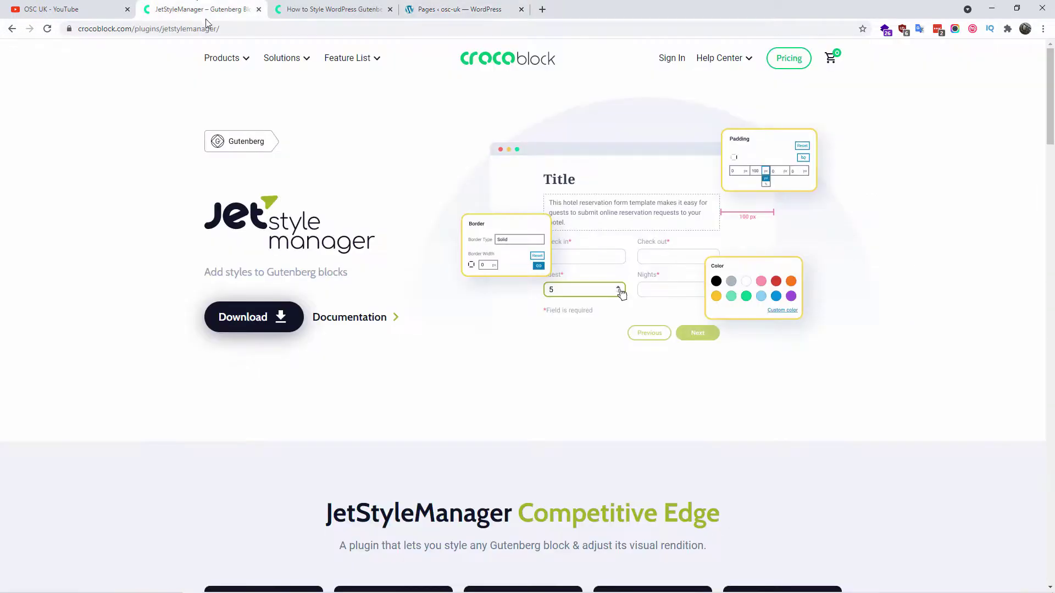
mouse_move(293, 57)
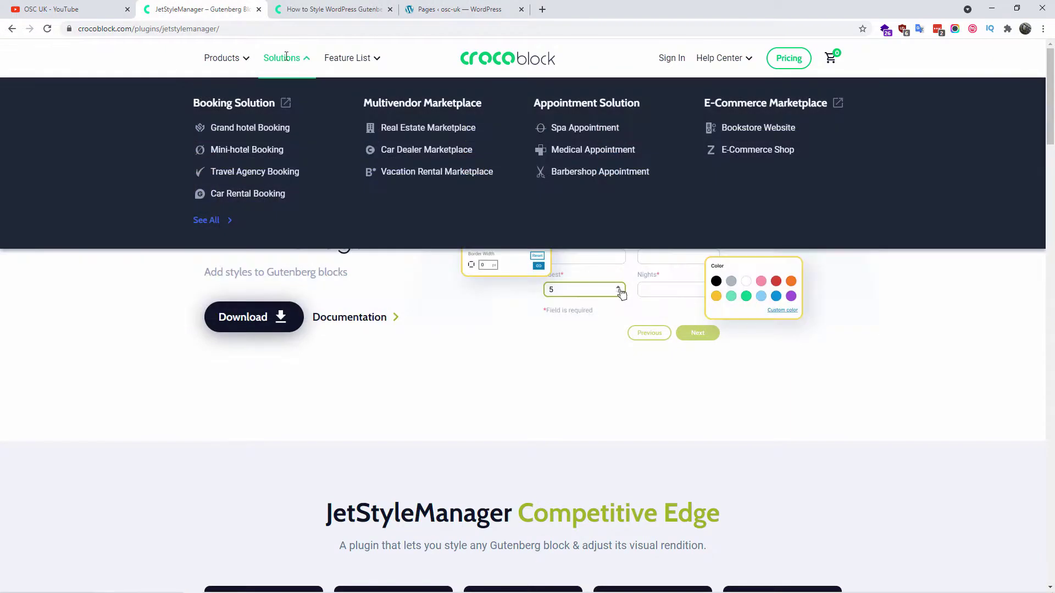
mouse_move(222, 59)
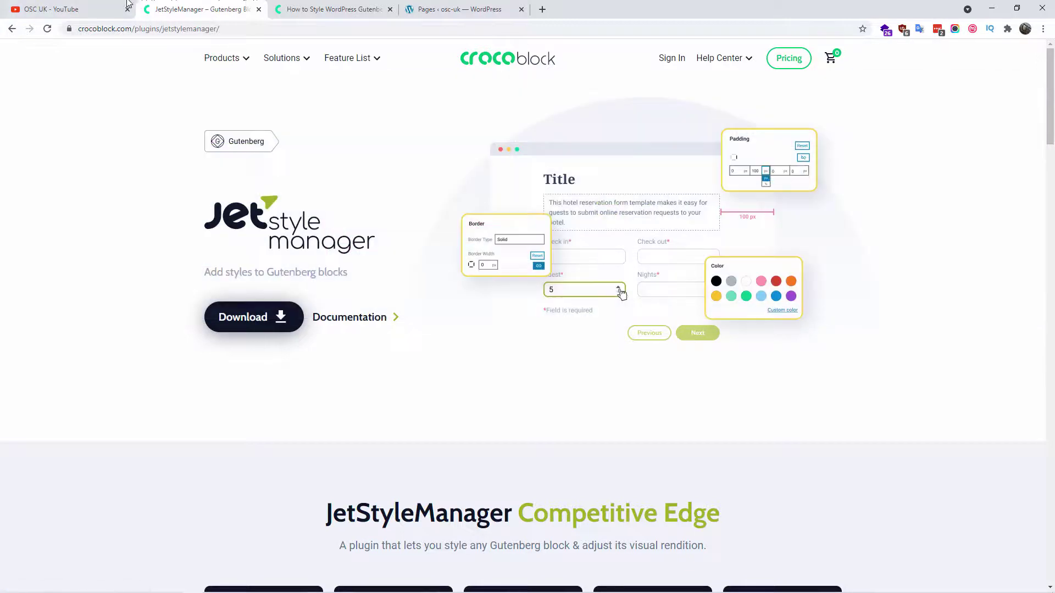
left_click(69, 5)
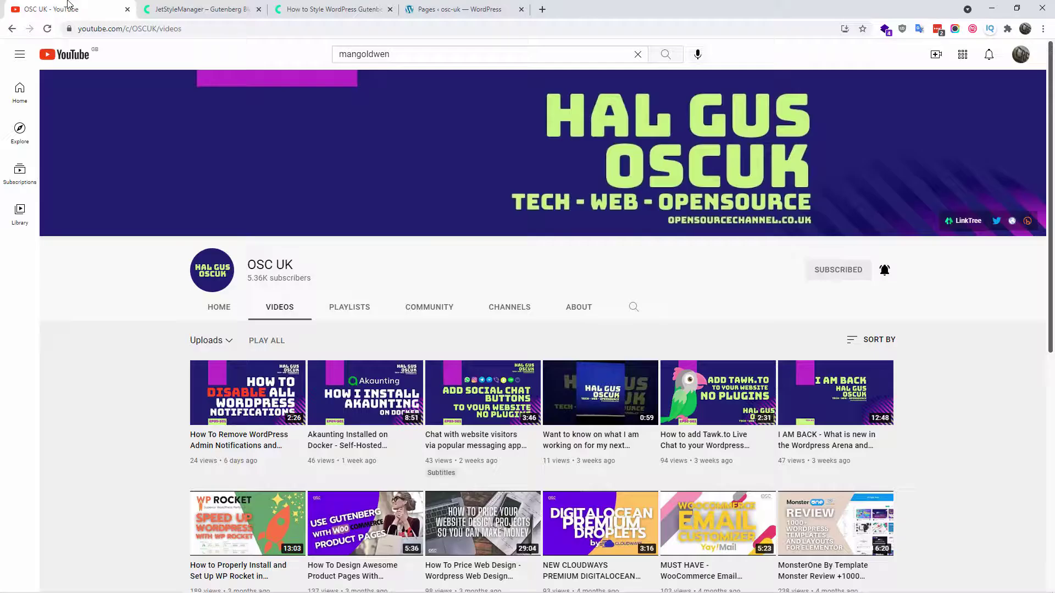
left_click(494, 8)
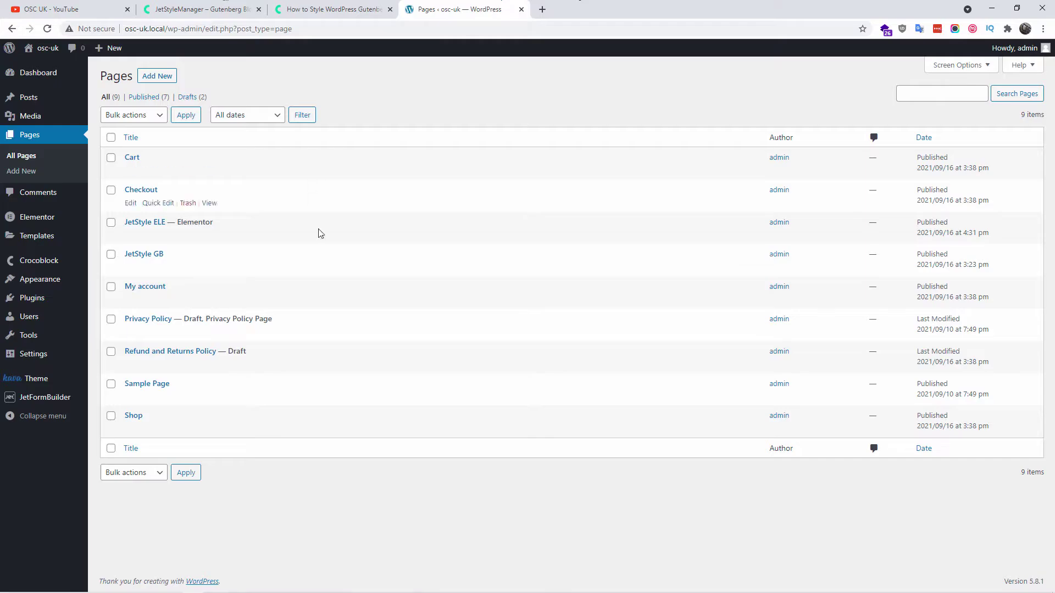
- Open the JetStyle GB page for editing in the block editor
mouse_move(140, 253)
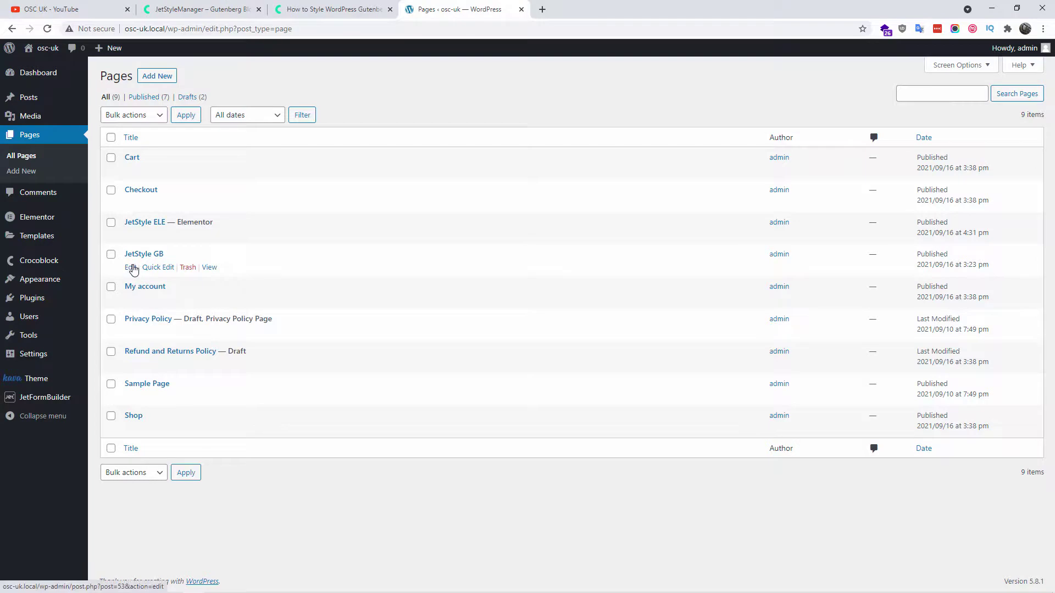
left_click(131, 268)
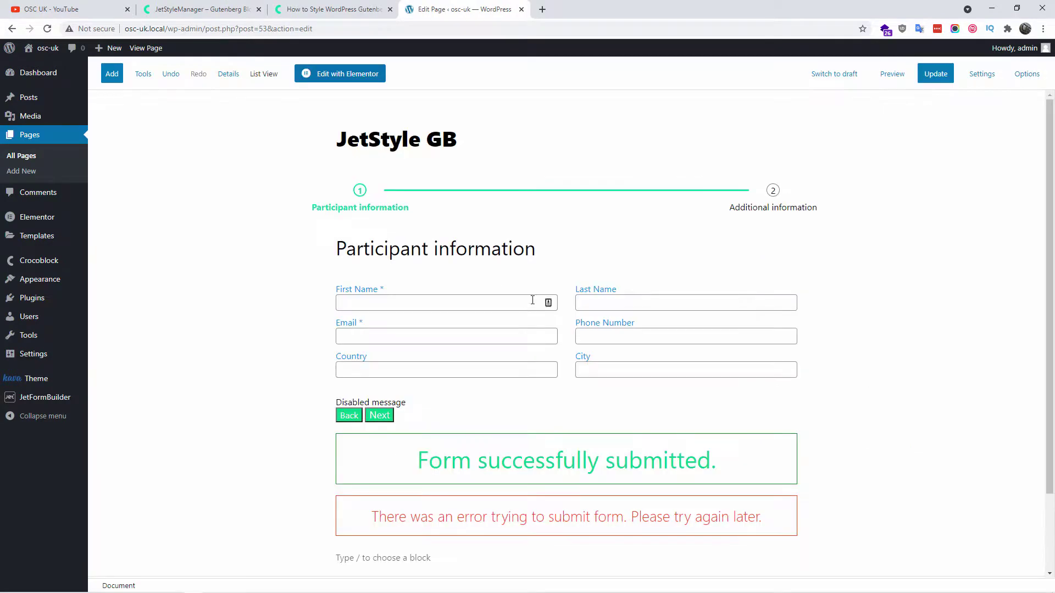
- Remove the existing JetForm block from the JetStyle GB page
left_click(593, 247)
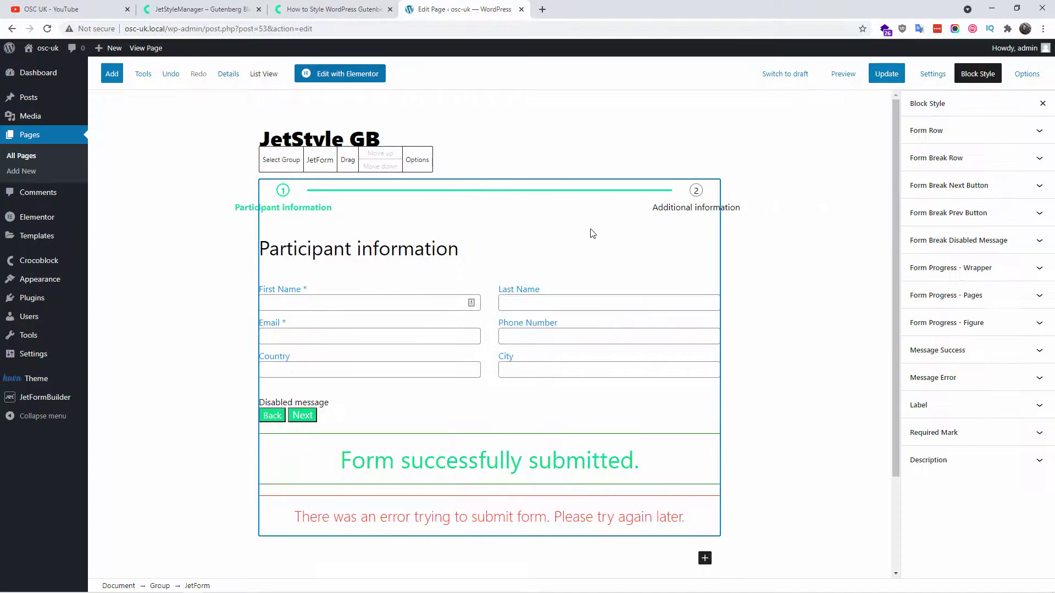
left_click(417, 160)
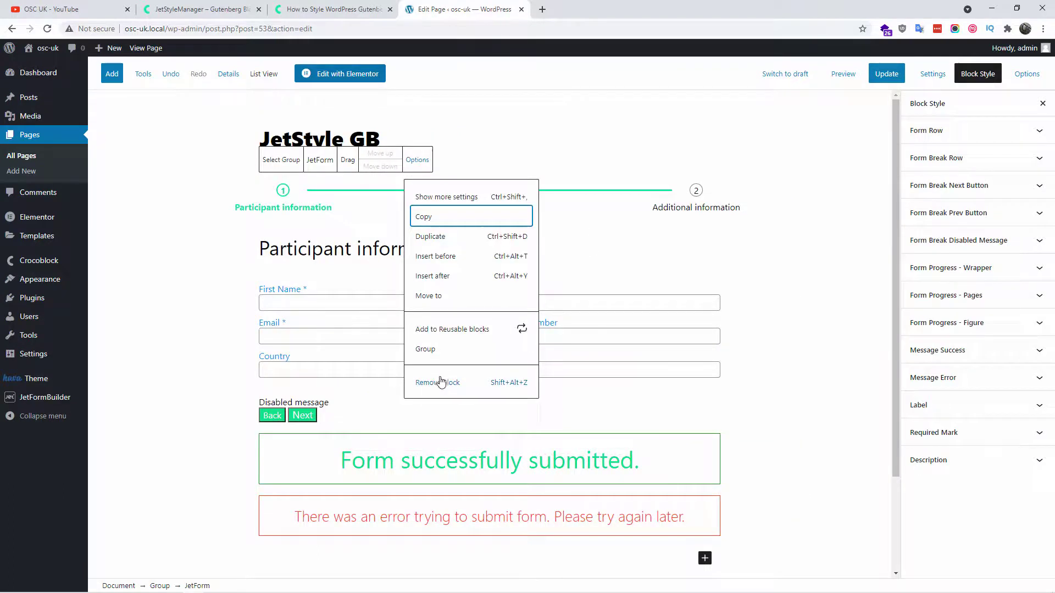
left_click(440, 382)
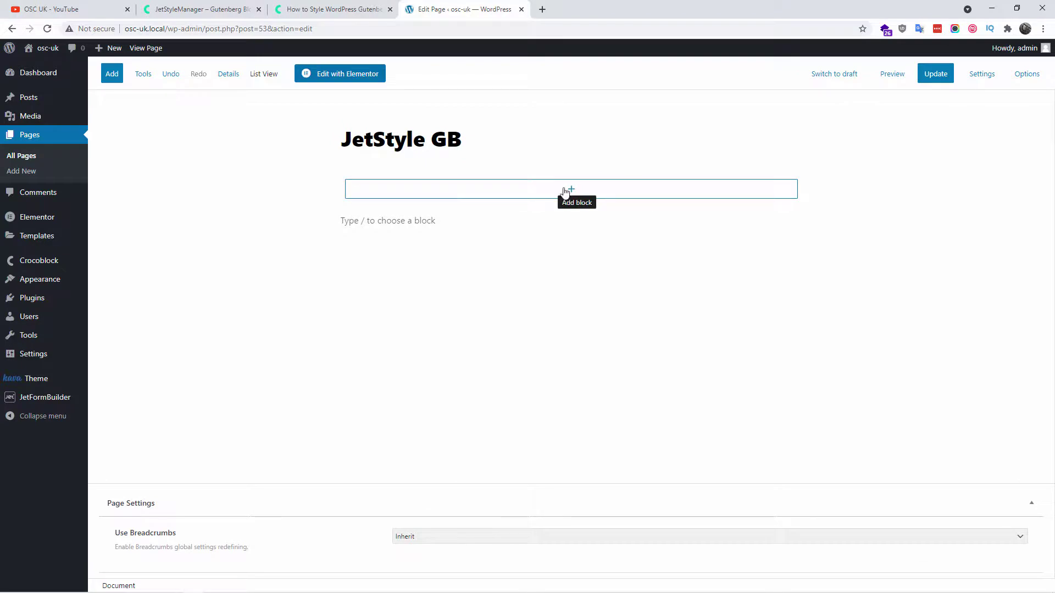
- Search the blocks for "jet" and insert a JetForm block inside the empty group
left_click(113, 77)
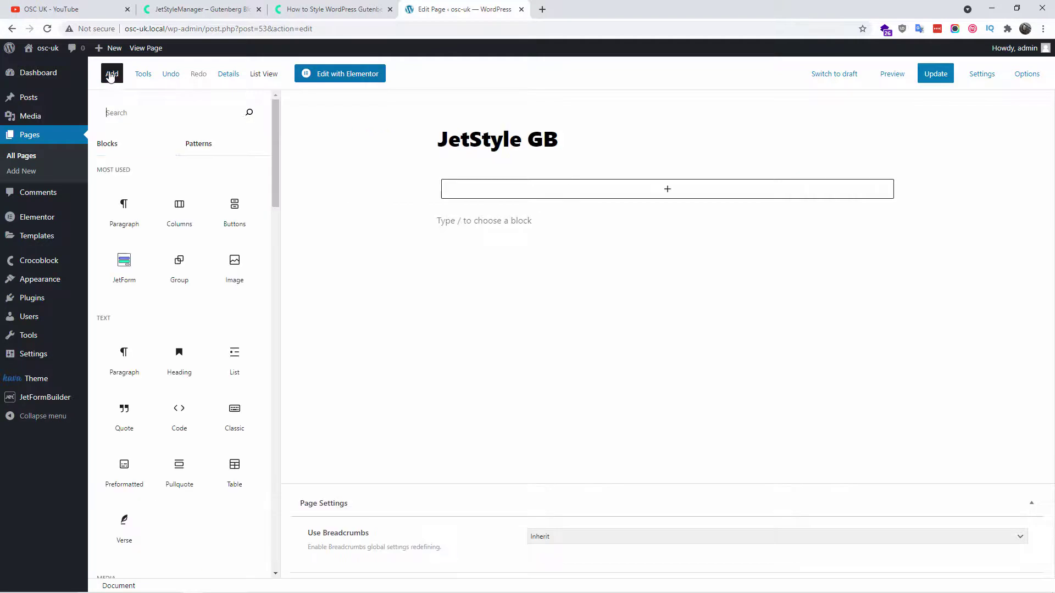
left_click(110, 77)
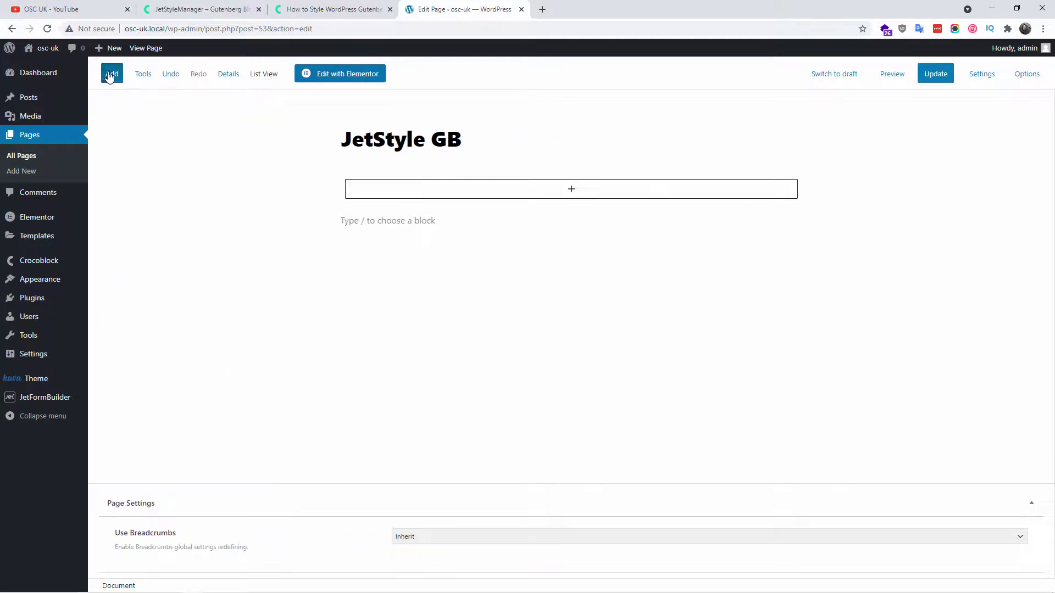
left_click(570, 190)
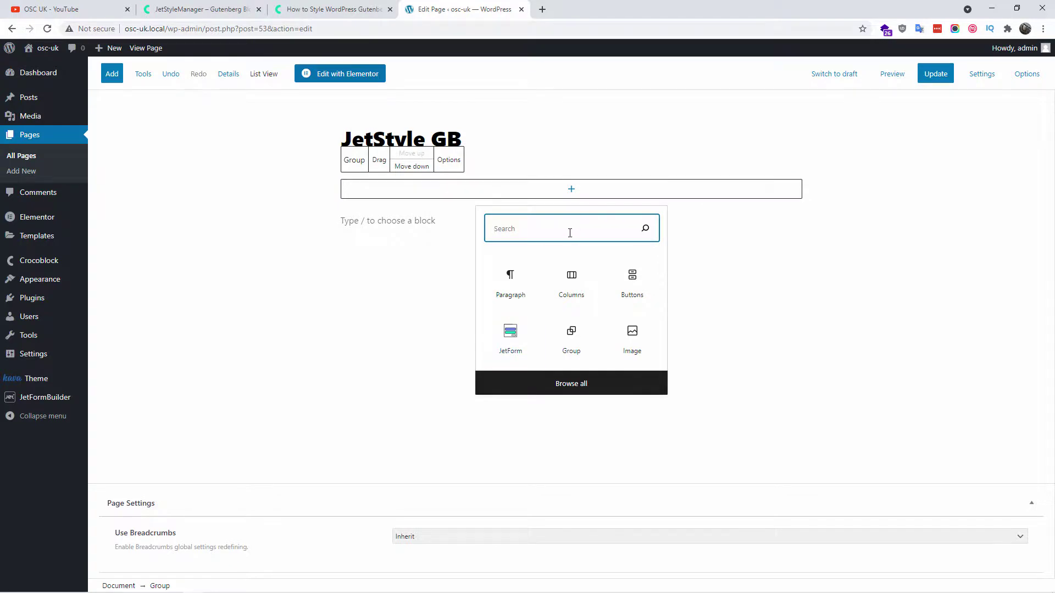
type("jet")
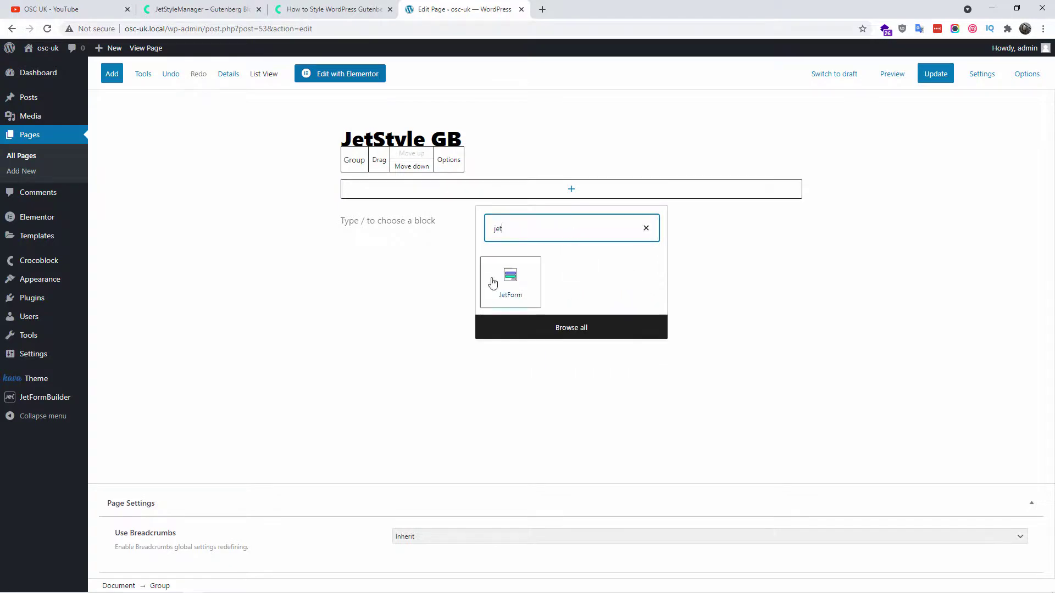
left_click(517, 284)
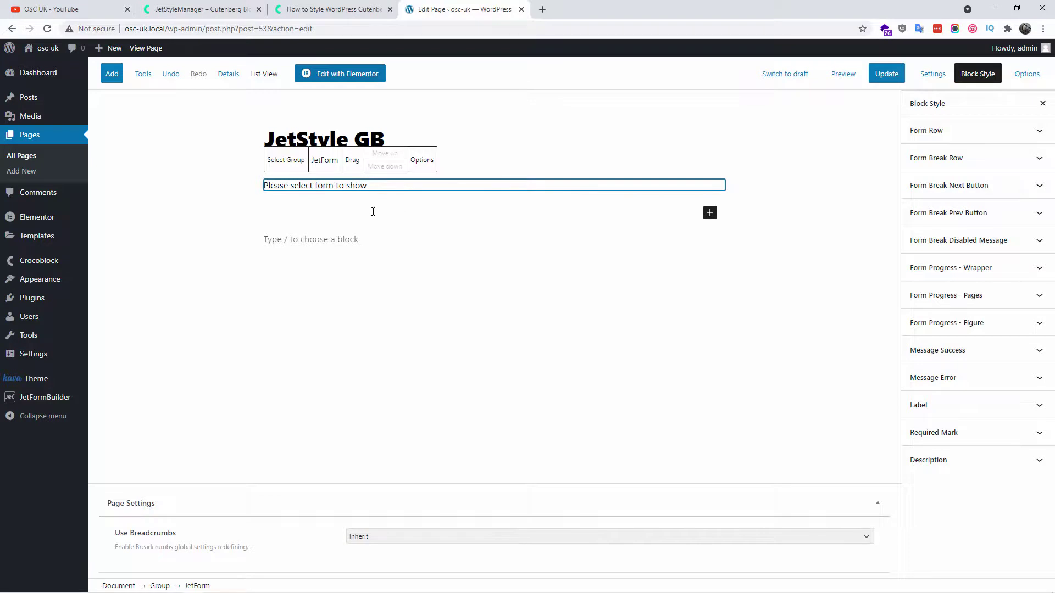
- Choose the "test" form as the form shown by the new JetForm block
left_click(427, 164)
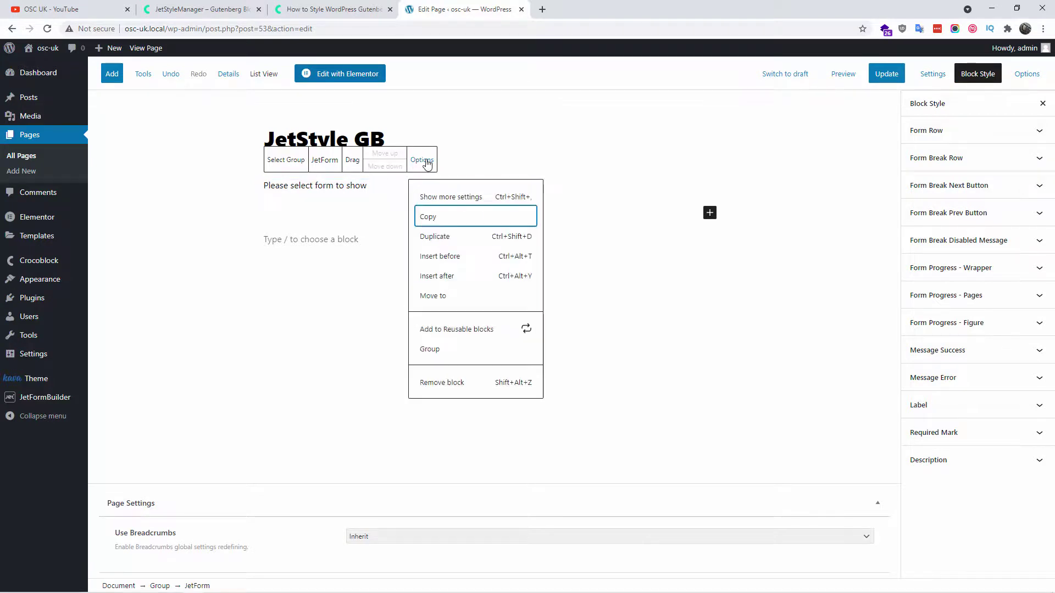
left_click(448, 197)
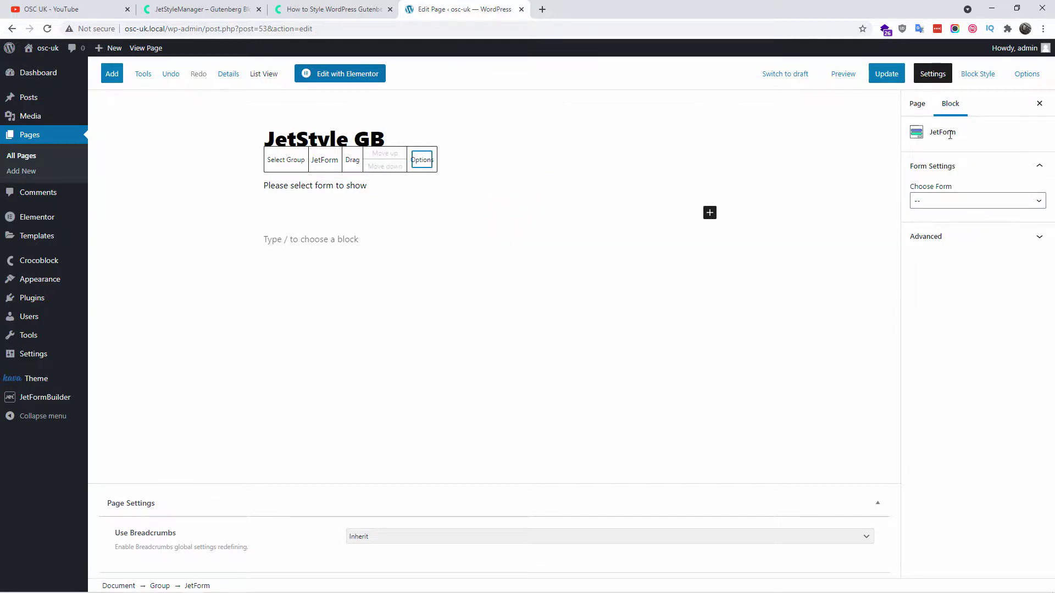
left_click(937, 203)
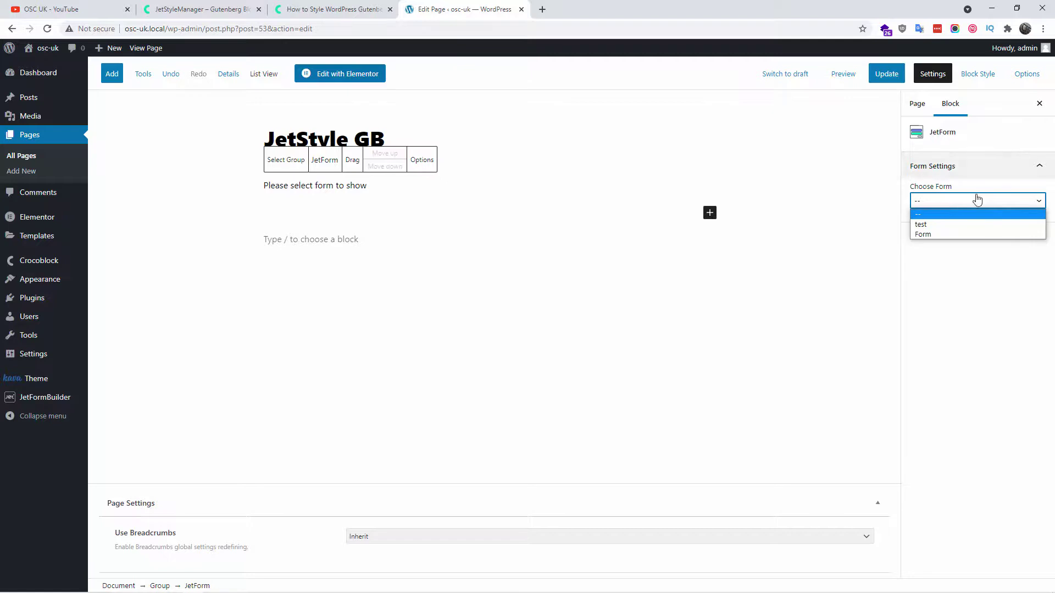
left_click(921, 225)
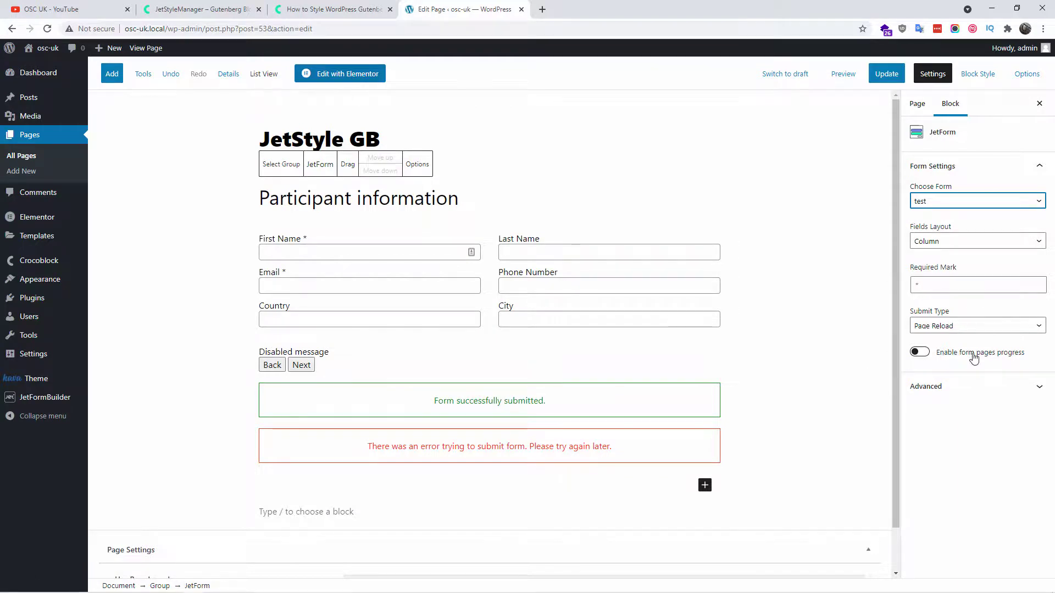
- Enable form pages progress for the JetForm block and update the page
left_click(951, 355)
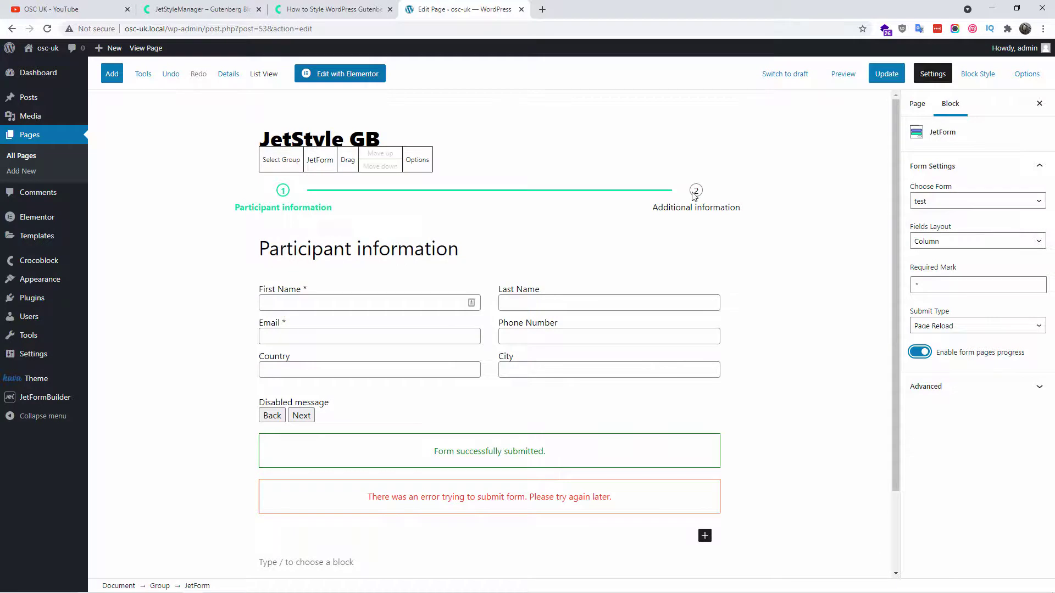
left_click(1036, 393)
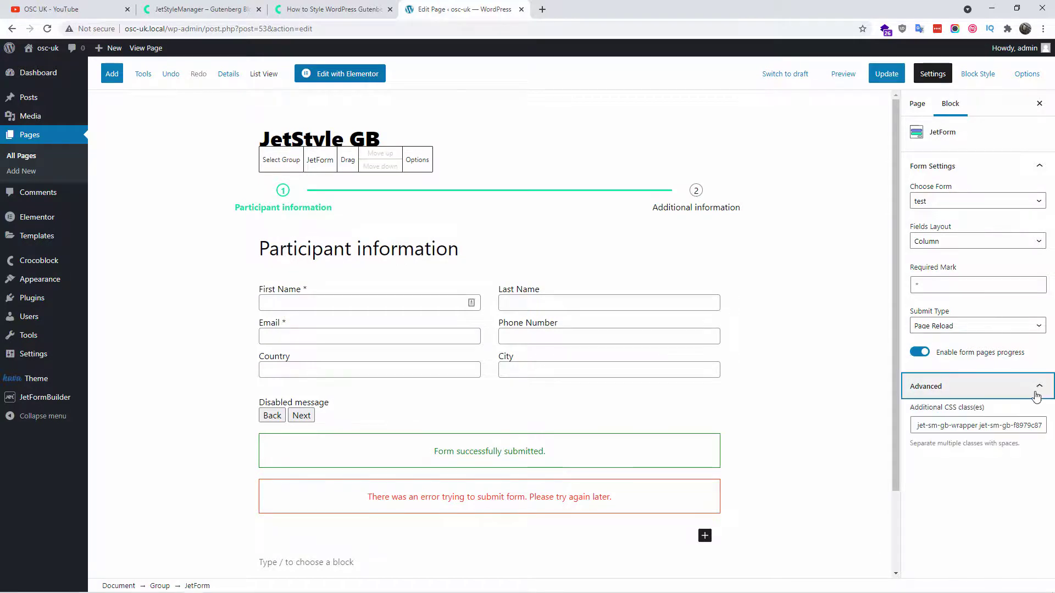
left_click(886, 73)
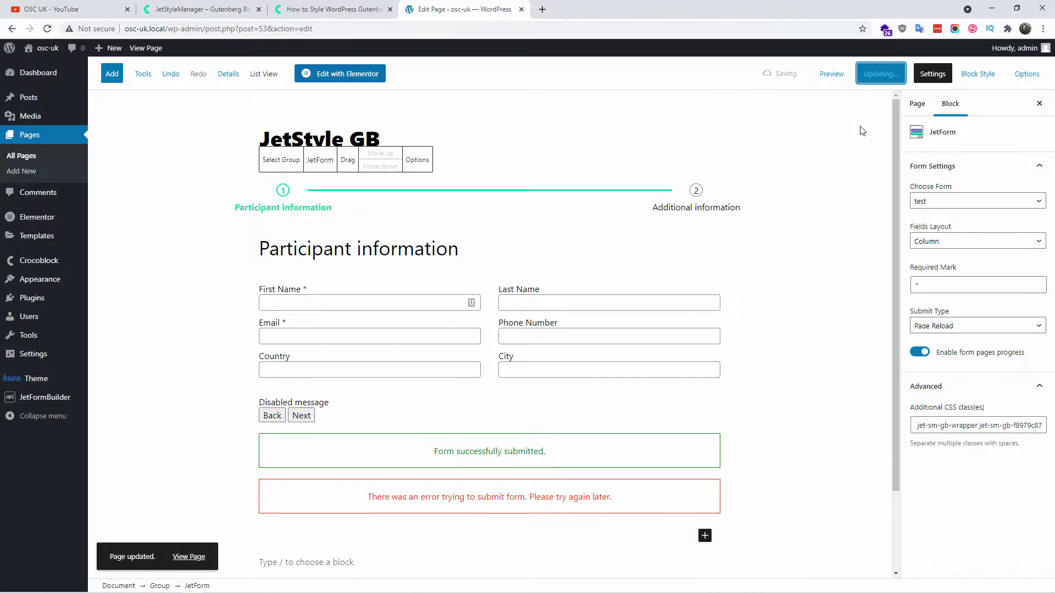
- Open the JetForm block's style settings and review the Form Row and Form Break Row options
left_click(545, 273)
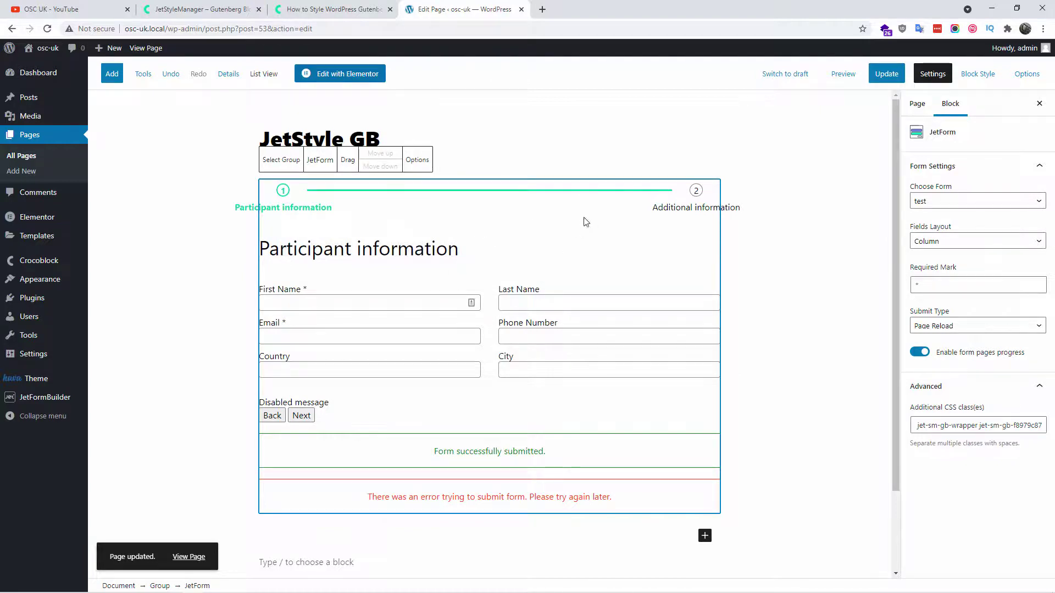
left_click(976, 74)
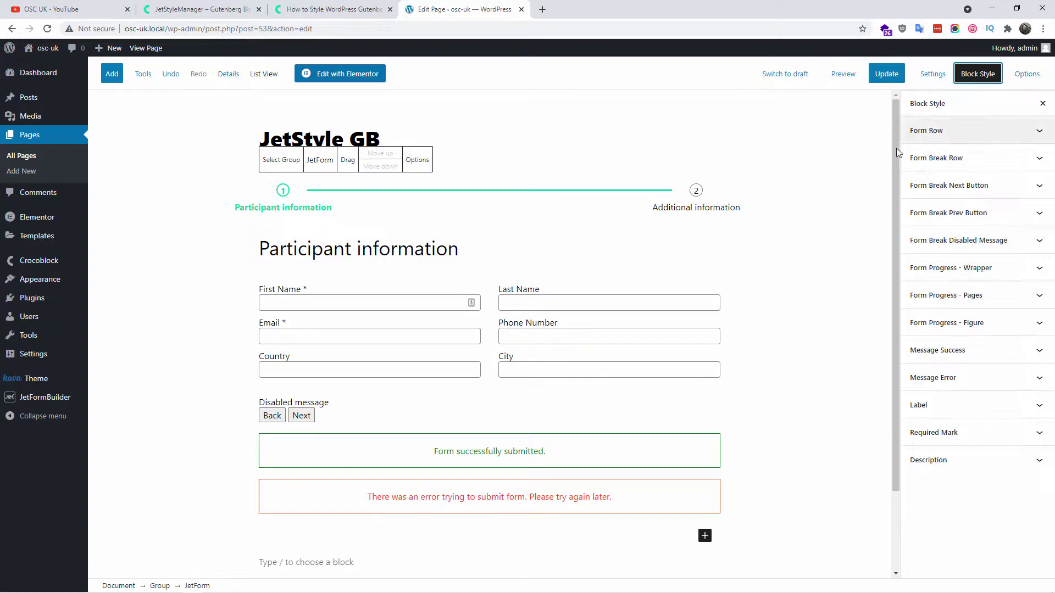
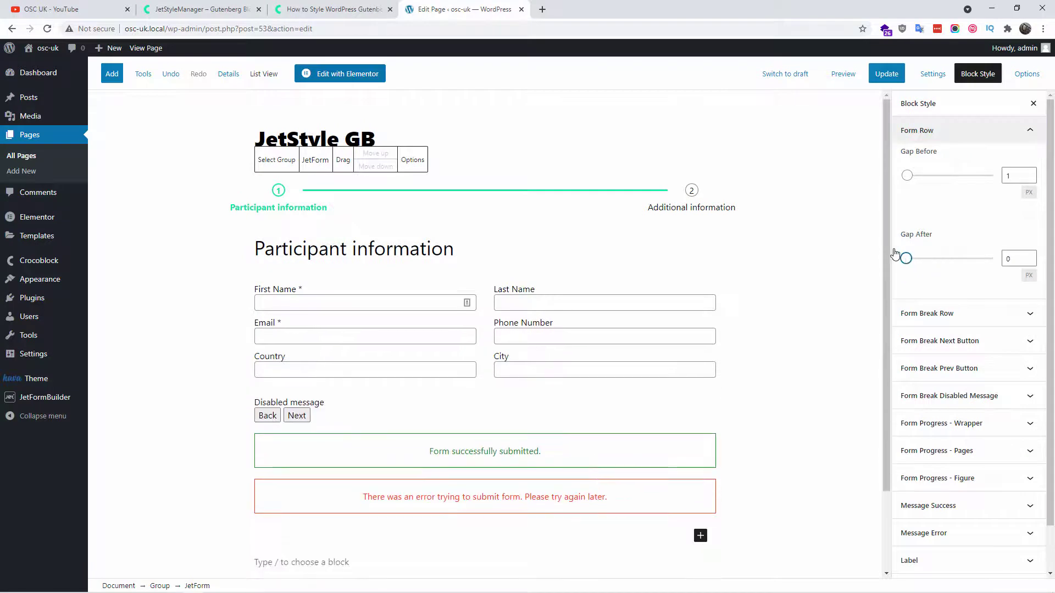
left_click(983, 159)
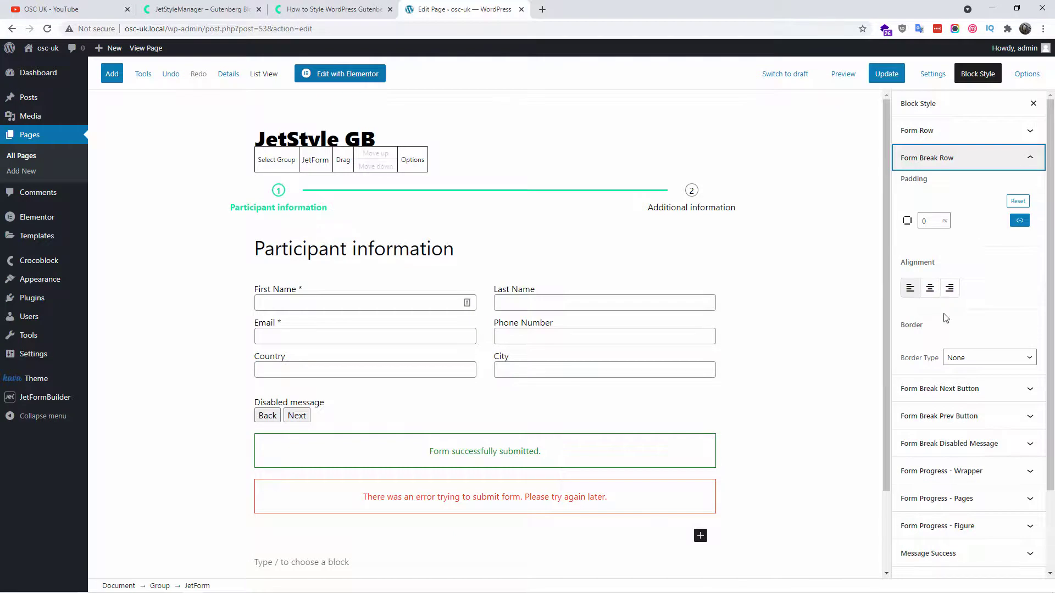
left_click(1030, 162)
- Style the form's field labels with a 23 px font size and orange text
left_click(958, 404)
scroll(956, 410, "down", 5)
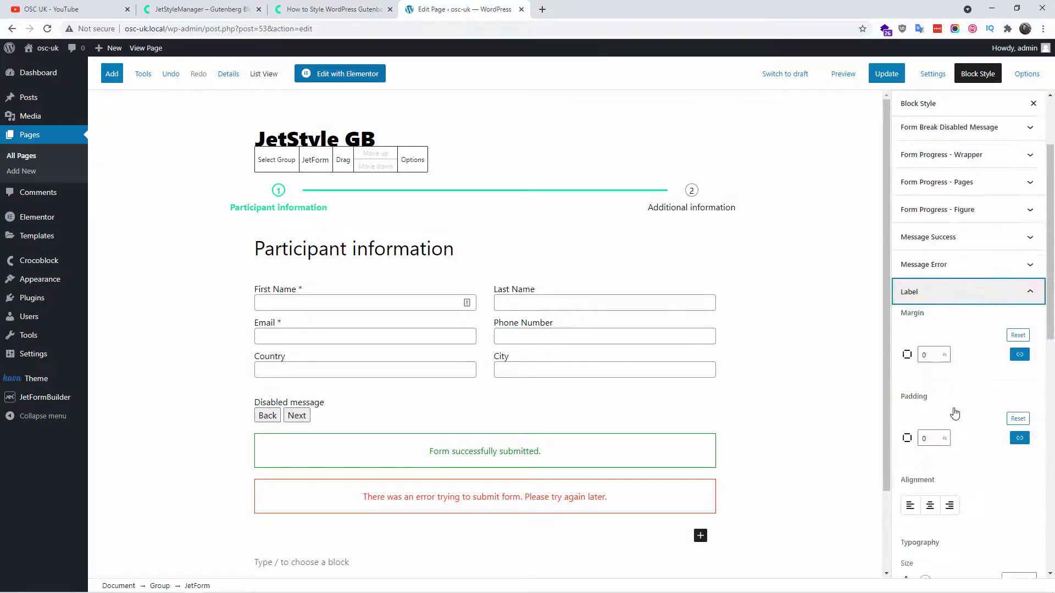
left_click_drag(925, 393, 927, 394)
scroll(967, 458, "down", 5)
left_click(996, 424)
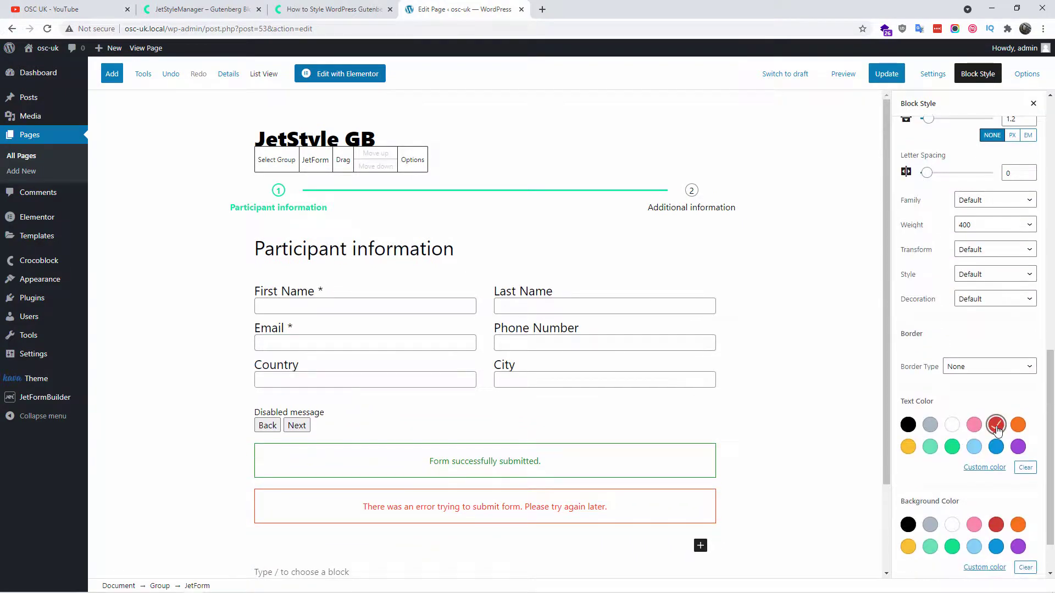
left_click(1018, 426)
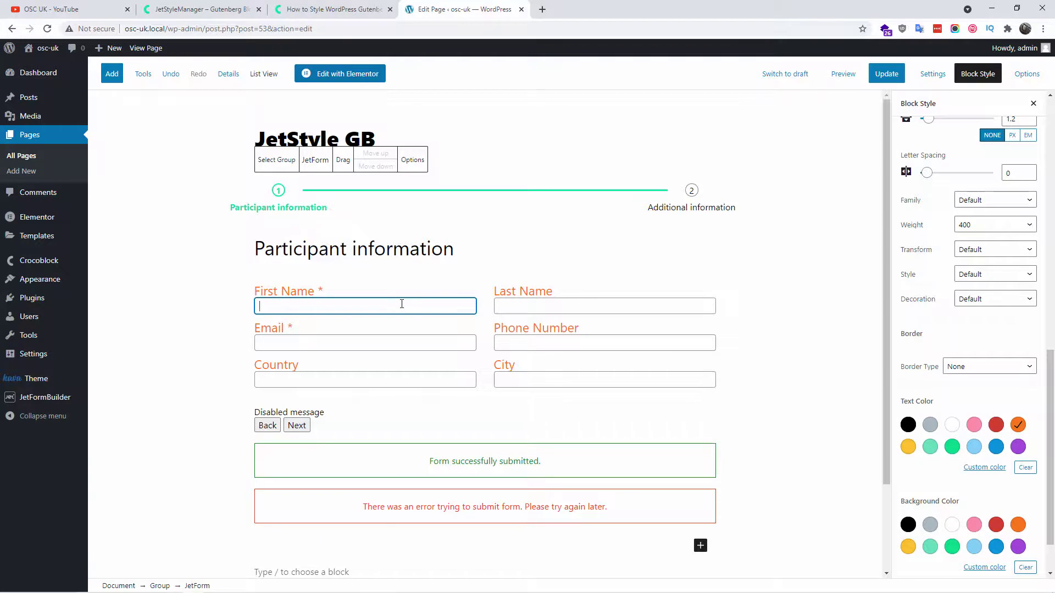
scroll(985, 260, "up", 10)
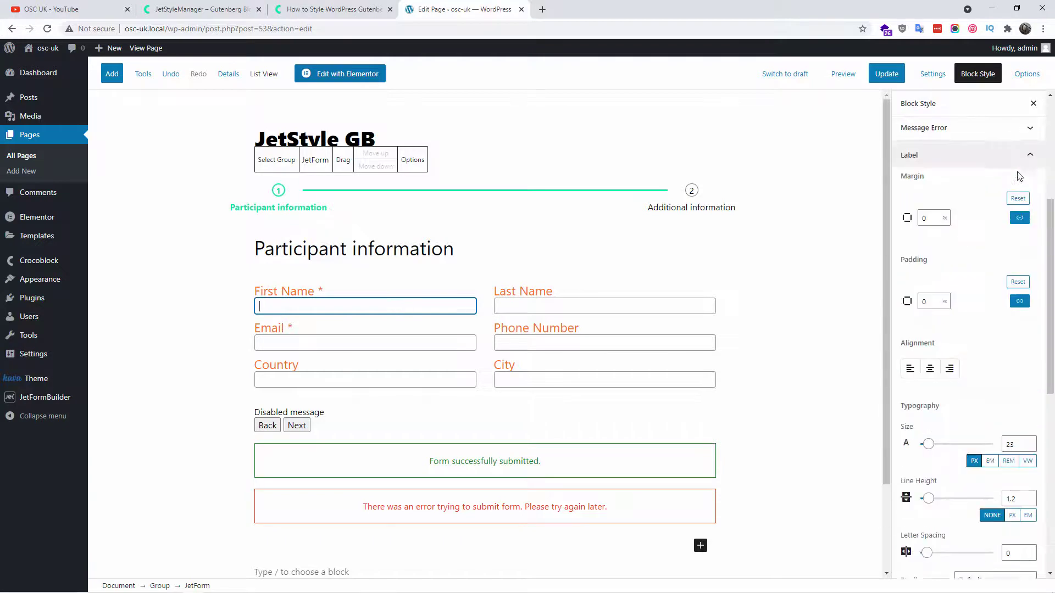
left_click(1026, 406)
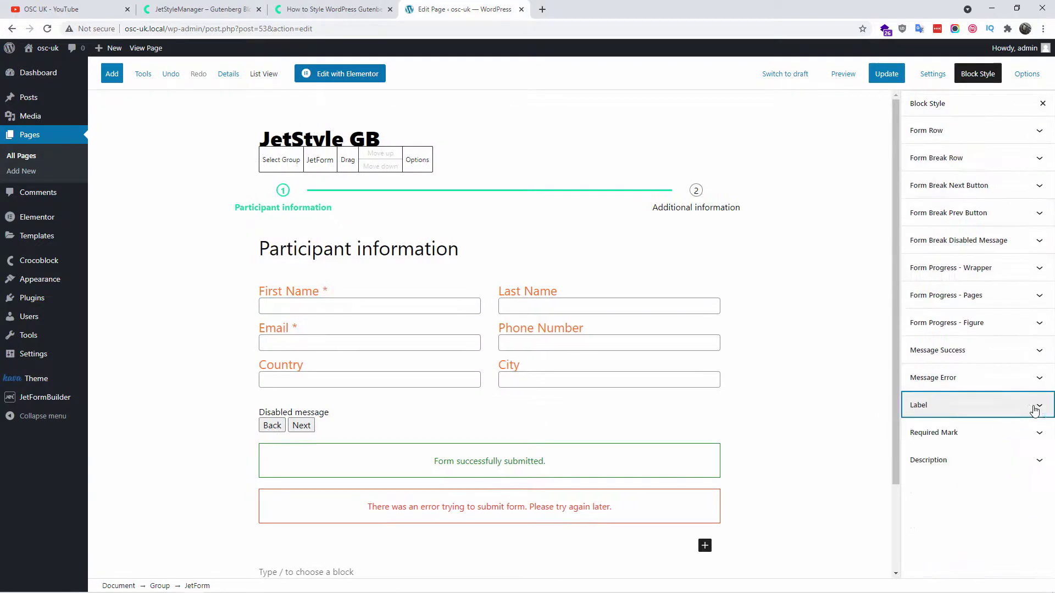
- Set the form break Next button's font size to 20 px and its normal text color to red
left_click(1014, 187)
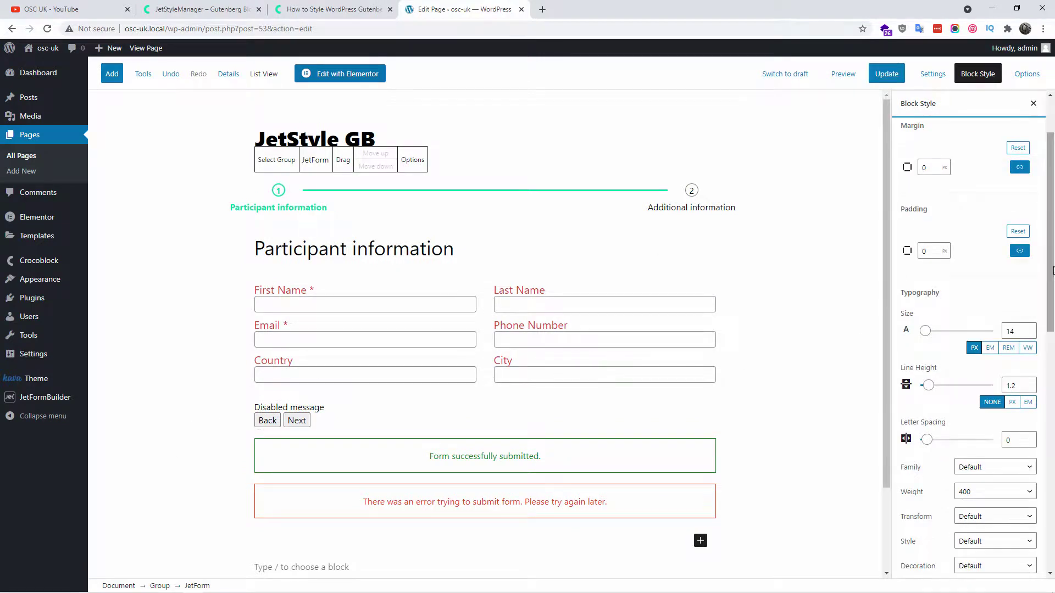
left_click_drag(1051, 270, 1054, 230)
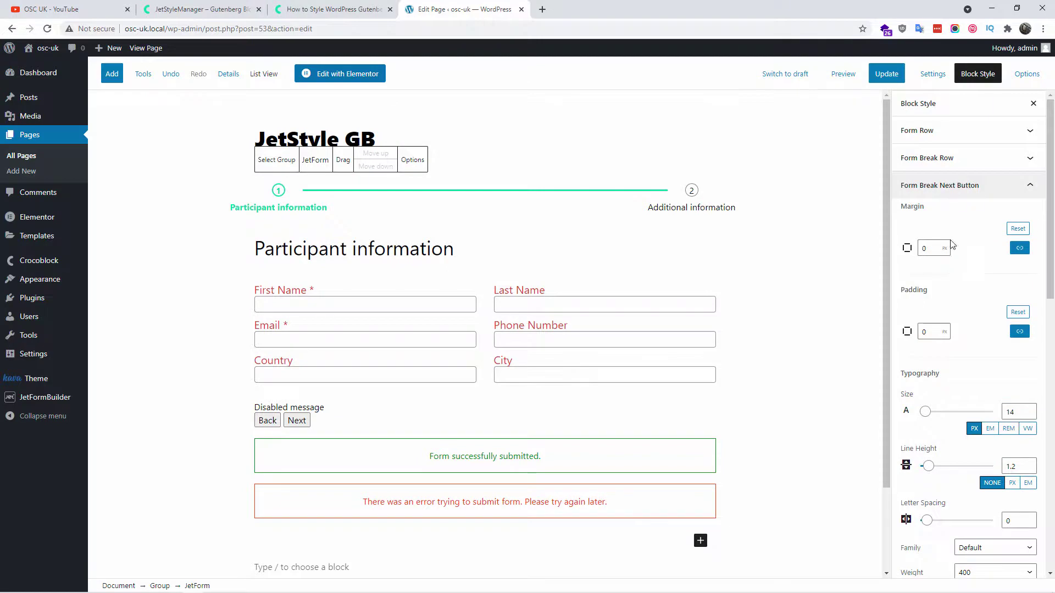
scroll(1018, 361, "down", 1)
left_click(1028, 355)
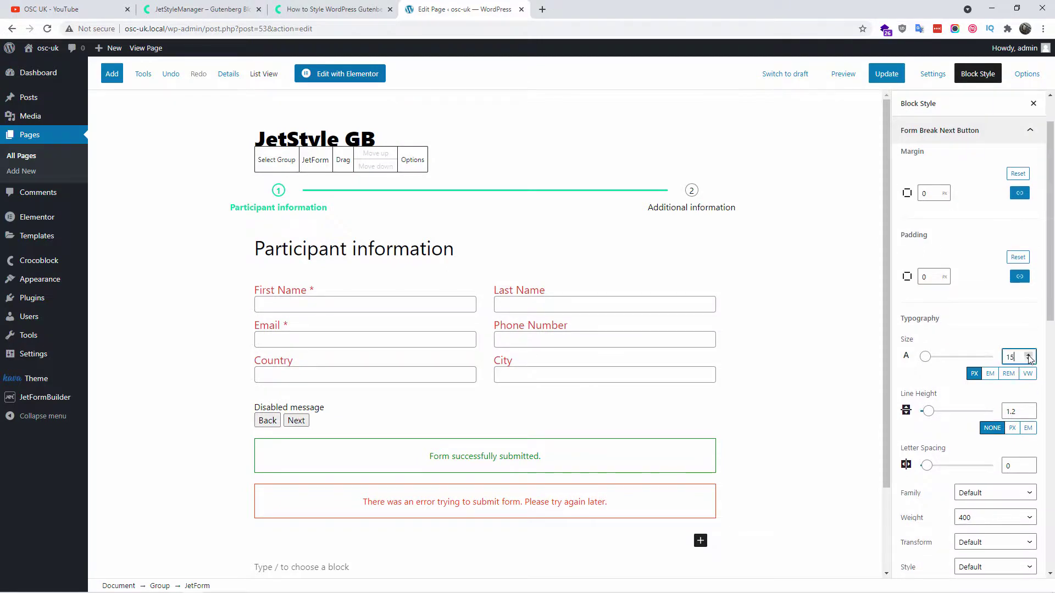
left_click(1029, 356)
left_click(1029, 355)
left_click(1029, 355)
left_click(1029, 356)
left_click(1029, 356)
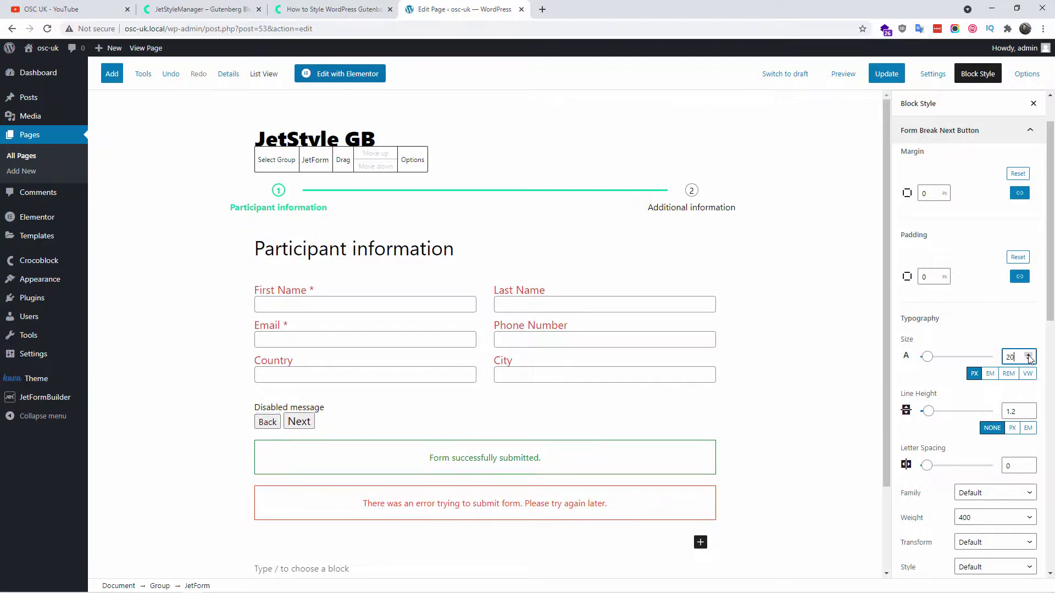
scroll(961, 432, "down", 2)
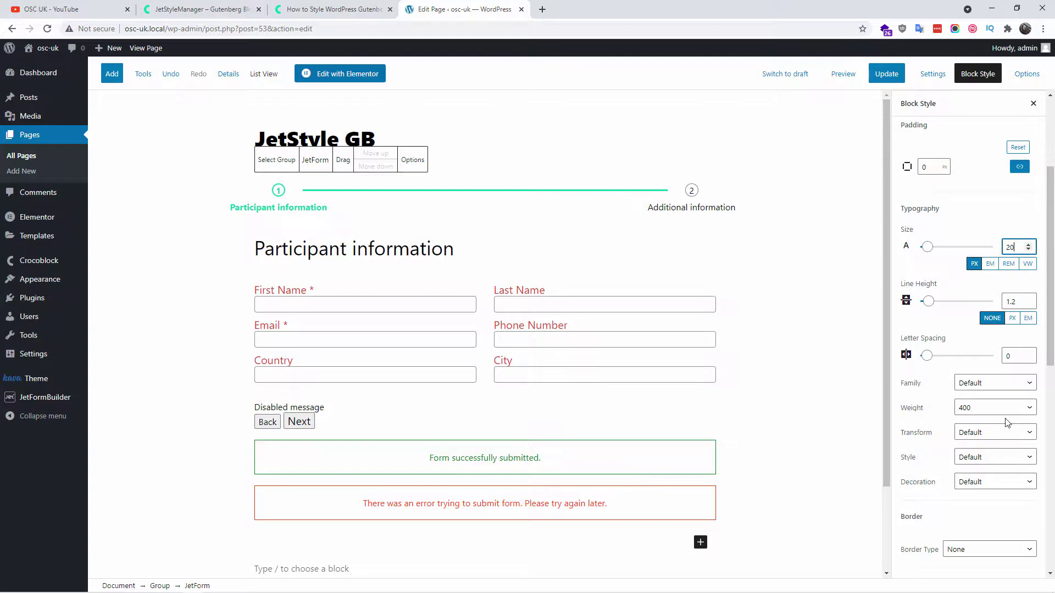
scroll(986, 447, "down", 3)
left_click(996, 479)
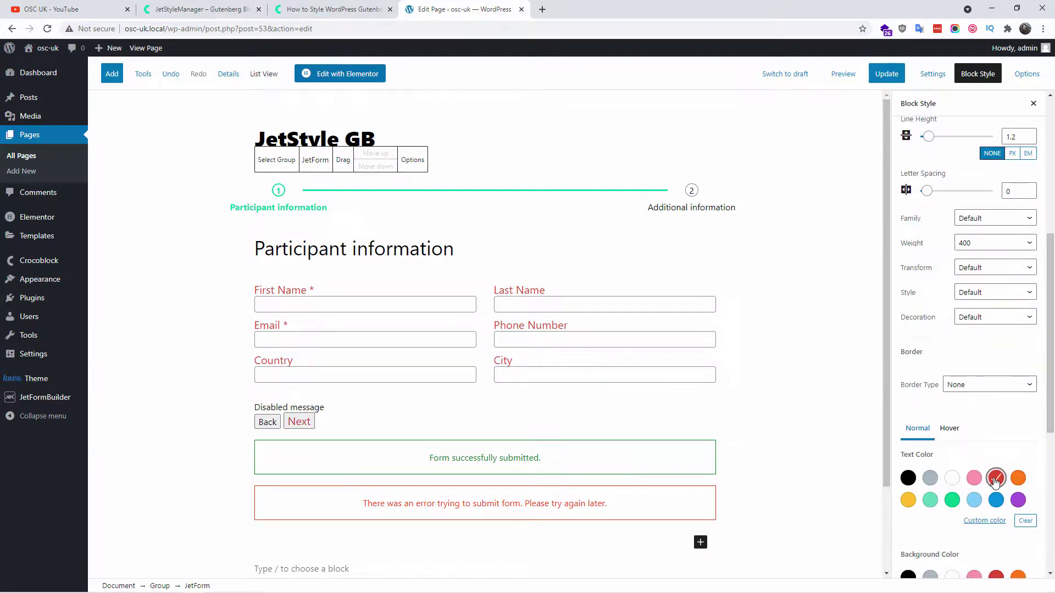
- Give the Next button's hover state a blue background and white text
scroll(996, 480, "up", 4)
scroll(996, 482, "down", 2)
scroll(995, 482, "down", 3)
scroll(995, 482, "down", 2)
left_click(946, 265)
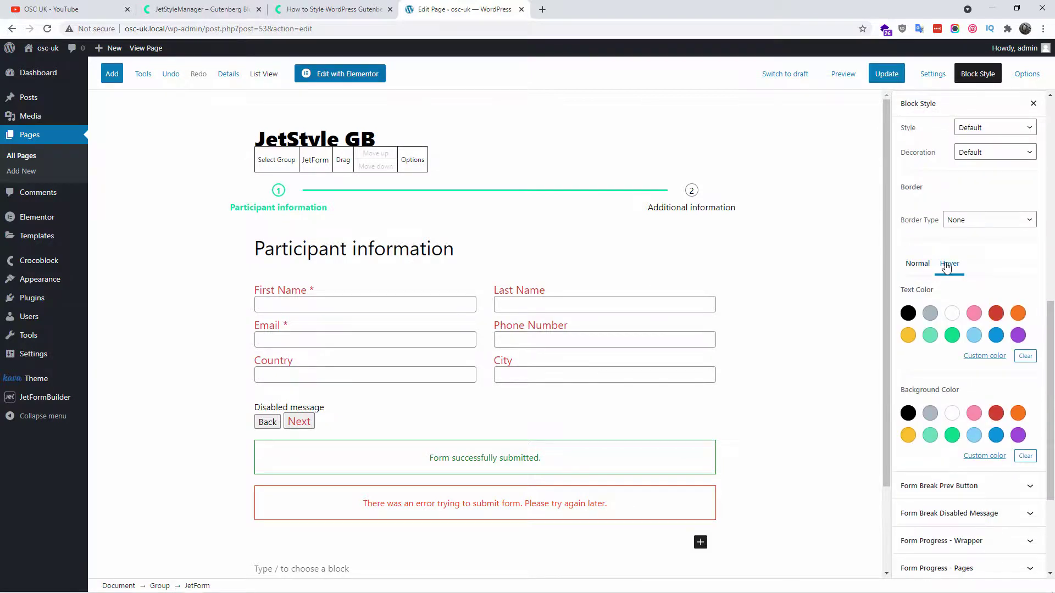
left_click(996, 435)
left_click(952, 313)
left_click(467, 452)
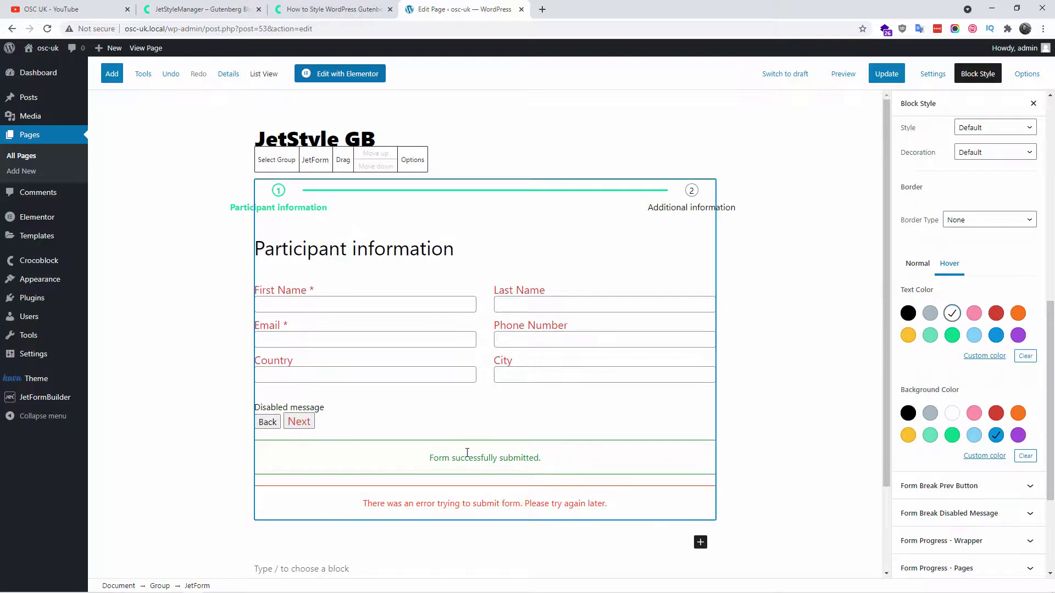
scroll(1023, 128, "up", 9)
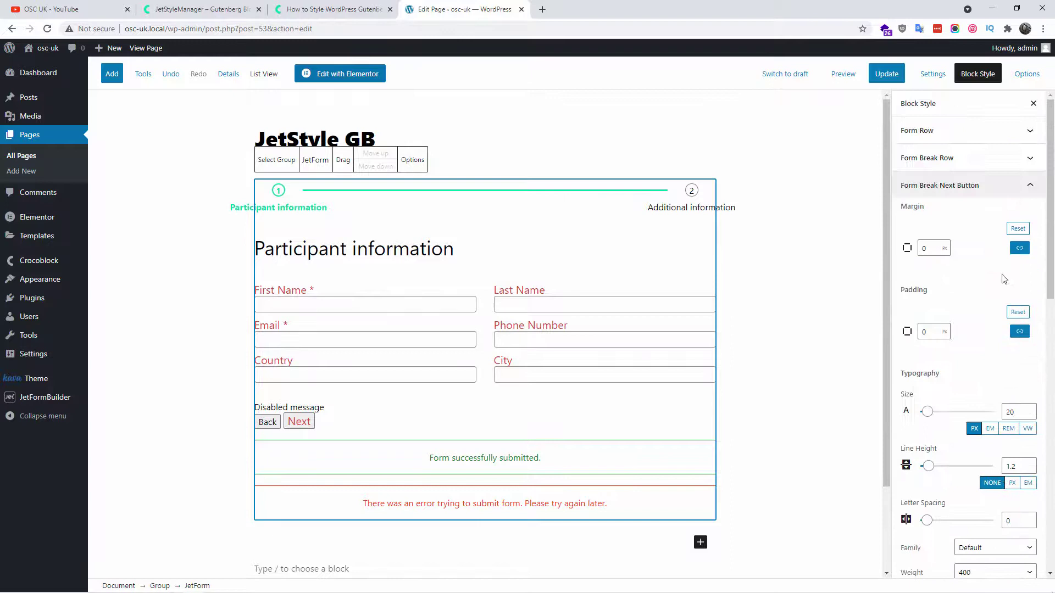
left_click(1029, 186)
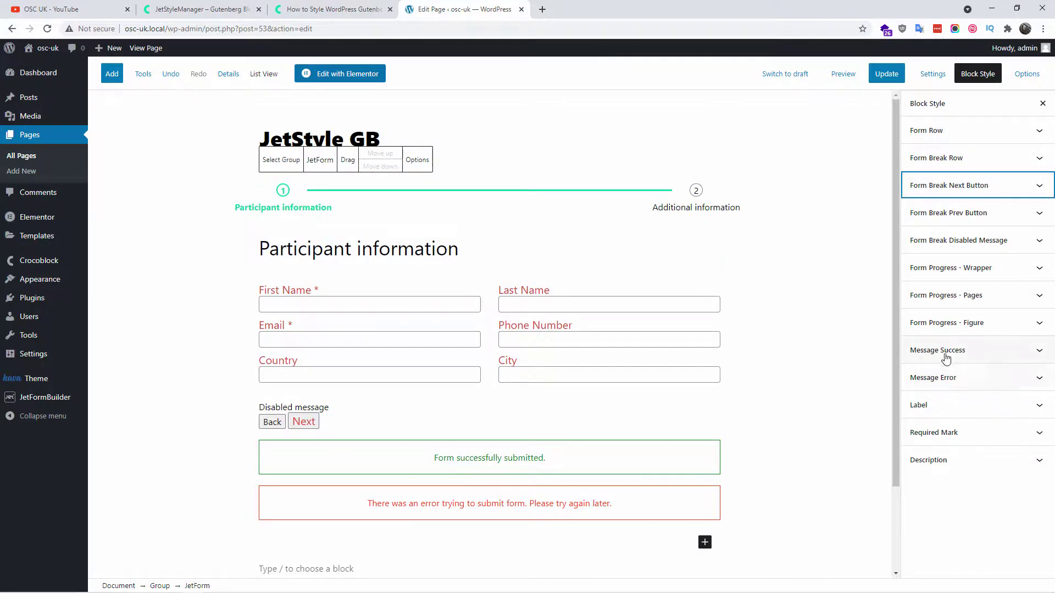
- Set the font size of the form's success message to 28 px
left_click(1041, 350)
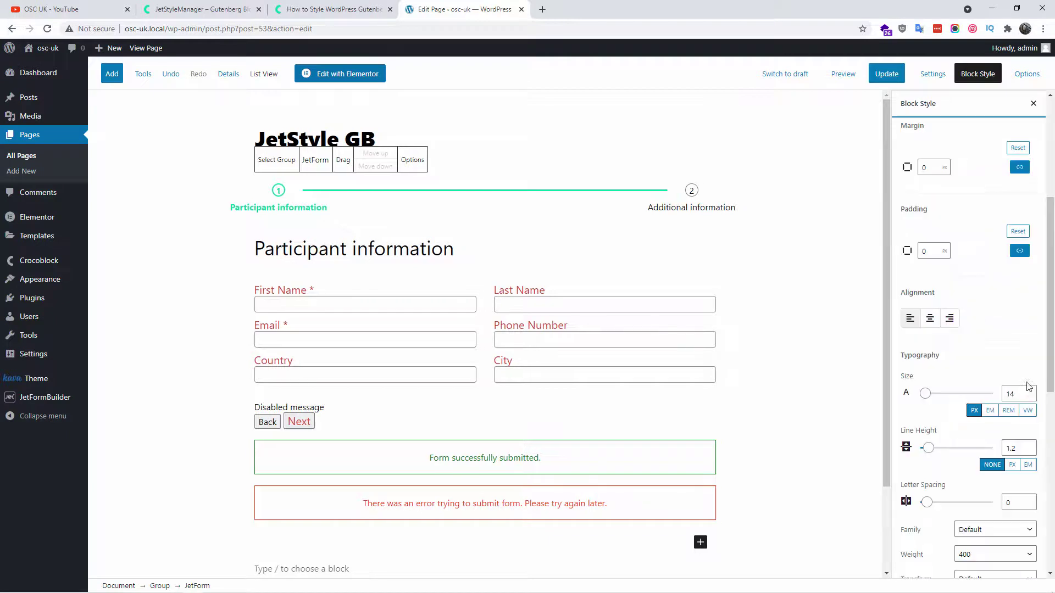
left_click(1028, 392)
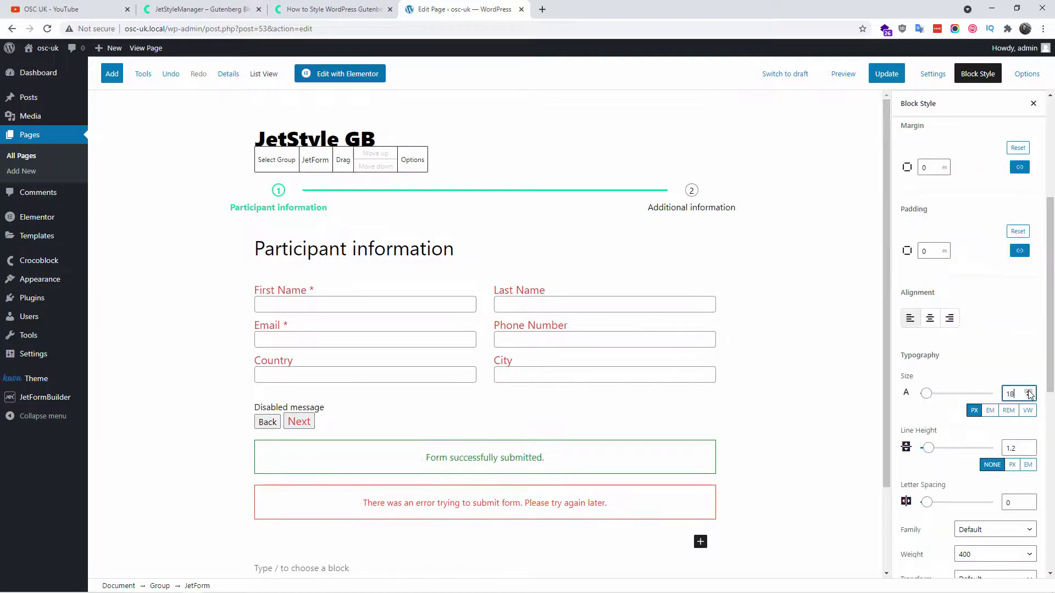
left_click(1028, 391)
left_click(1029, 391)
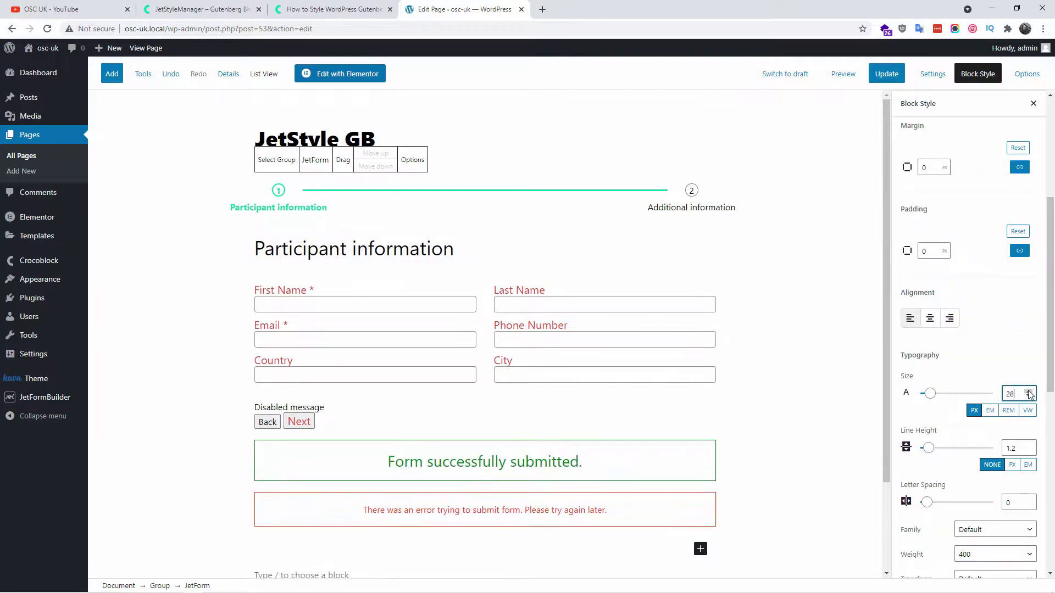
scroll(1022, 396, "down", 3)
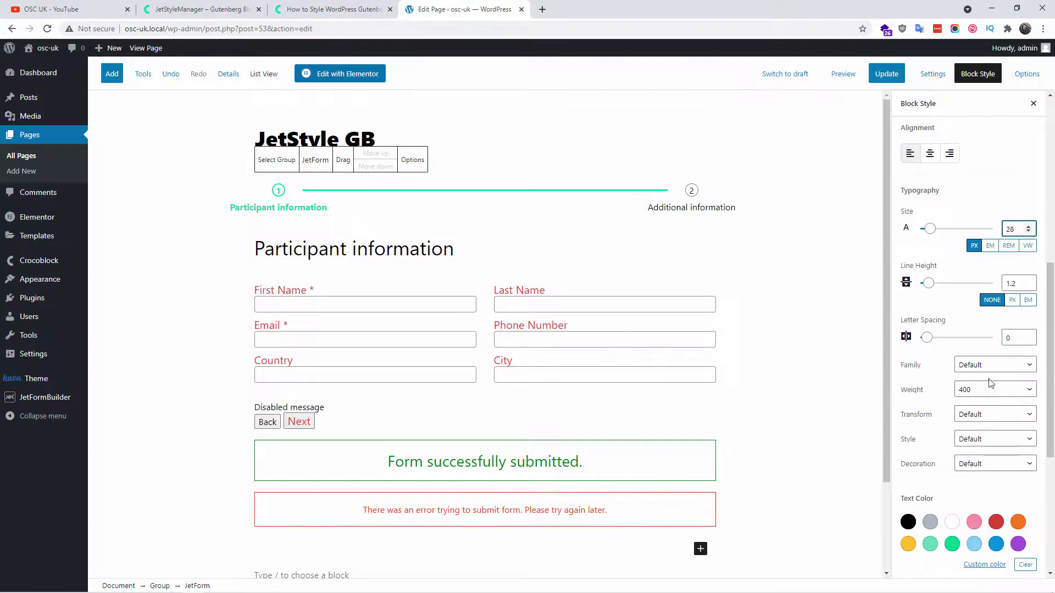
scroll(990, 390, "down", 4)
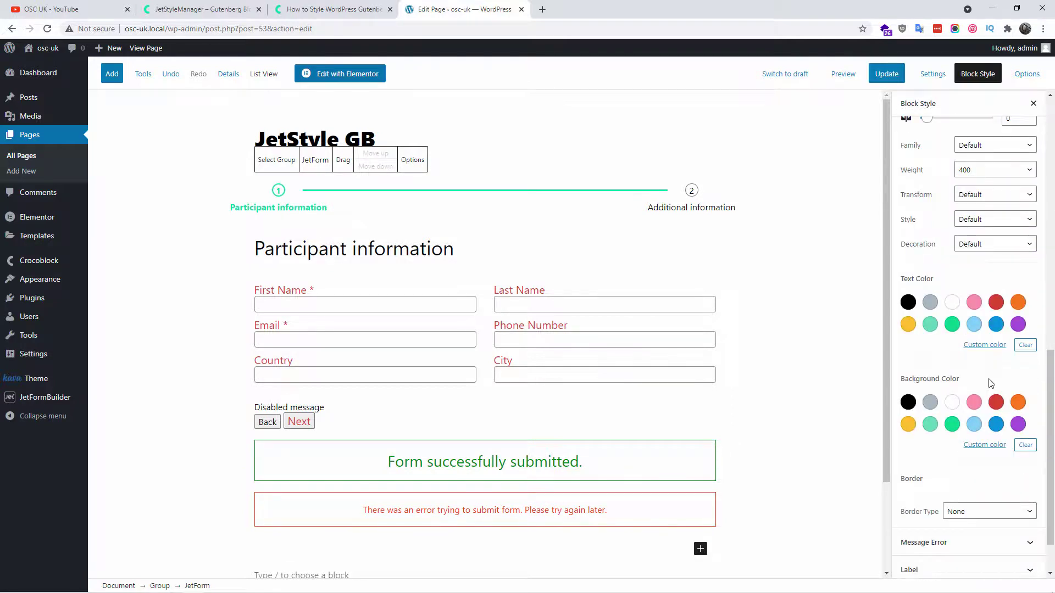
scroll(990, 389, "down", 1)
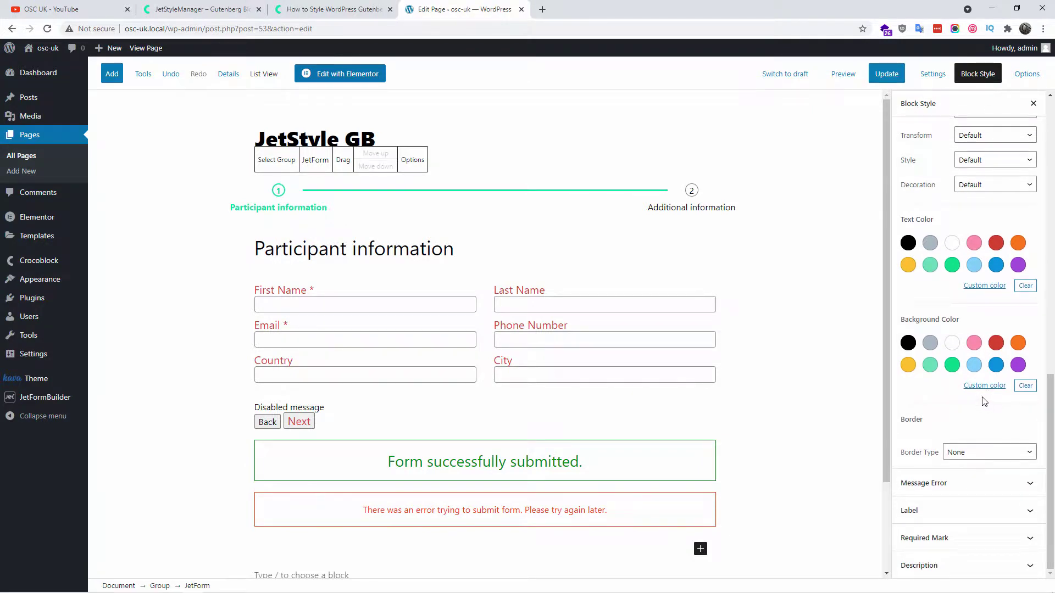
- Save the page and check both pages of the styled form in a new-tab preview, closing it when done
left_click(885, 73)
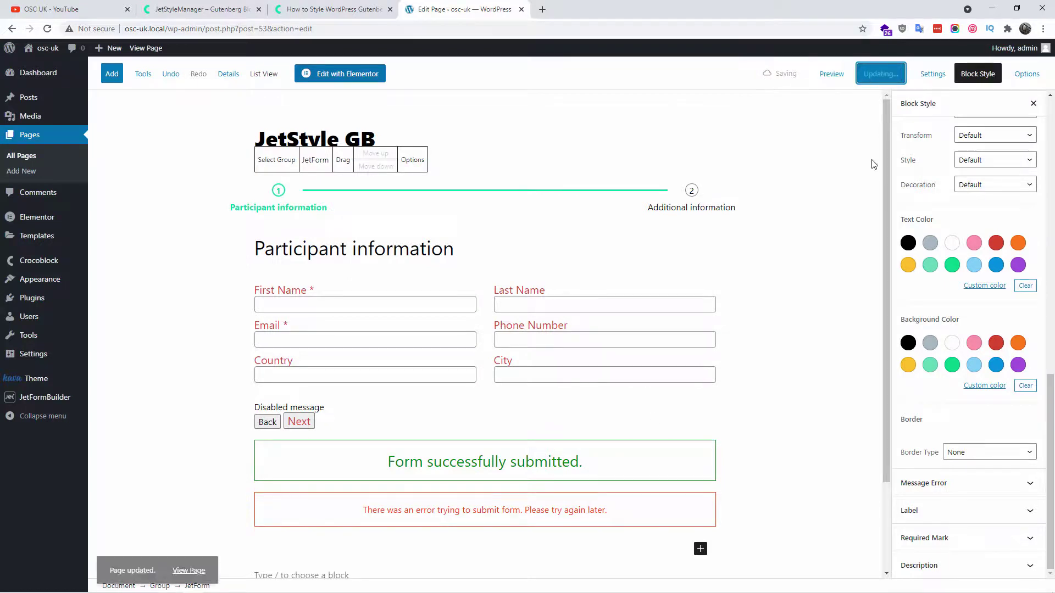
left_click(844, 77)
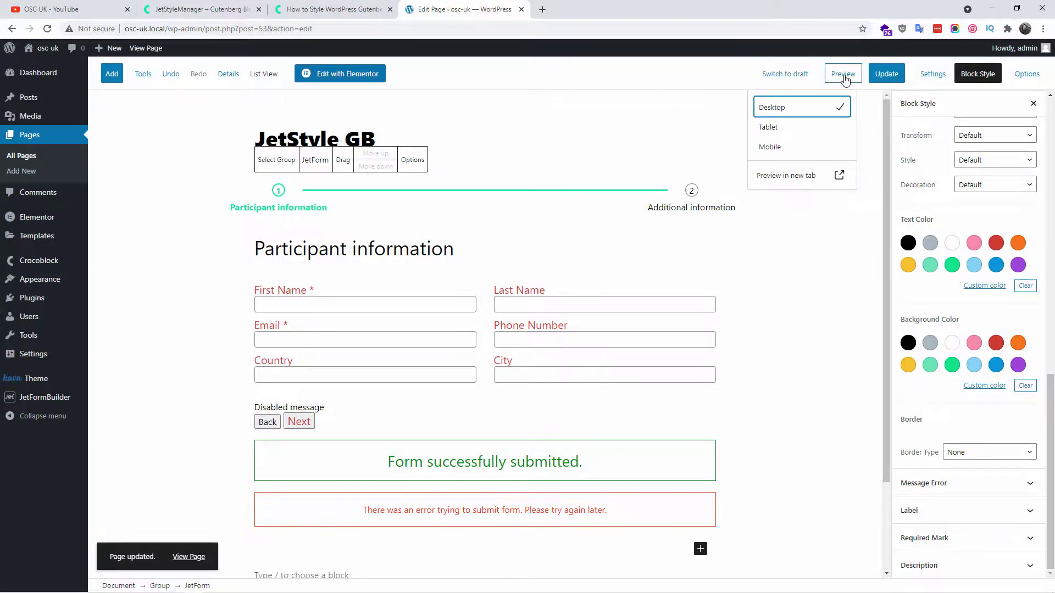
left_click(789, 176)
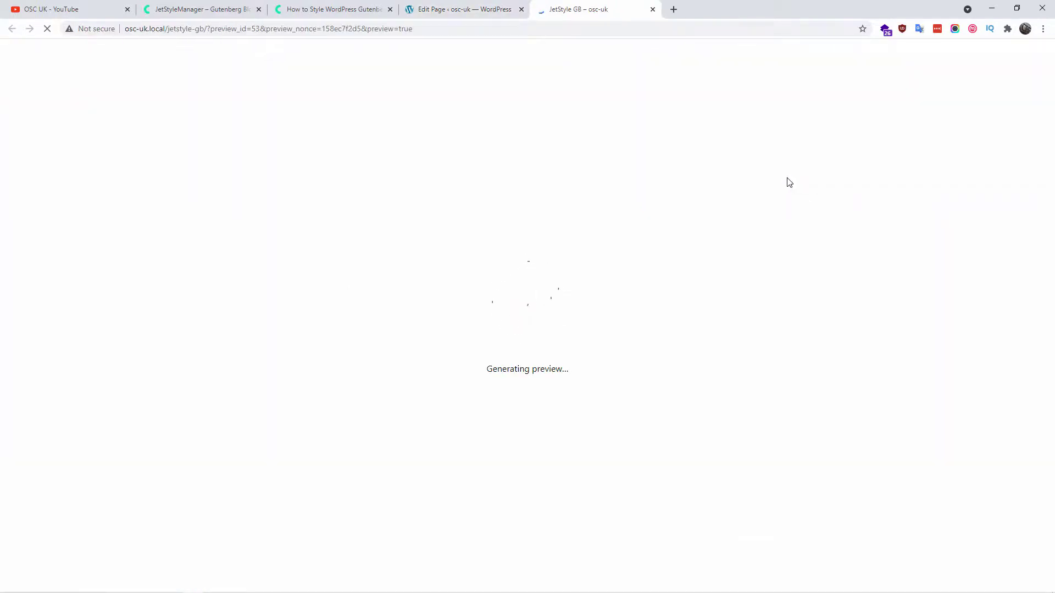
left_click(313, 324)
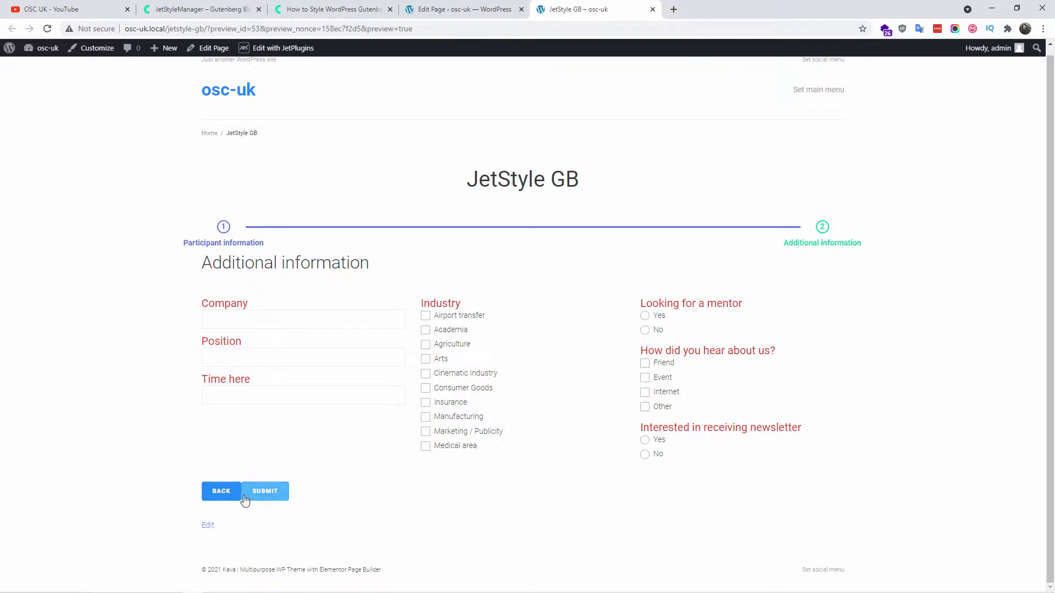
left_click(653, 9)
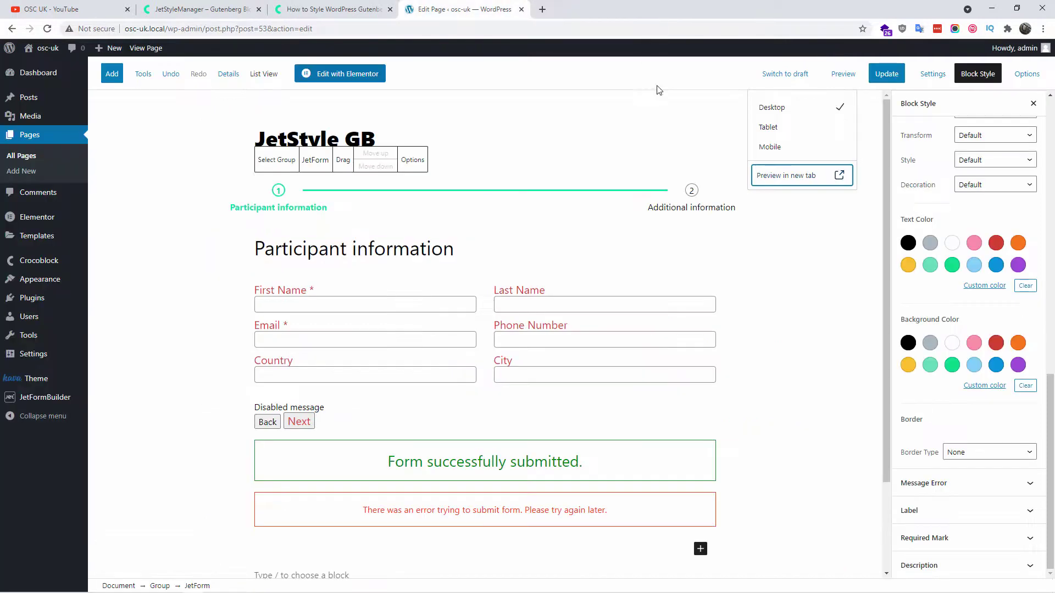
- Save the page again and open the JetStyle ELE page for editing with Elementor
left_click(879, 74)
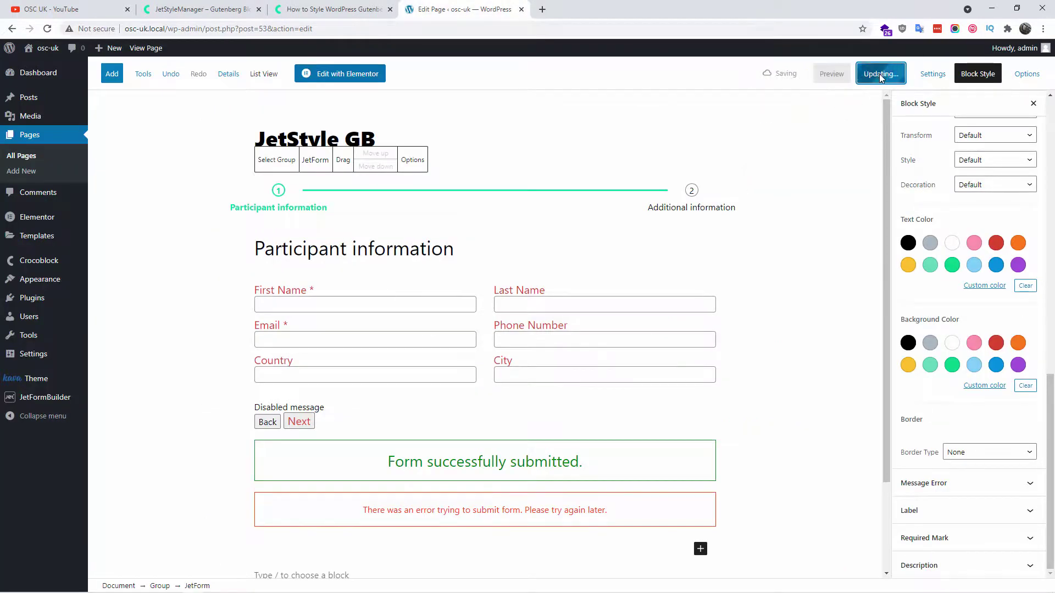
left_click(26, 159)
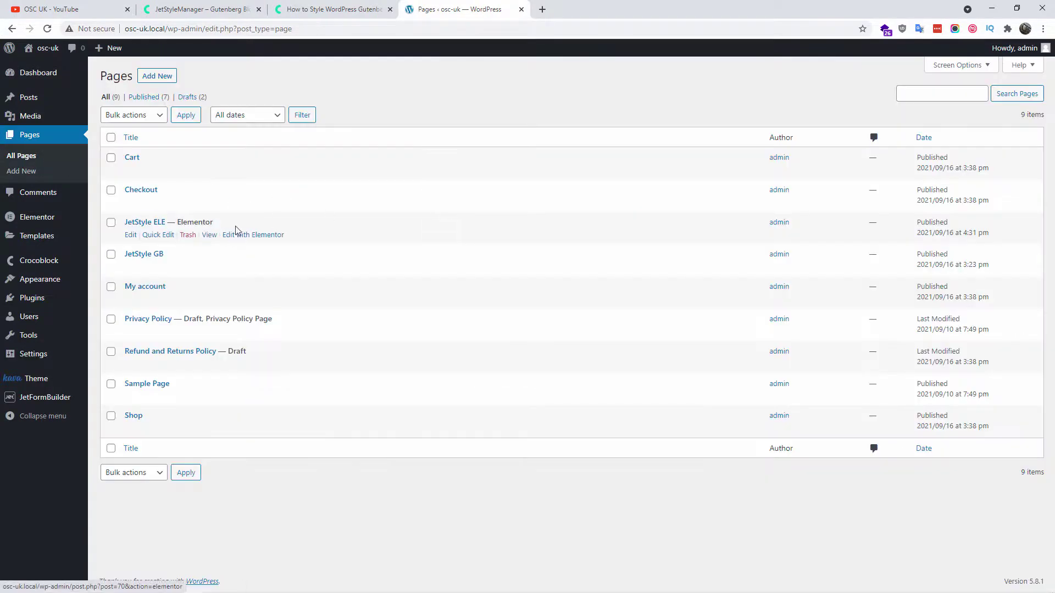
left_click(280, 235)
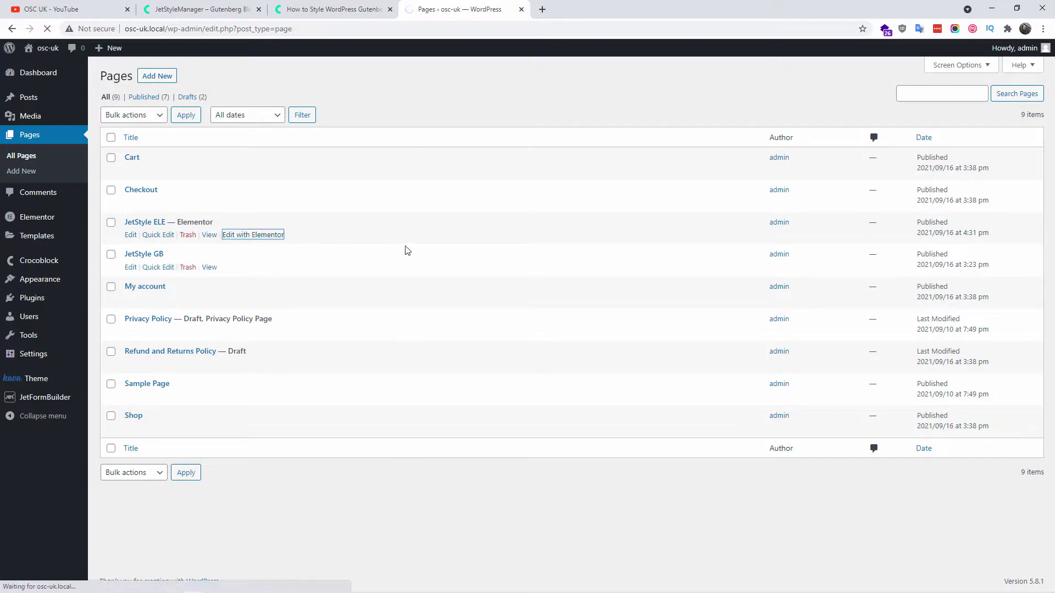
- Remove the page's existing section and add an empty single-column section
left_click(621, 201)
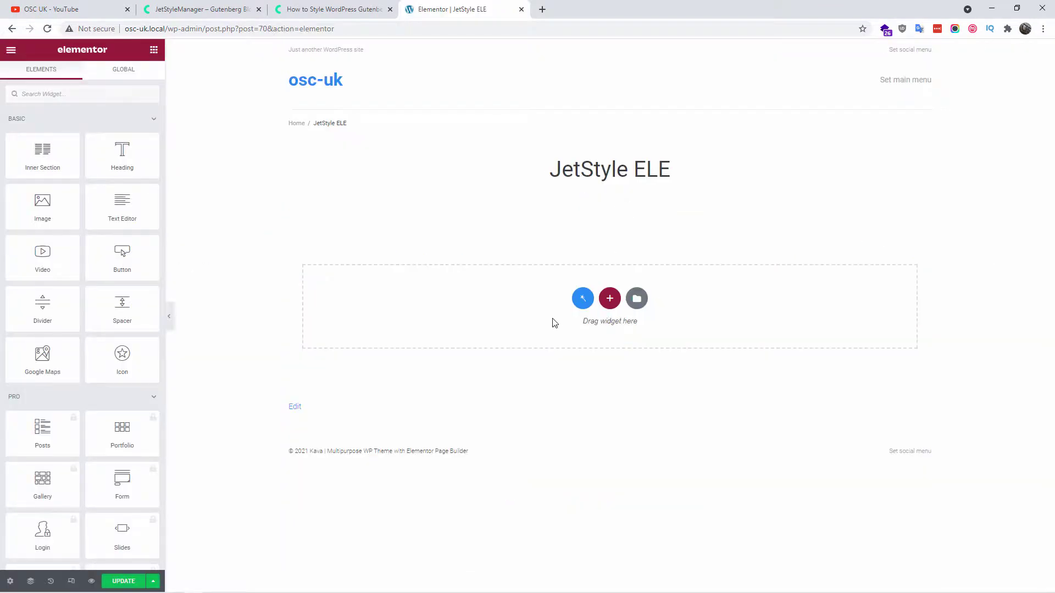
left_click(610, 299)
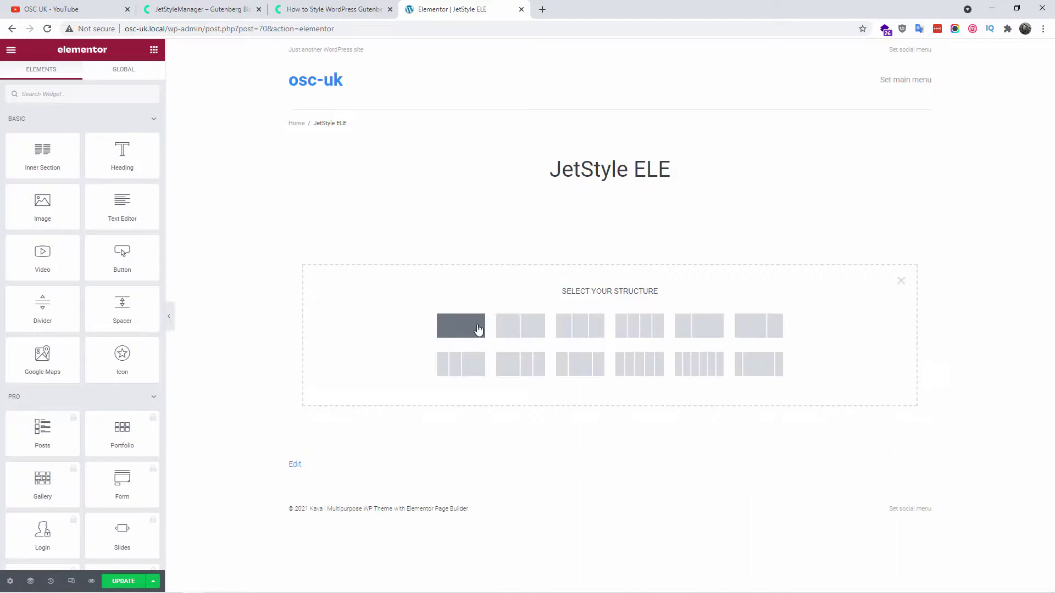
left_click(478, 329)
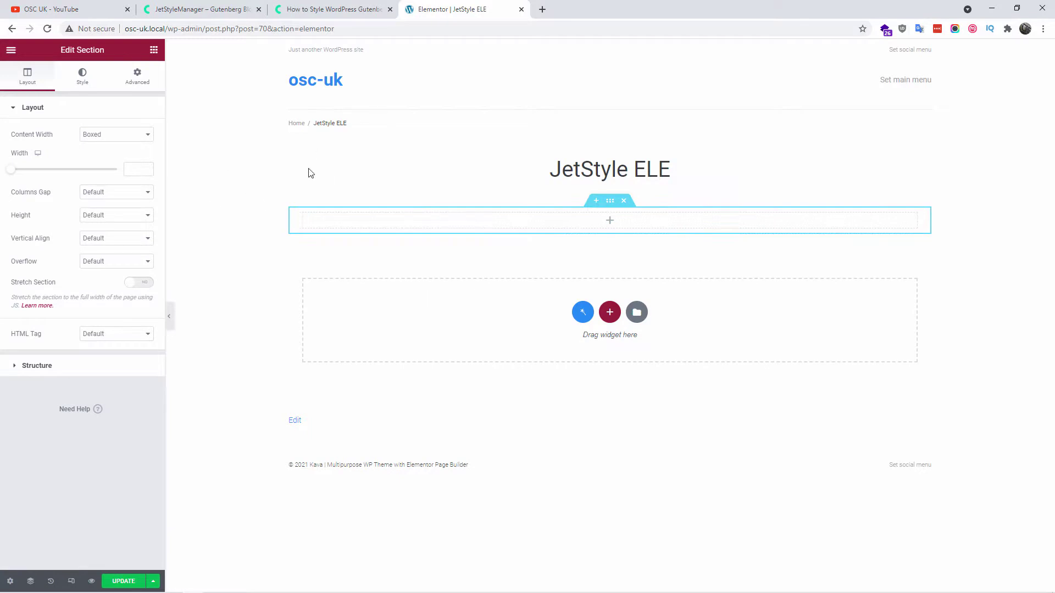
- Add a JetForm widget to the new section, choosing the test form and enabling form pages progress
left_click(153, 51)
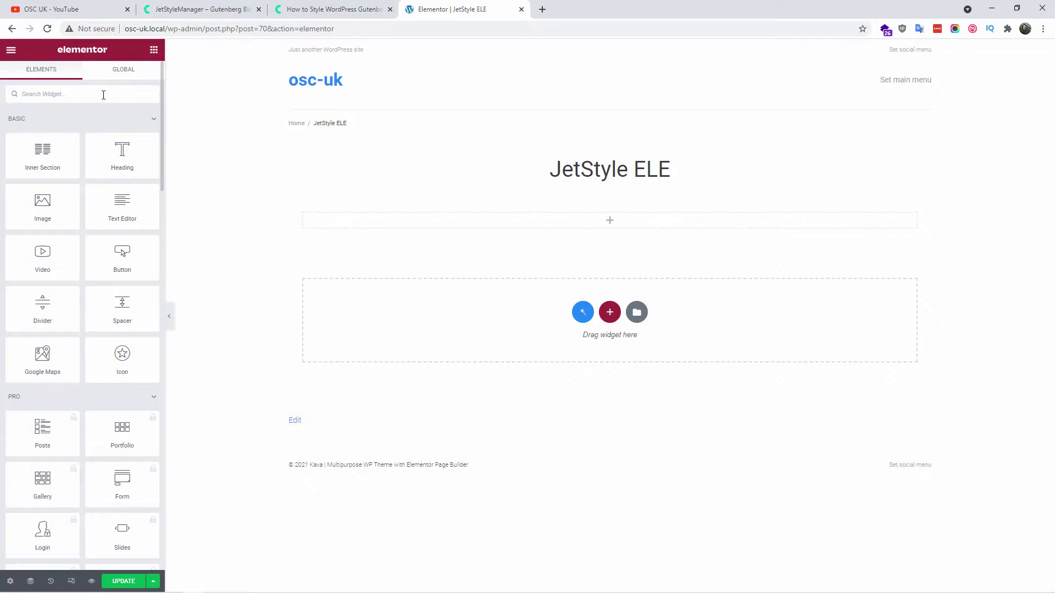
type("jet")
left_click_drag(45, 140, 491, 224)
left_click(126, 148)
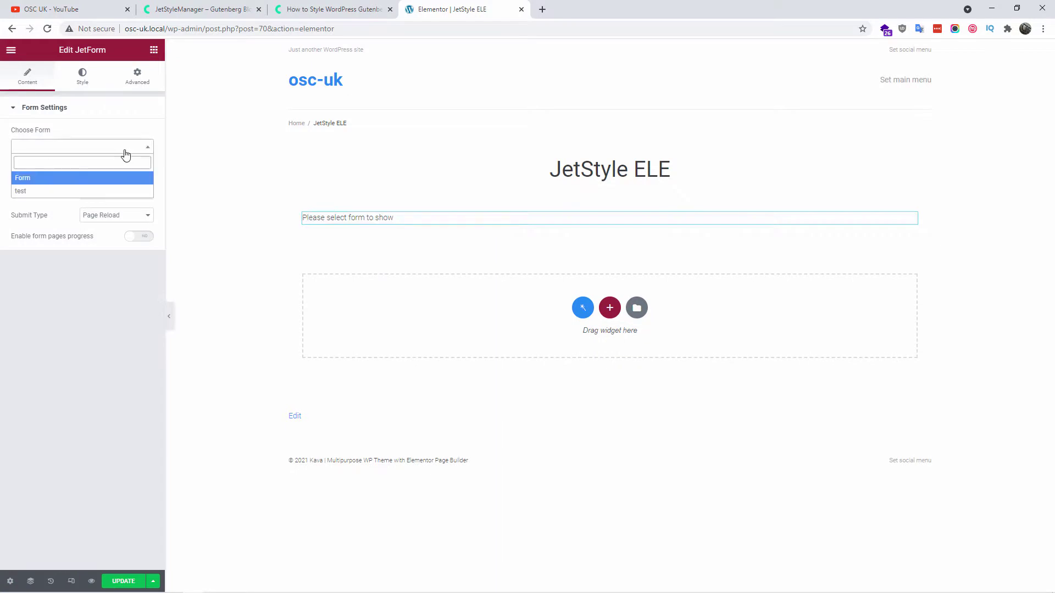
left_click(55, 193)
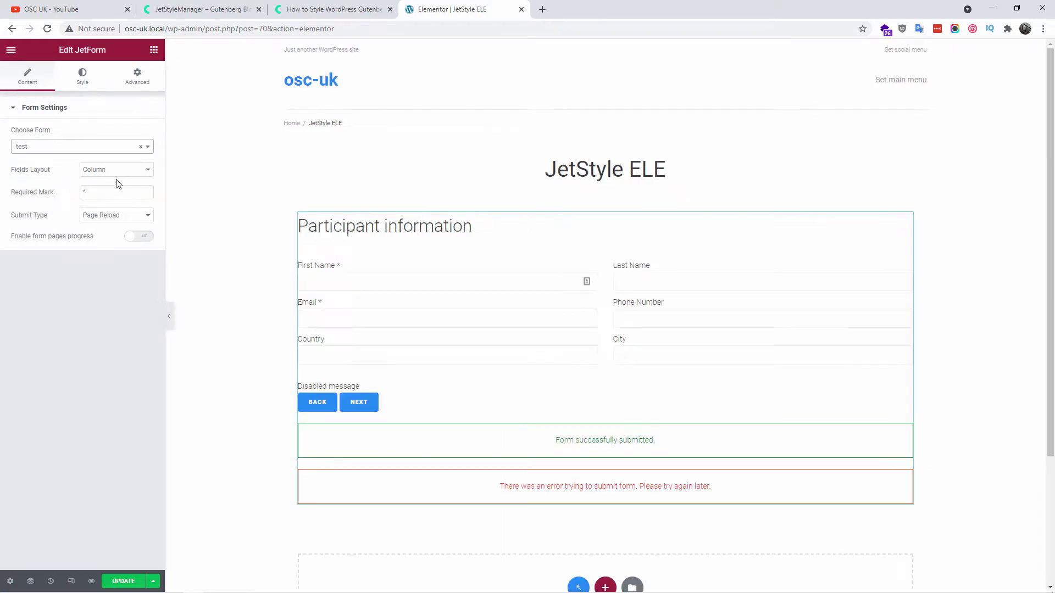
left_click(142, 238)
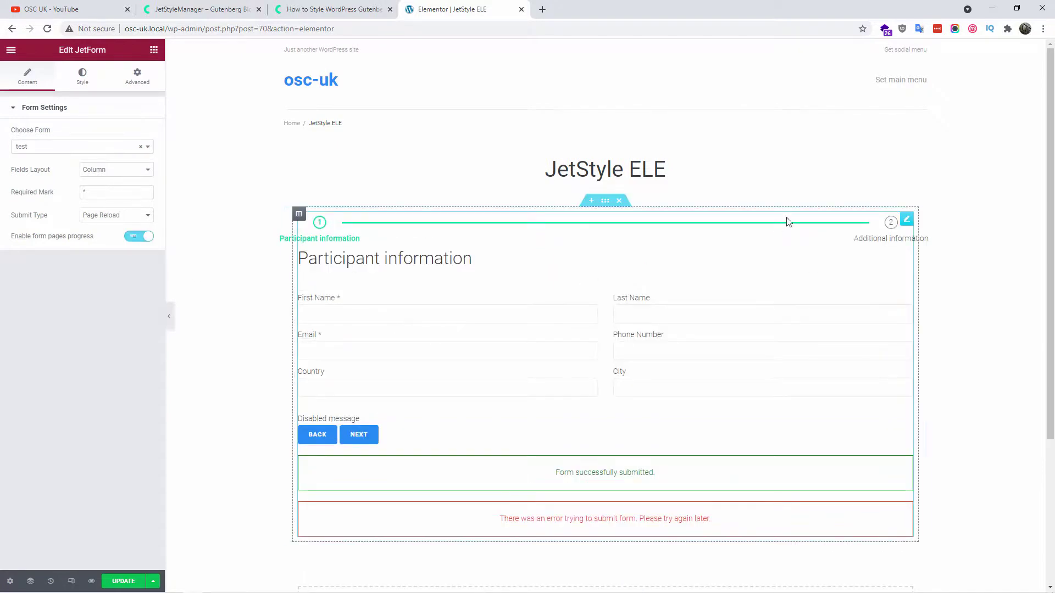
- Try "AA" as the form's required mark and restore the asterisk
left_click(105, 190)
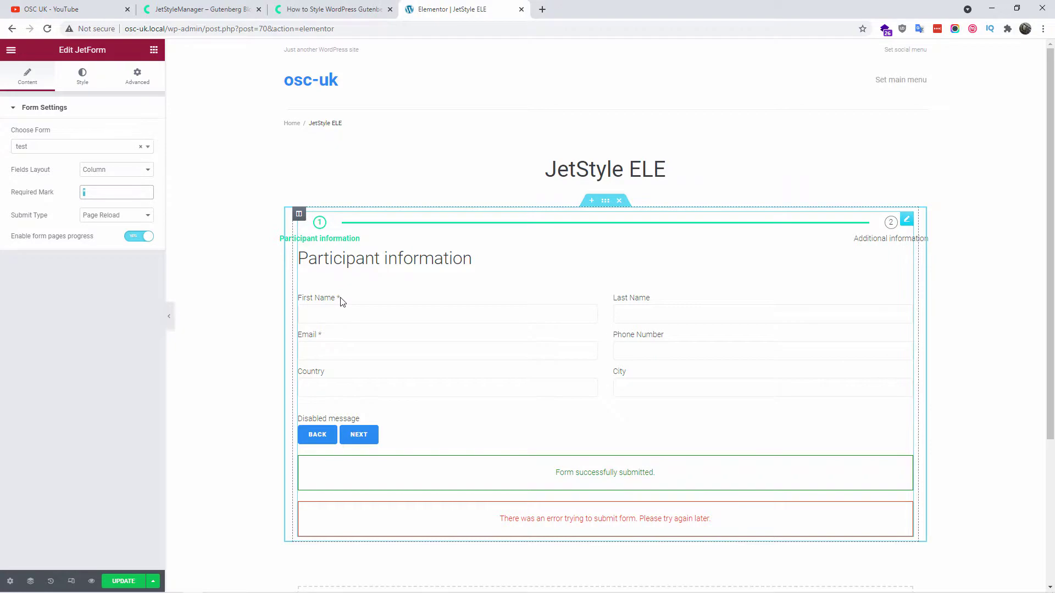
type("AA")
key("BackSpace")
key("BackSpace")
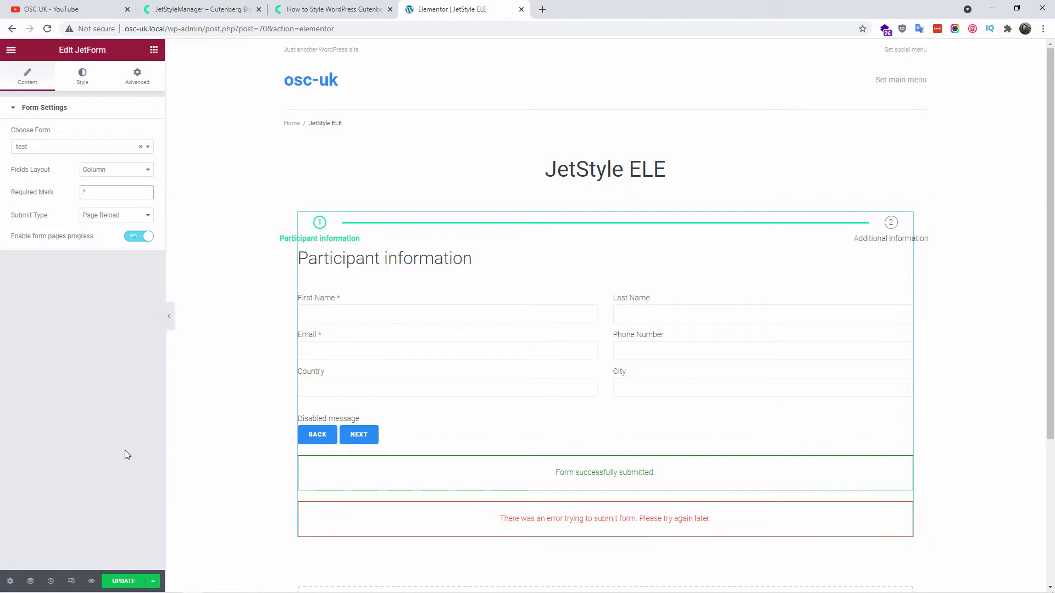
- Save the page and open the JetForm widget's style settings with all sections collapsed
left_click(134, 581)
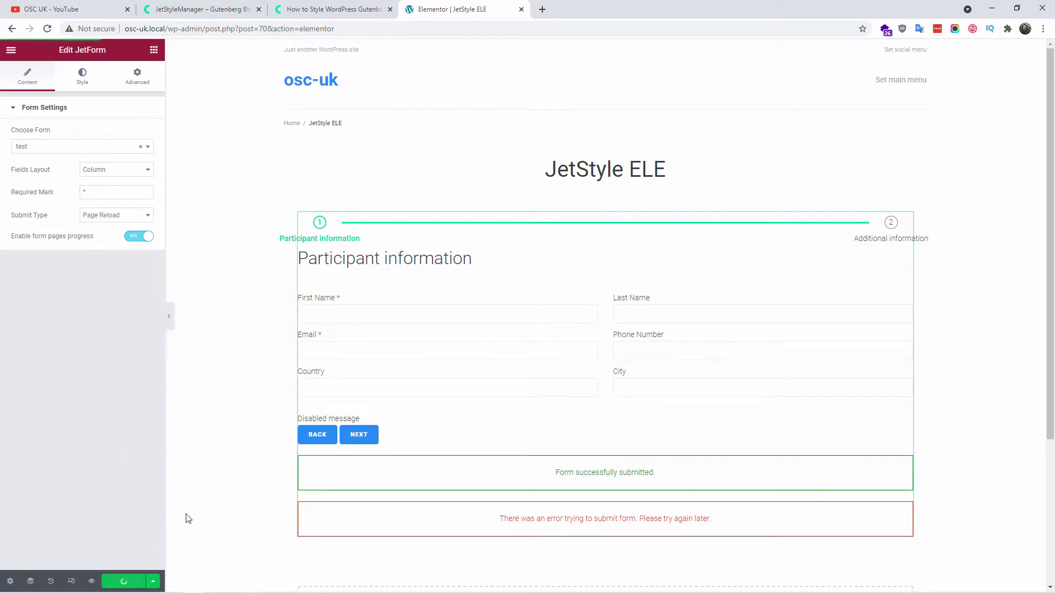
left_click(91, 80)
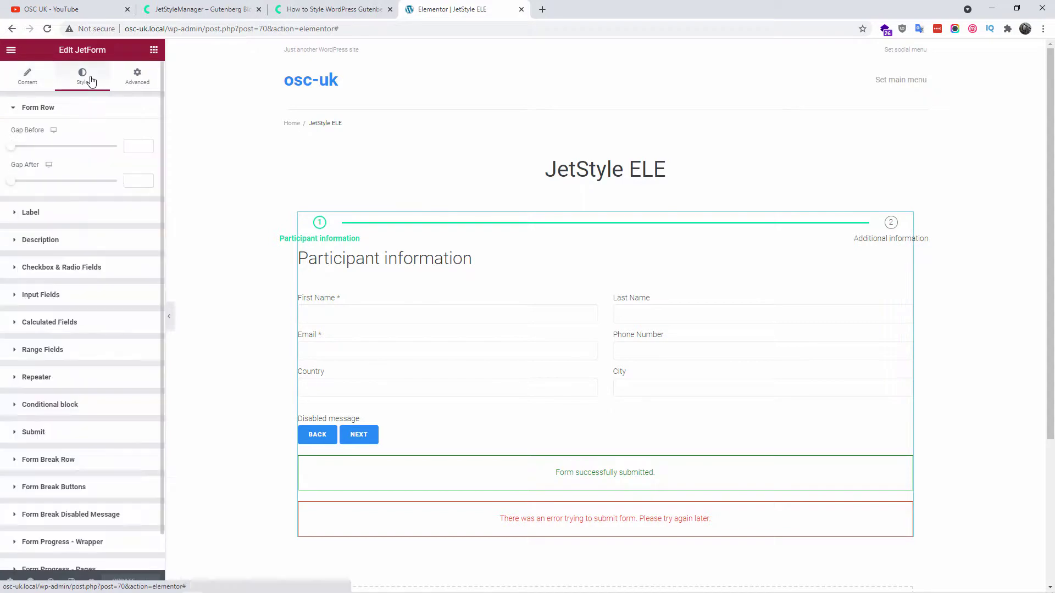
left_click(17, 110)
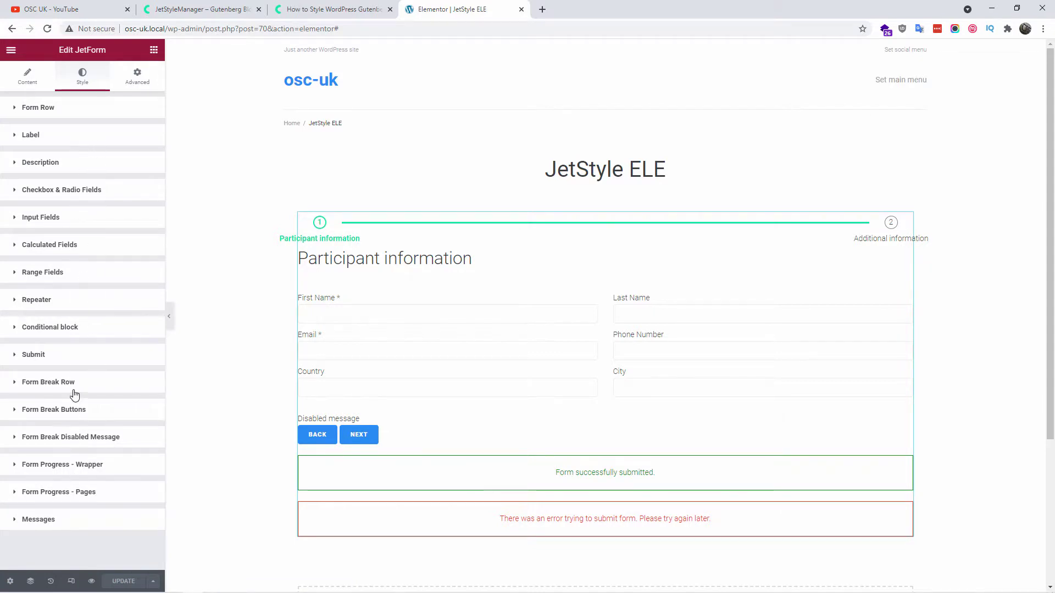
- Style the JetForm widget's field labels with a 20 px font size and red text
left_click(30, 136)
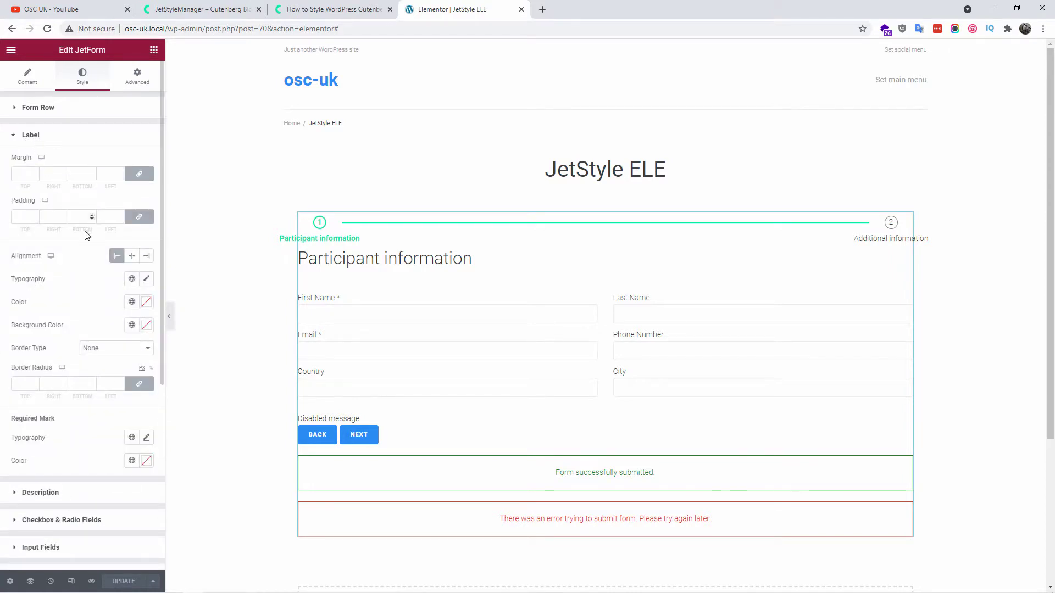
left_click(147, 279)
left_click(139, 364)
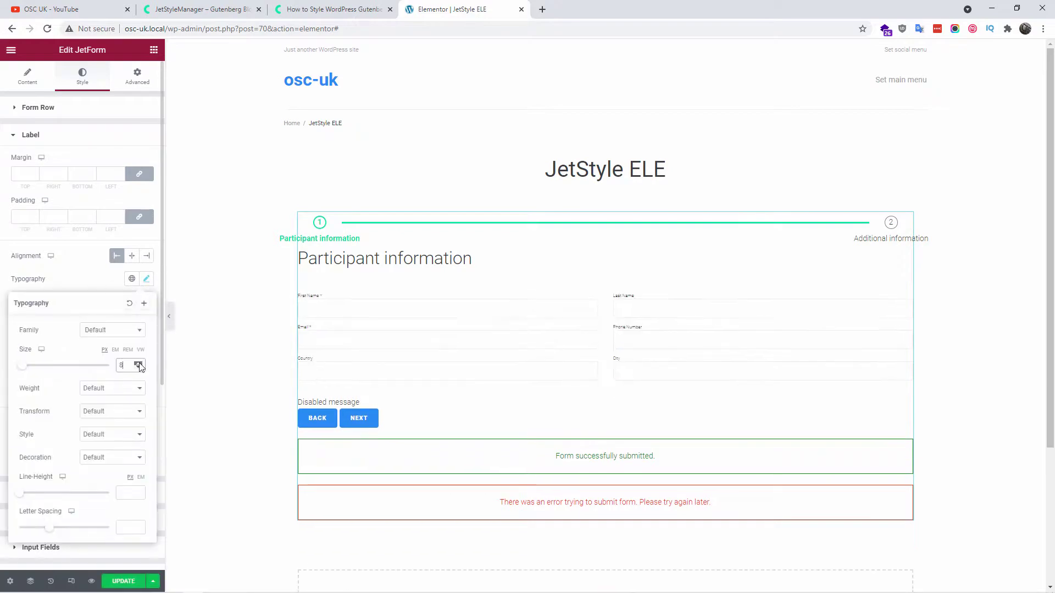
left_click(139, 364)
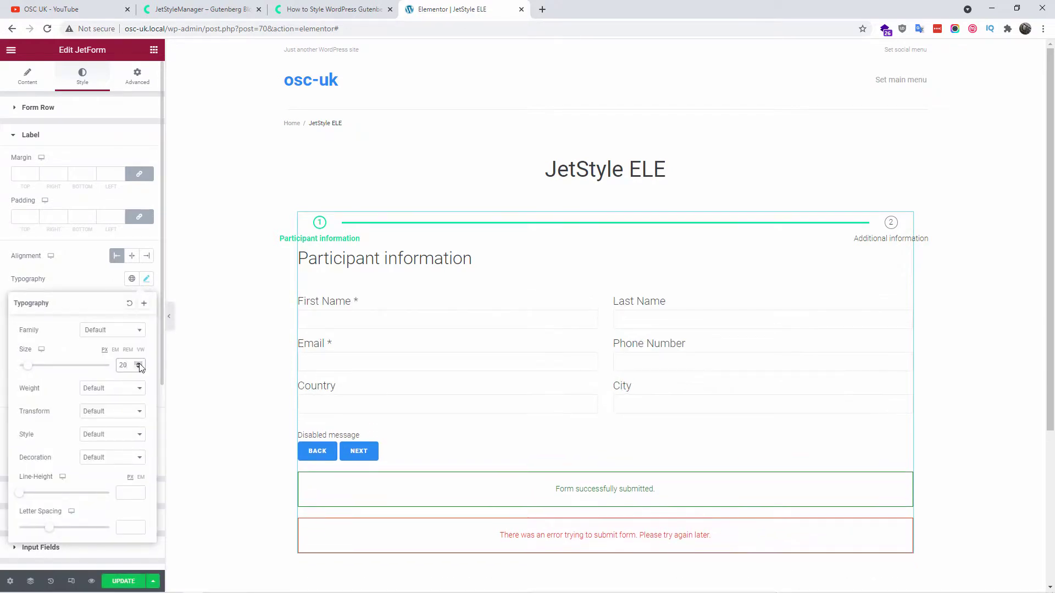
scroll(140, 367, "down", 2)
left_click(147, 193)
type("#FF0000")
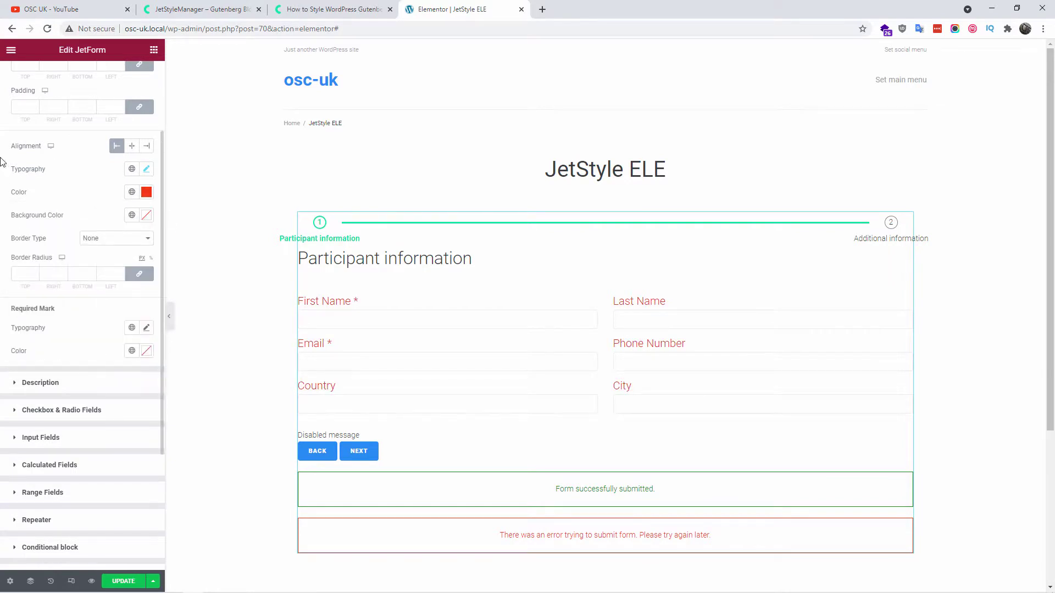
scroll(93, 132, "up", 3)
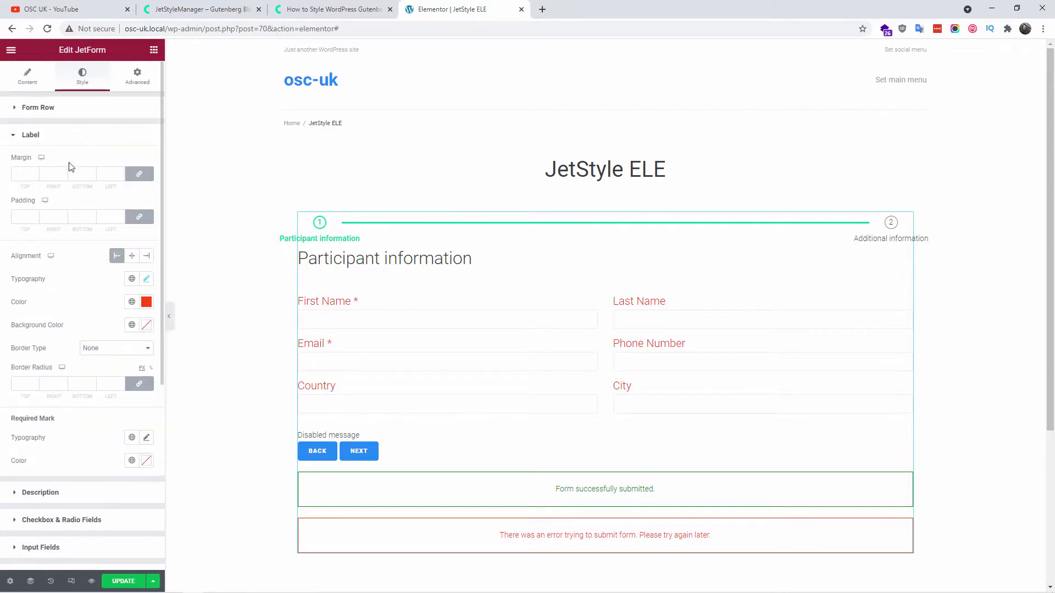
left_click(14, 137)
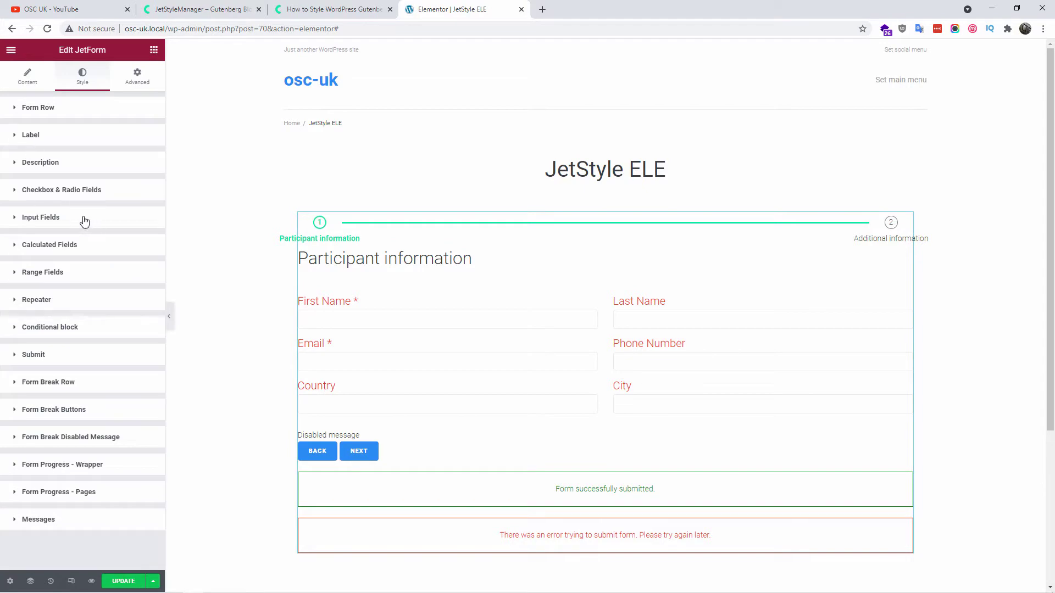
- Enter the sample text "gfffgjgfj" in the First Name field and set the input fields' font size to 19 px
left_click(43, 225)
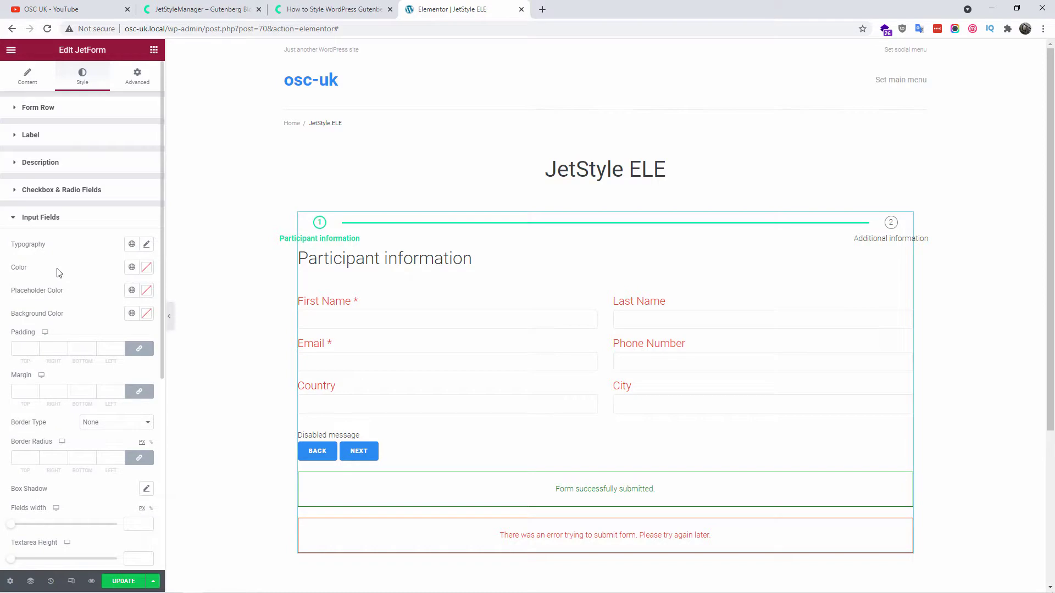
left_click(311, 322)
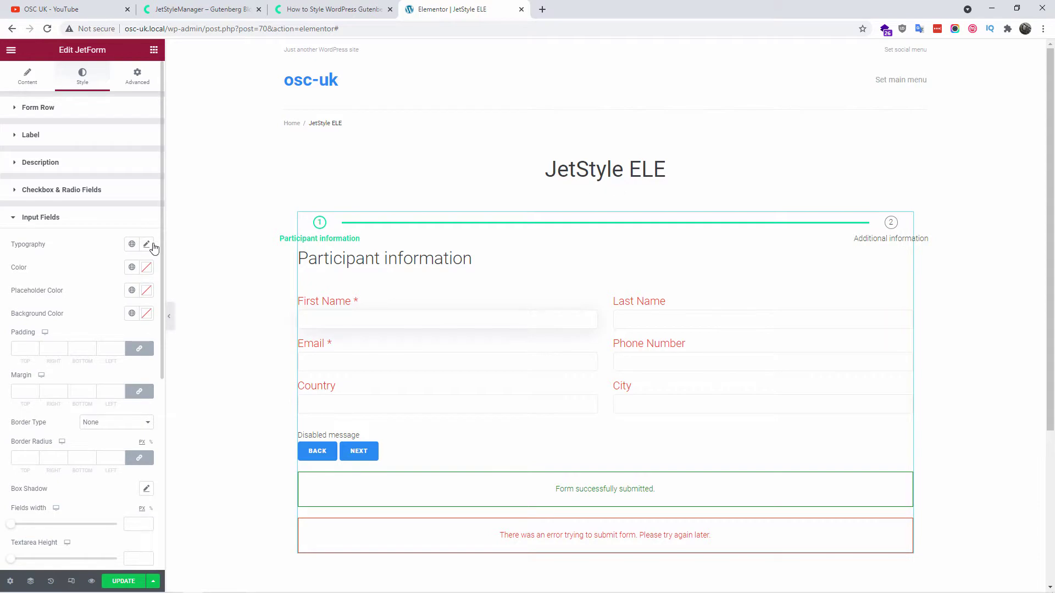
type("gfffgjgfj")
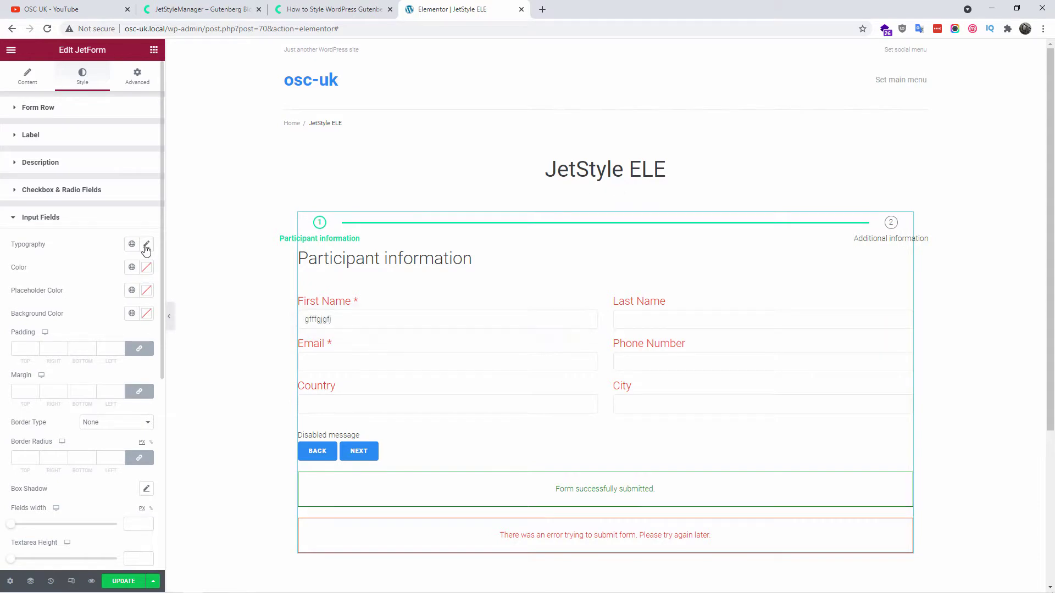
left_click(147, 244)
left_click_drag(21, 330, 26, 331)
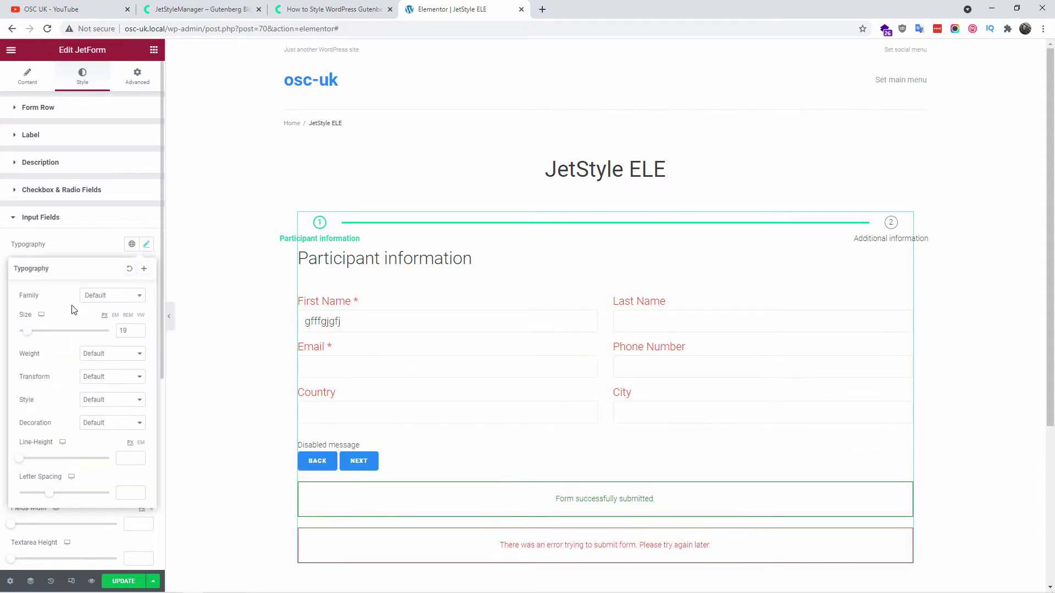
left_click(93, 250)
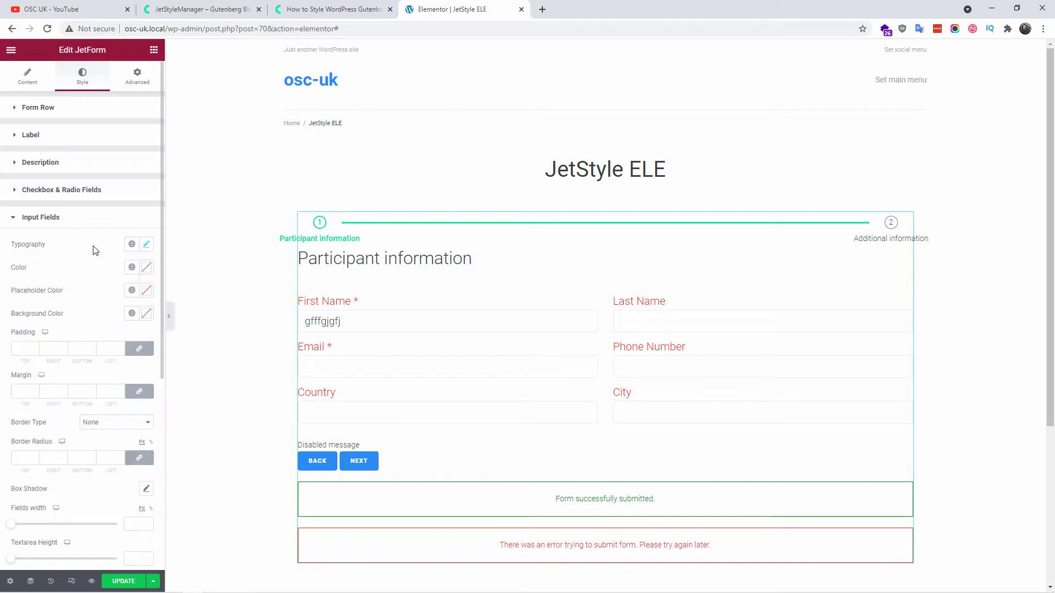
- Set the input fields' text color to blue, #1924CC
left_click(146, 268)
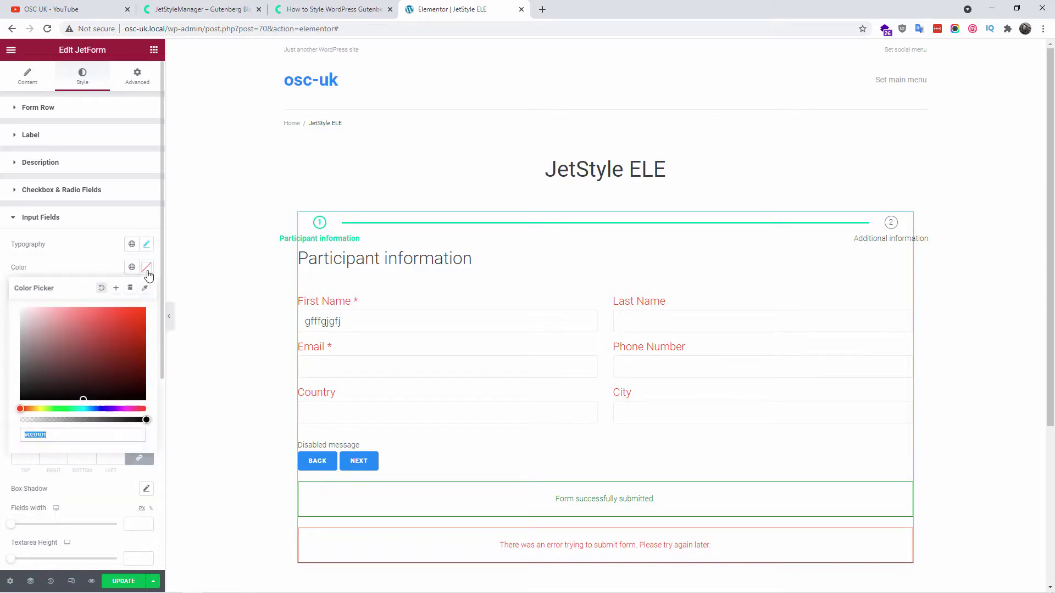
left_click(135, 323)
left_click_drag(136, 323, 133, 324)
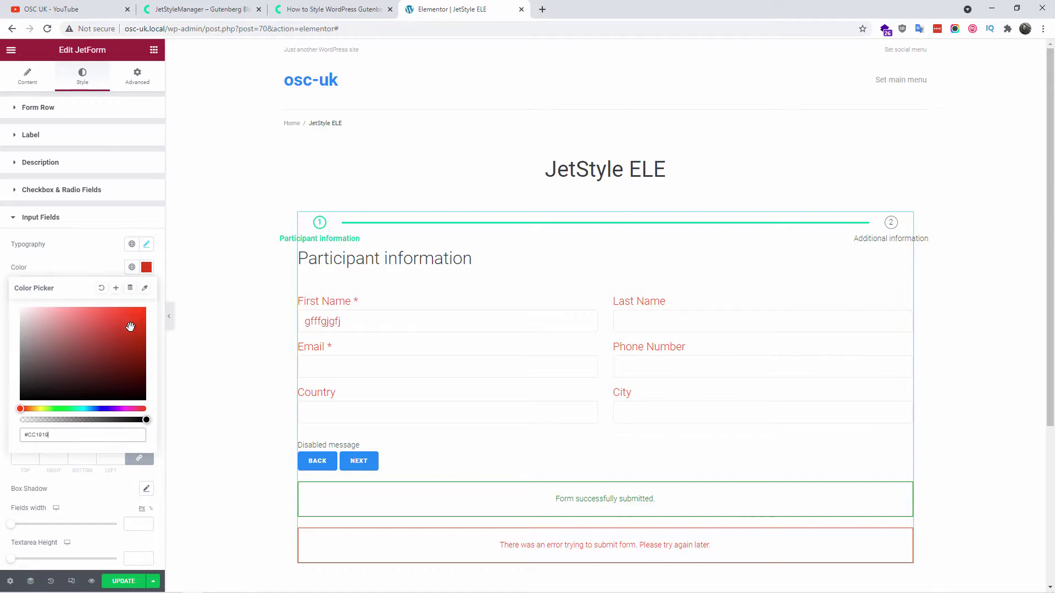
left_click(103, 407)
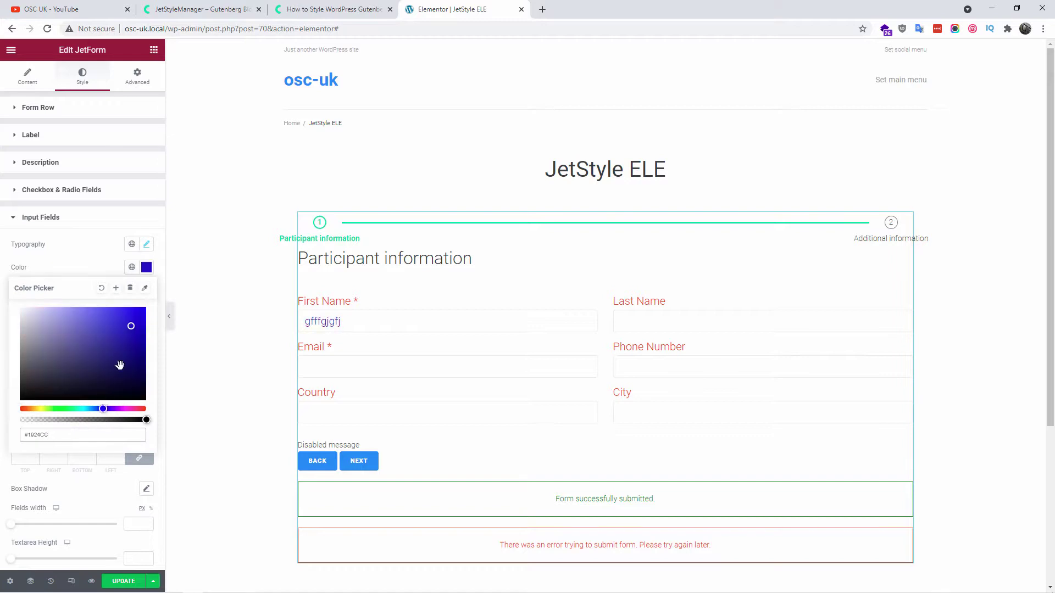
left_click(94, 263)
- Set the input fields' background color to red, #FF0000
scroll(40, 214, "down", 2)
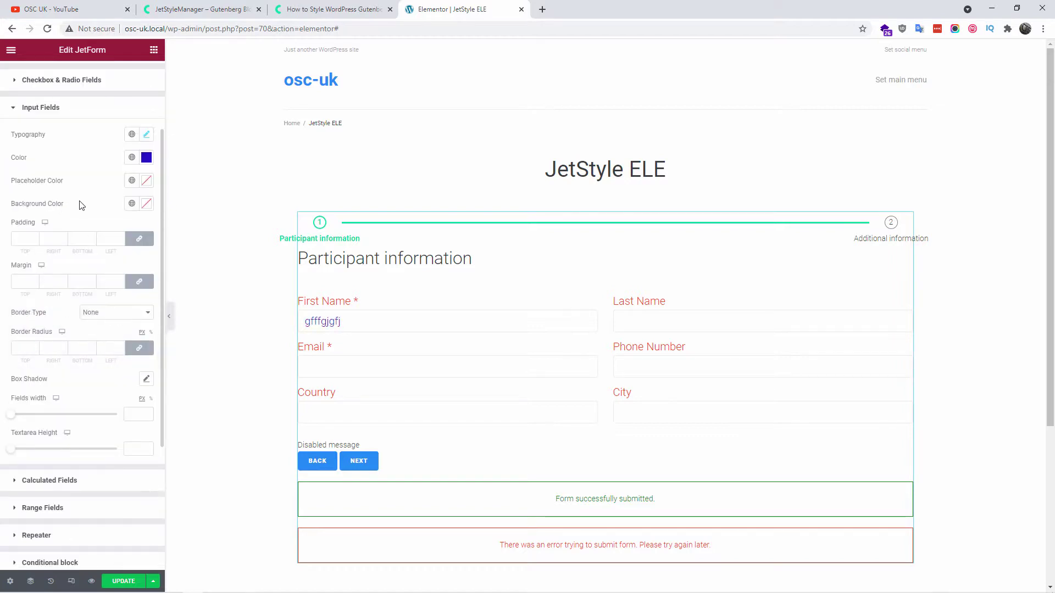
left_click(146, 204)
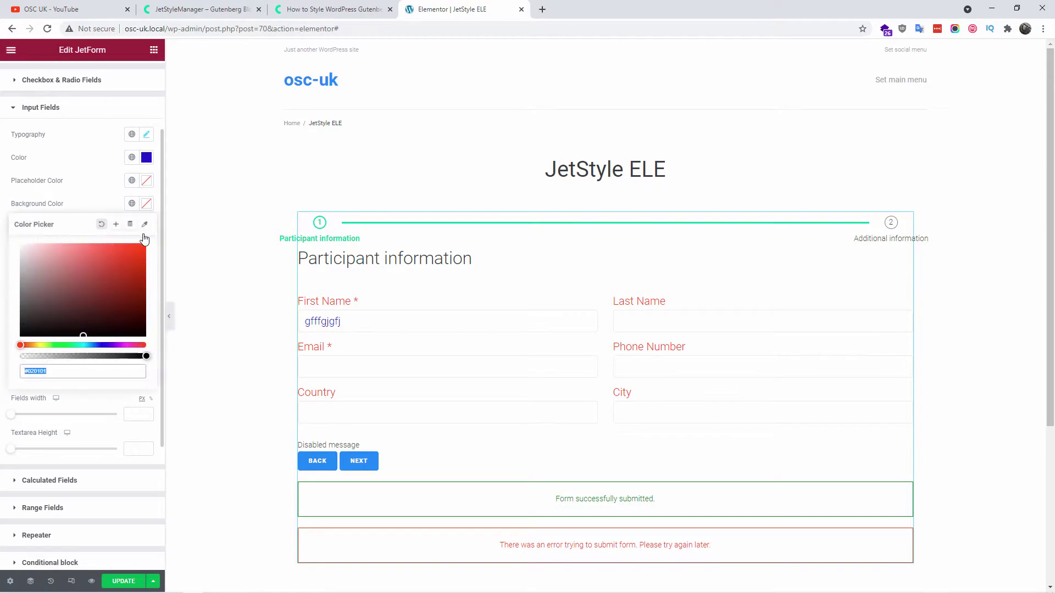
left_click_drag(134, 251, 159, 239)
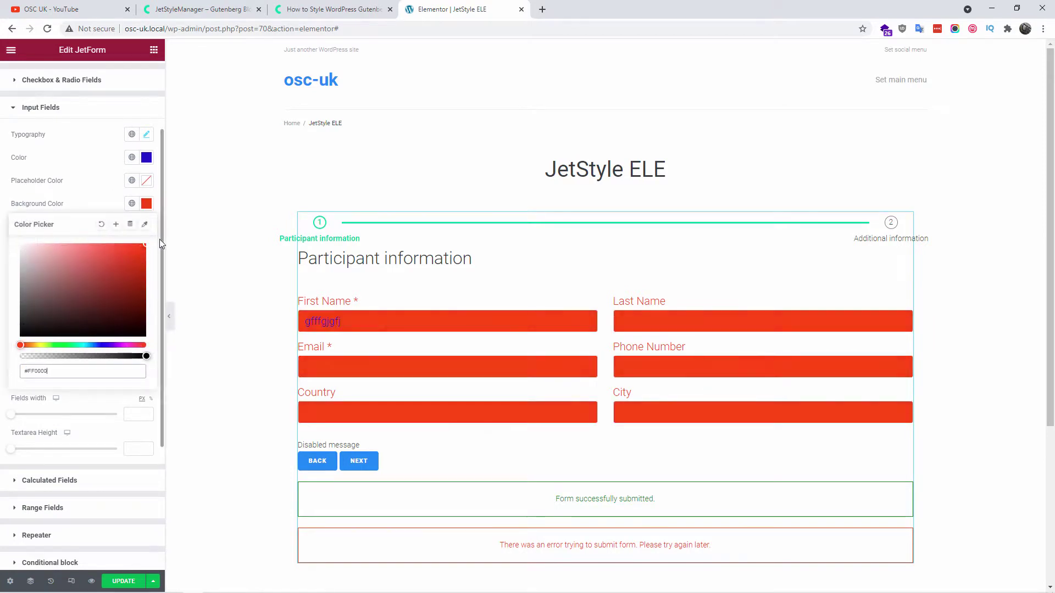
left_click(94, 192)
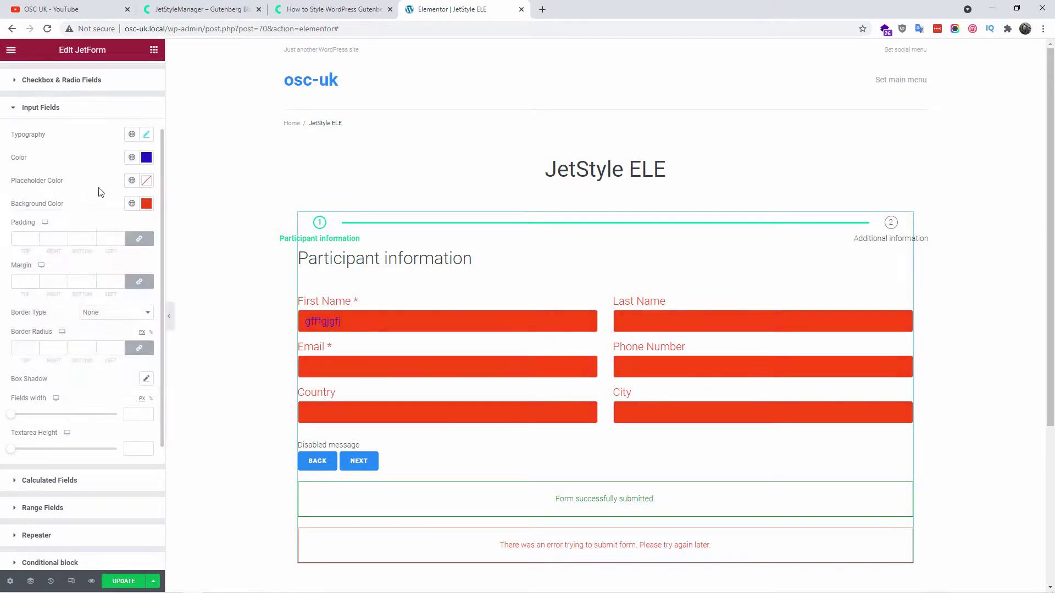
- Round the input fields' corners with a linked border radius of 21 px on all four sides
left_click(139, 348)
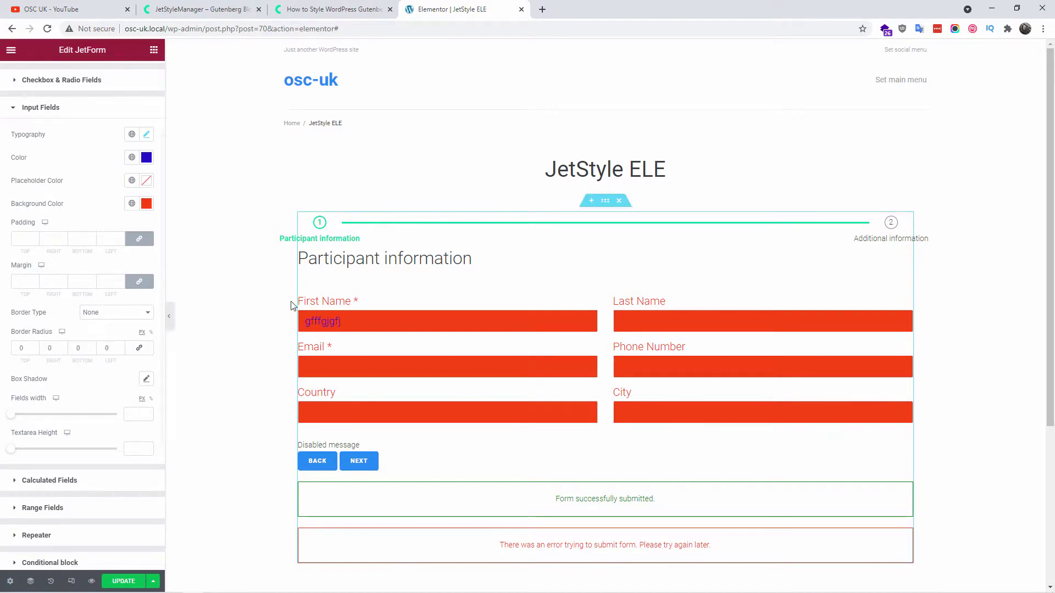
left_click(35, 347)
left_click(35, 347)
left_click(34, 347)
left_click(35, 347)
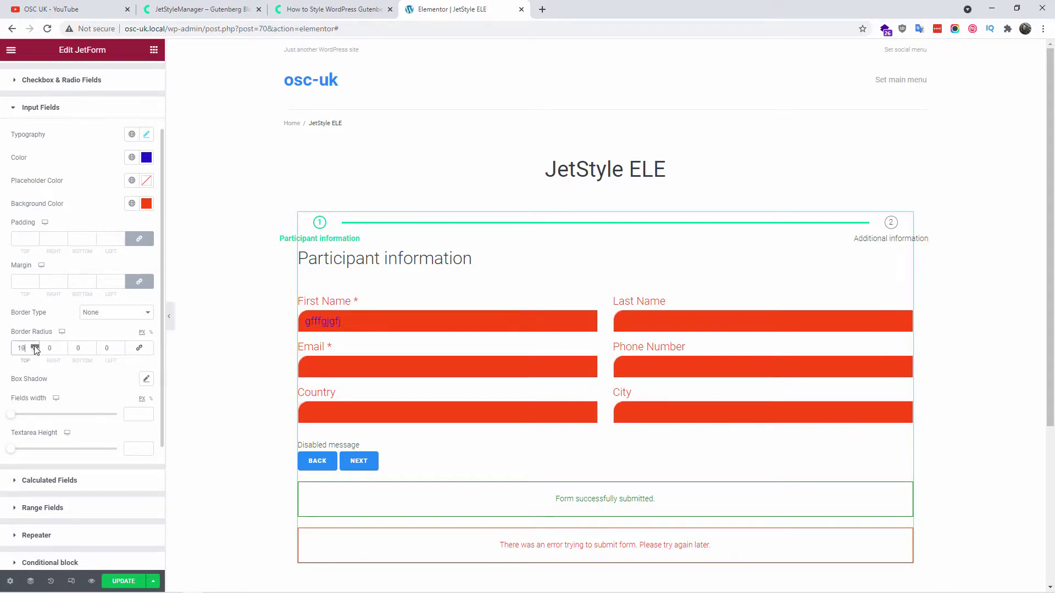
left_click(137, 348)
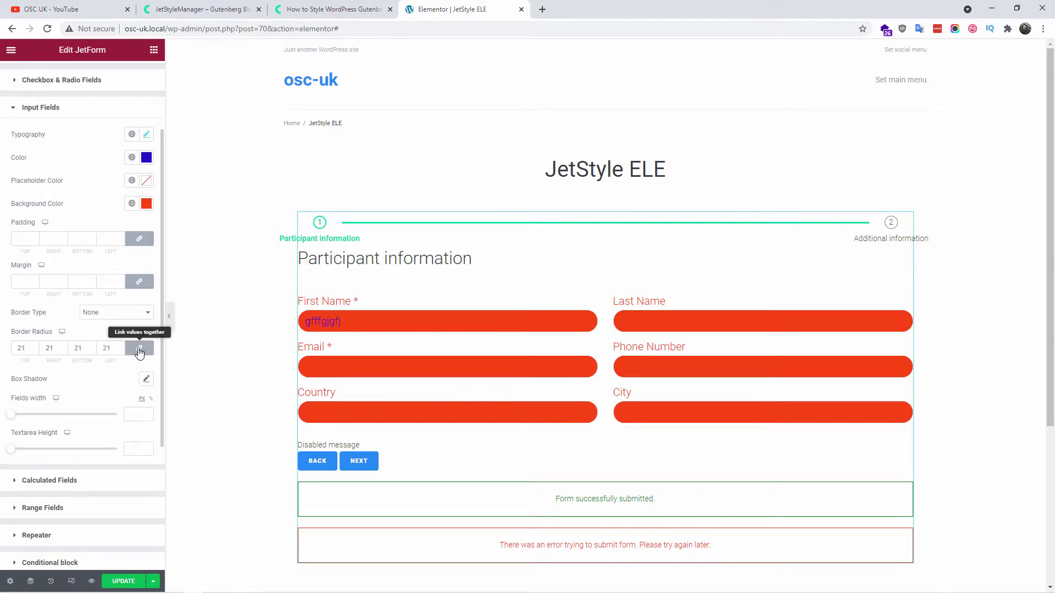
- Unlink the input fields' border radius, set its right and bottom values to 0, and collapse the input field settings
left_click(141, 349)
double_click(47, 350)
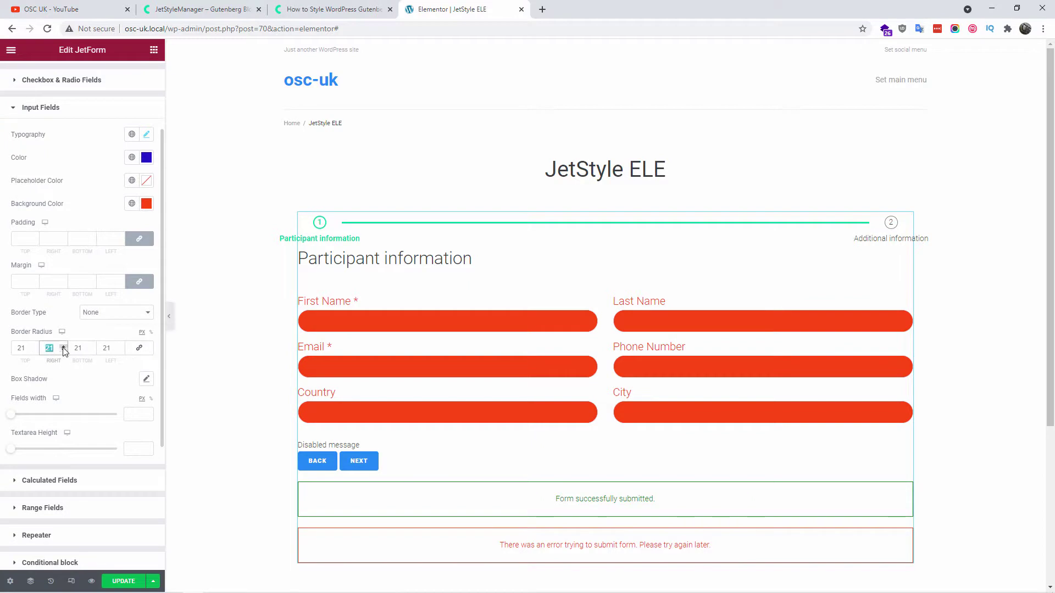
type("0")
double_click(79, 348)
type("0")
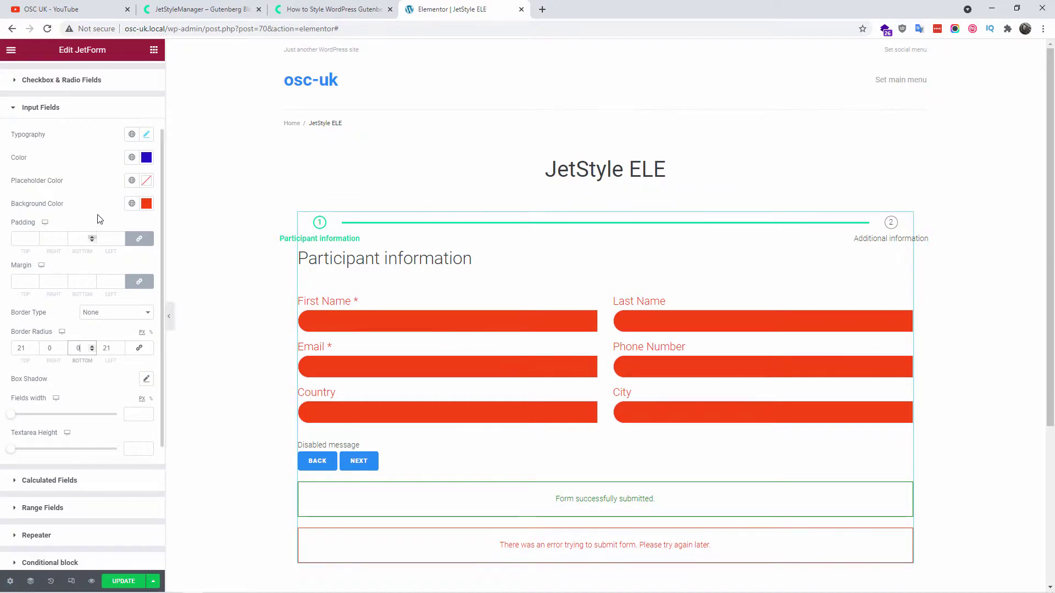
scroll(101, 221, "down", 2)
scroll(70, 184, "up", 4)
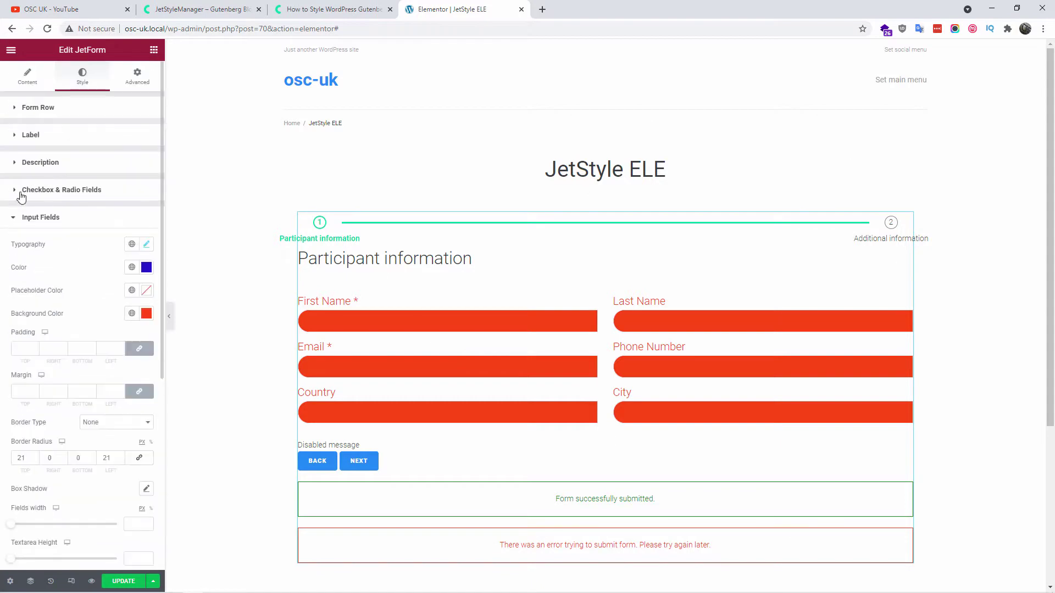
left_click(12, 220)
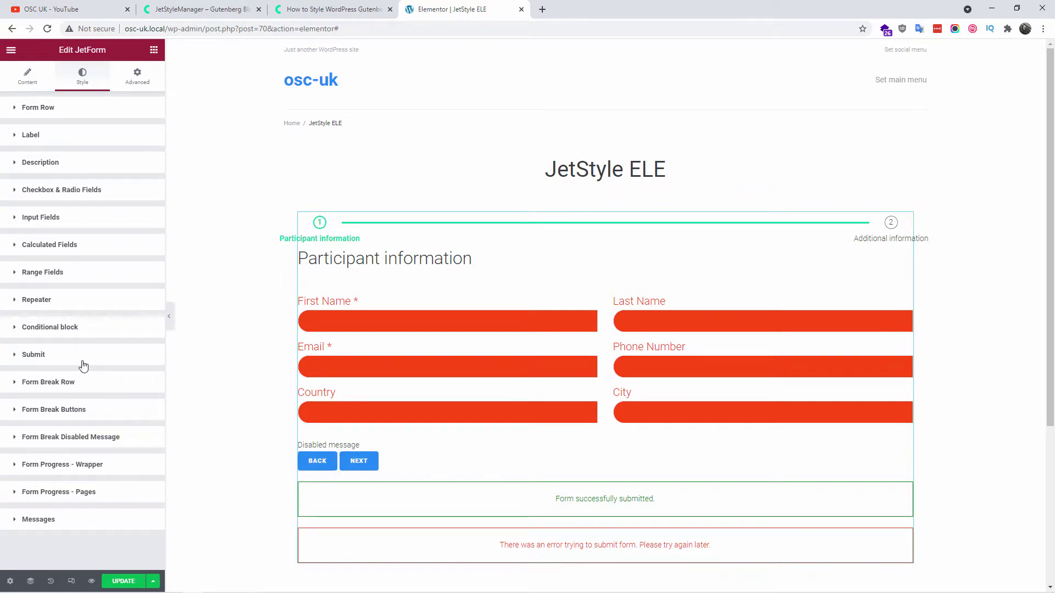
- Style the form's Next button with red text and a purple #A739A0 background in its normal state
left_click(88, 409)
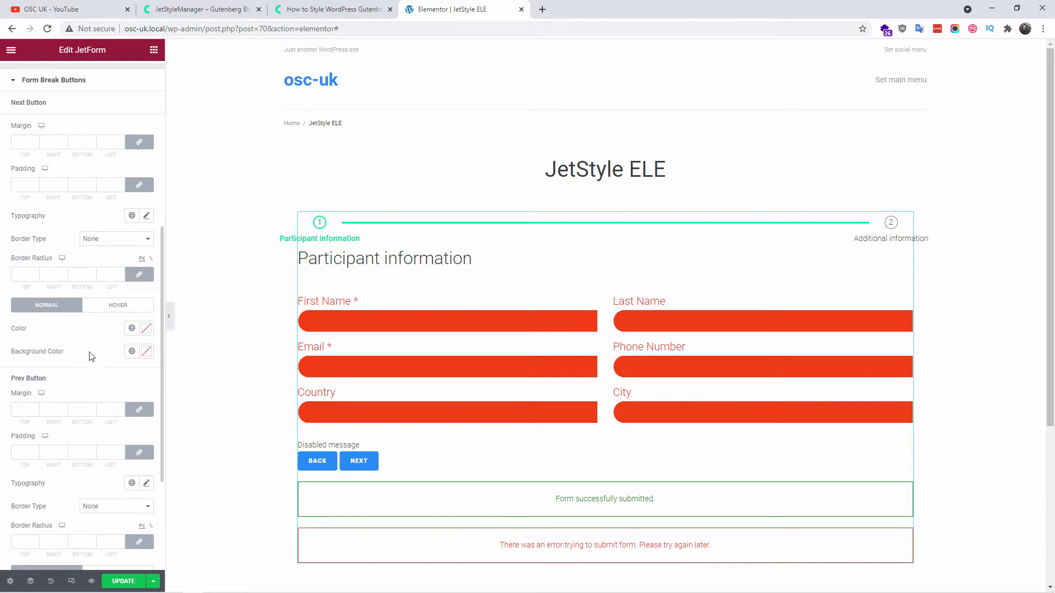
left_click(146, 328)
left_click(138, 379)
left_click_drag(149, 369, 153, 369)
left_click(93, 338)
left_click(147, 351)
left_click(135, 405)
left_click_drag(134, 405, 103, 423)
left_click_drag(79, 493, 126, 493)
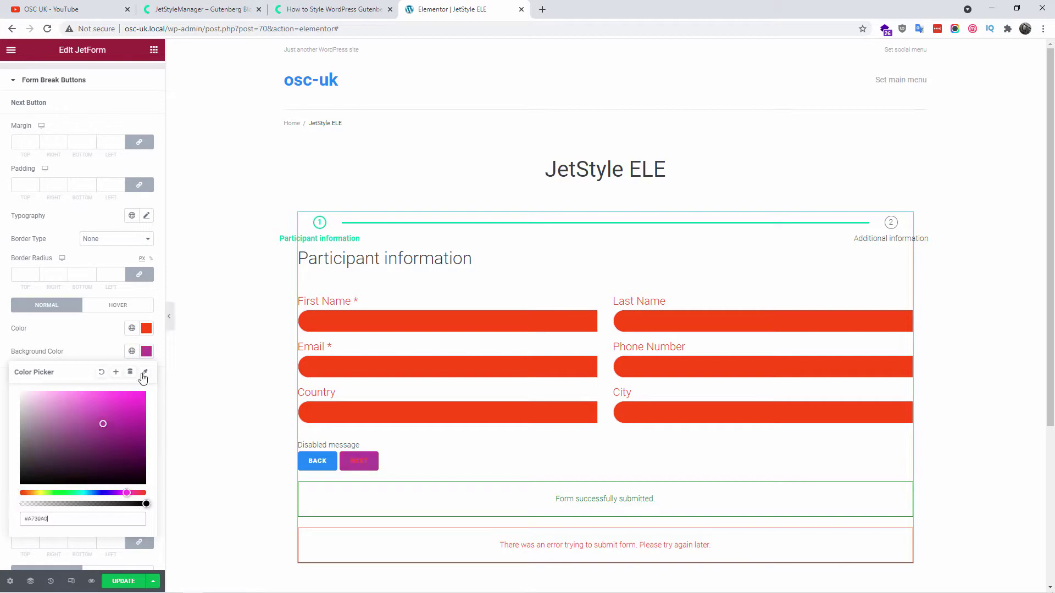
- Set the Next button's text color to white, #FFFFFF
left_click(146, 328)
type("#FFFFFF")
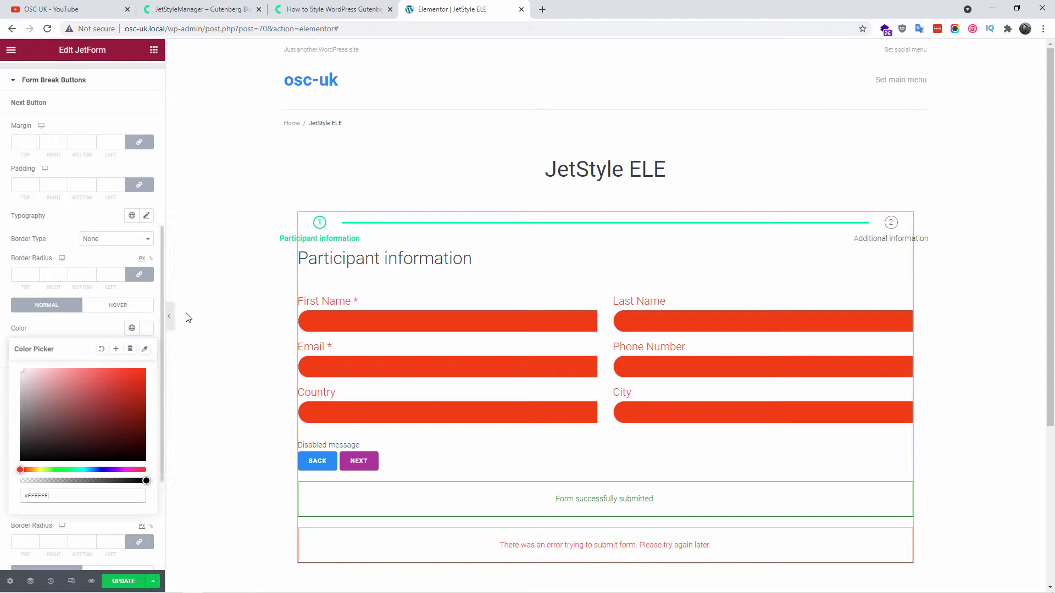
left_click(198, 359)
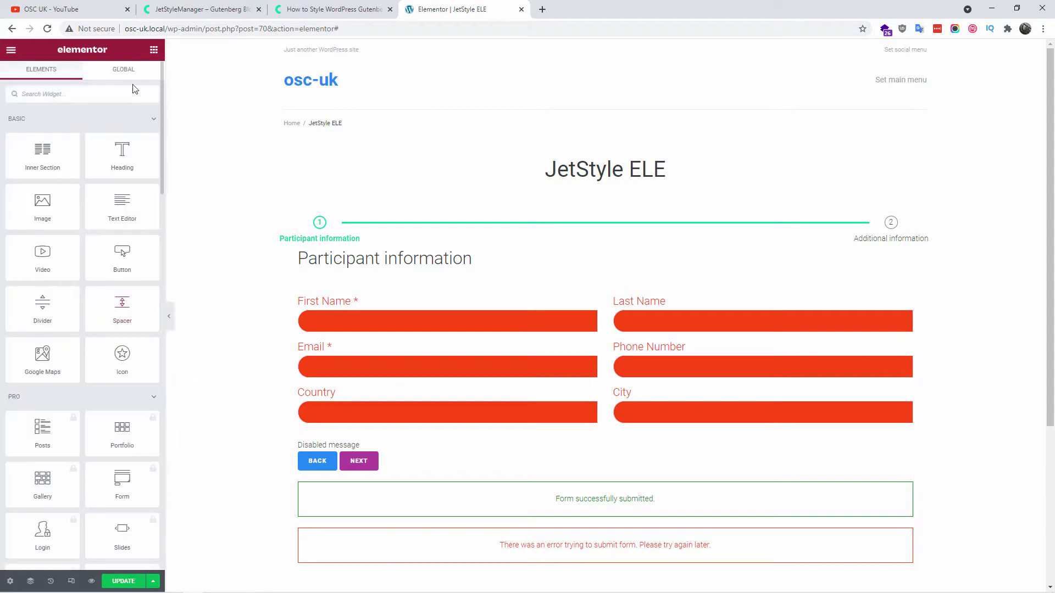
- Open the JetForm widget's Submit style settings and advance the form preview to its Additional information page after entering a sample first name
left_click(393, 440)
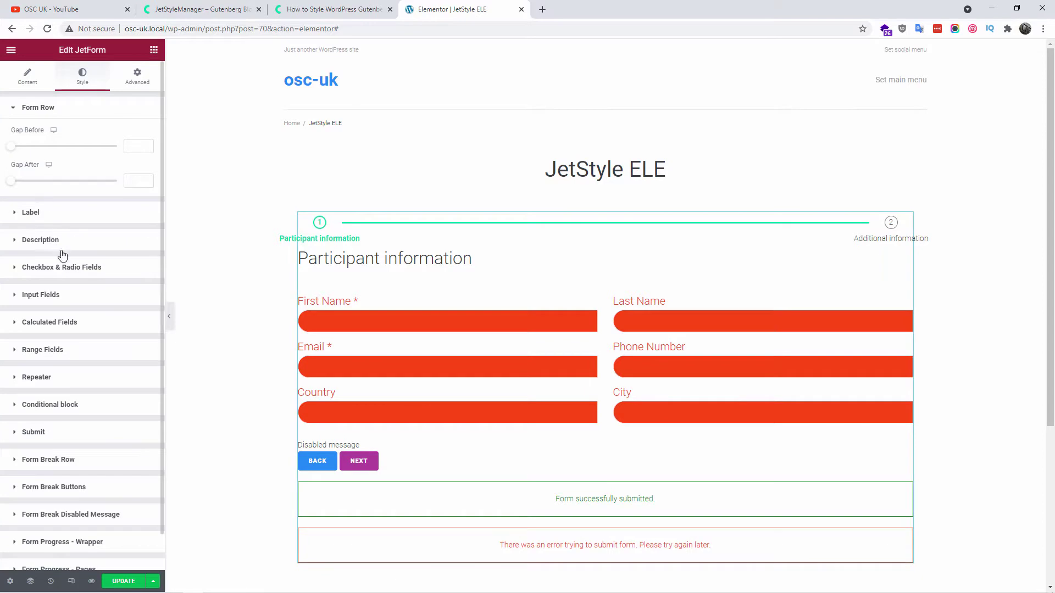
scroll(84, 428, "down", 1)
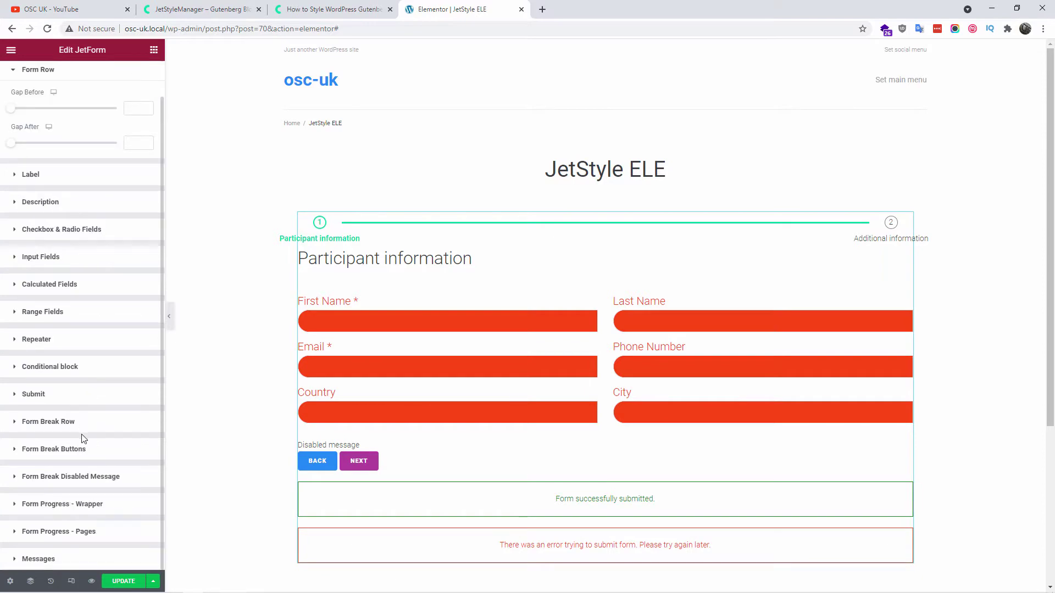
left_click(15, 395)
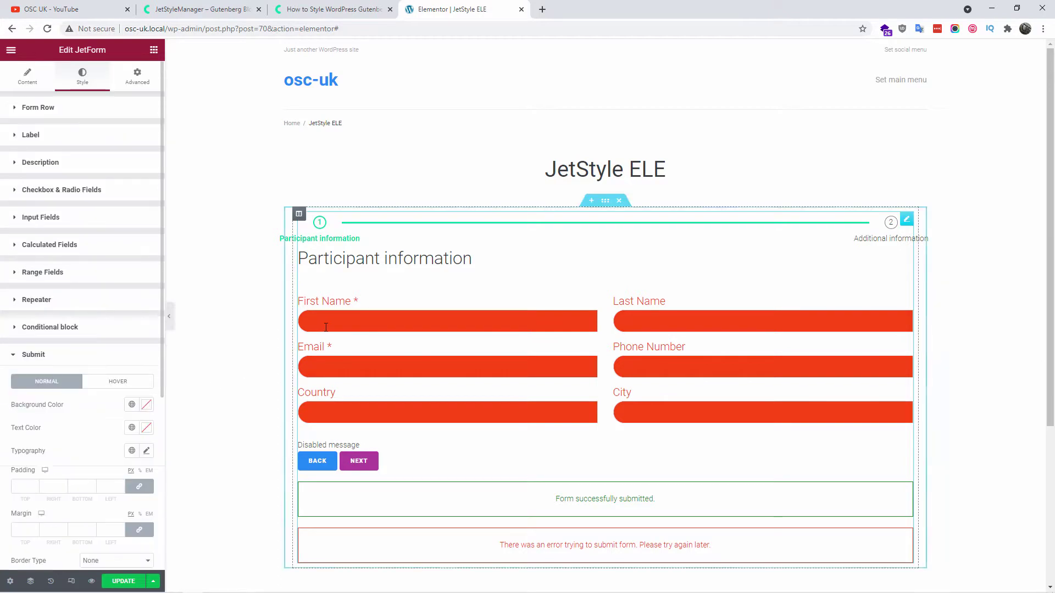
left_click(350, 314)
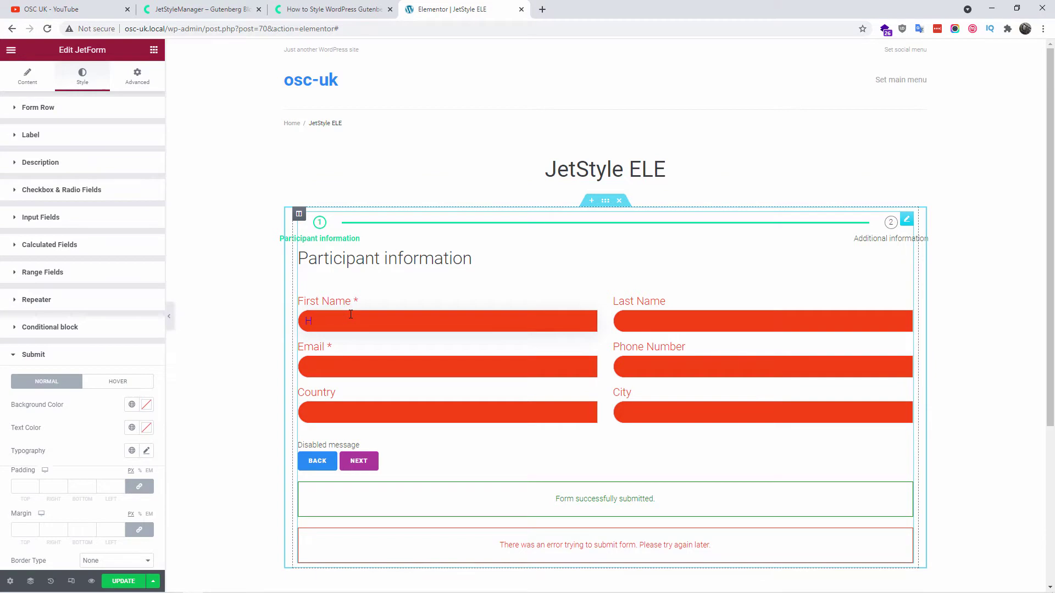
left_click(357, 461)
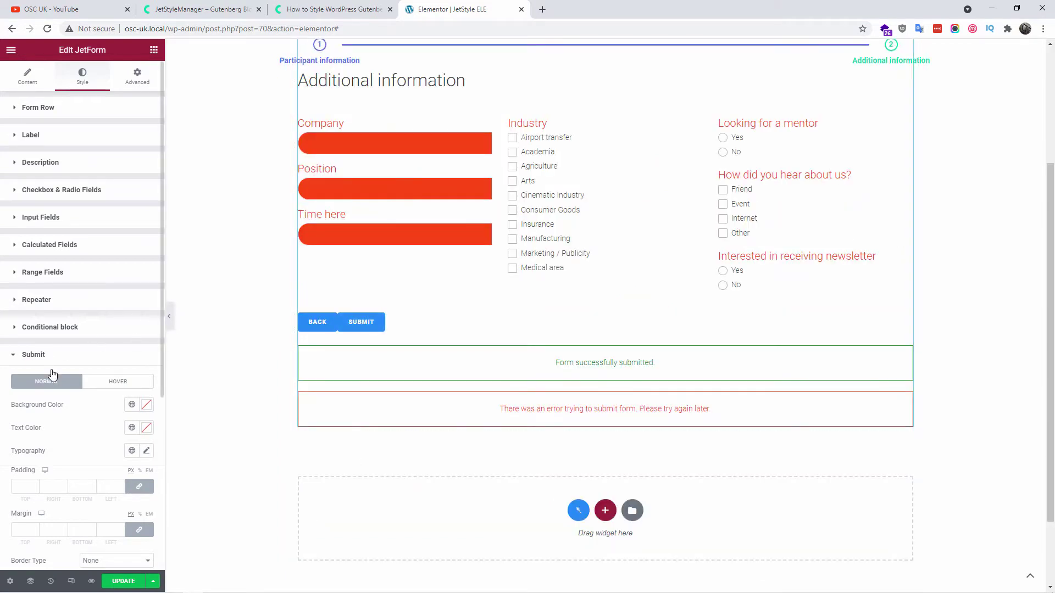
- Give the Submit button a red #F01010 background and a larger font size, and collapse its style settings
scroll(117, 357, "down", 2)
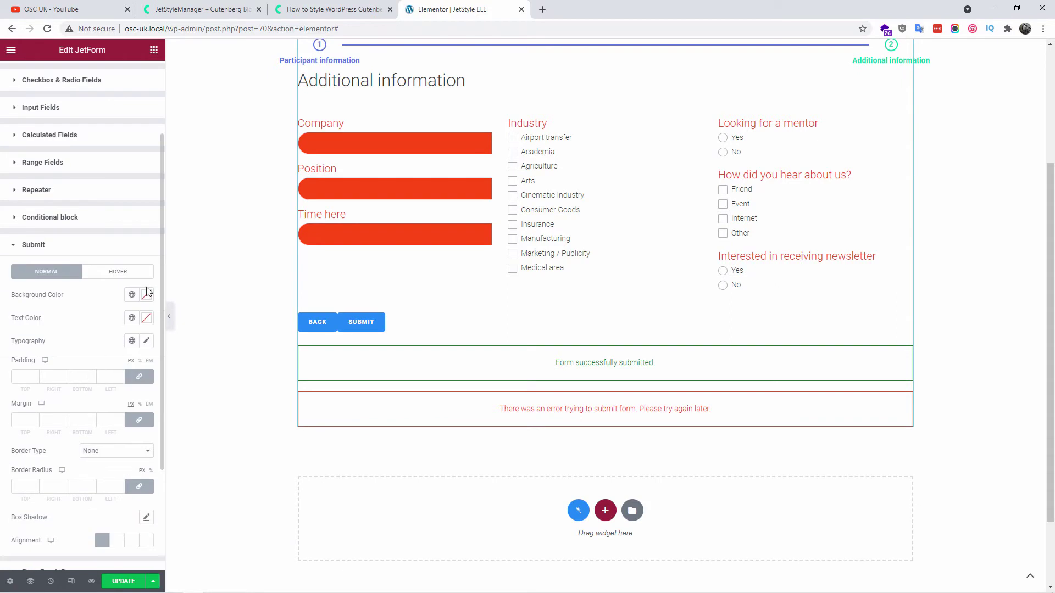
left_click(147, 297)
left_click_drag(131, 351, 138, 340)
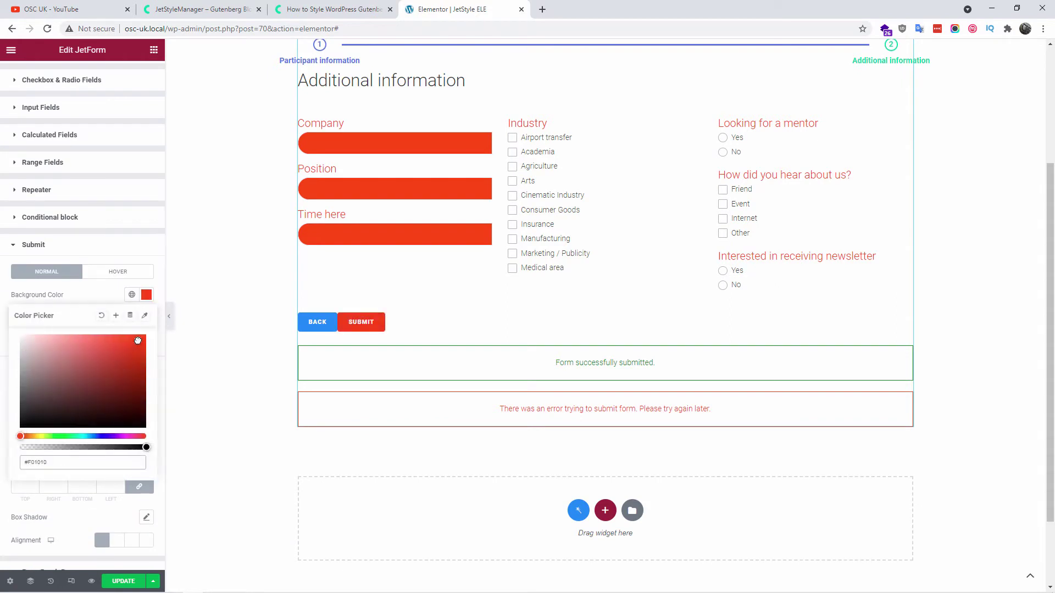
left_click(146, 341)
left_click(25, 427)
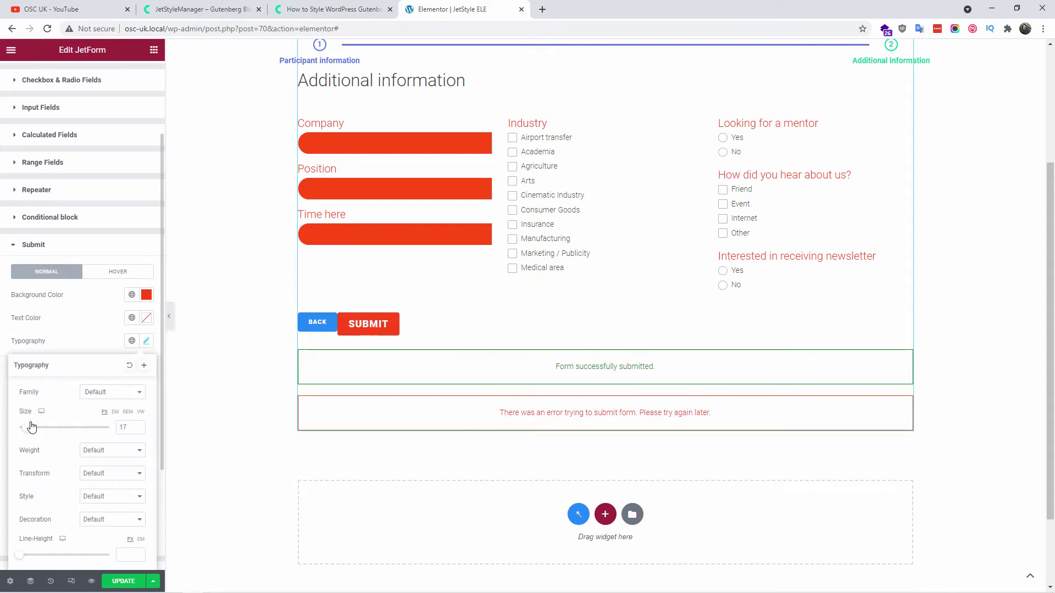
left_click(97, 335)
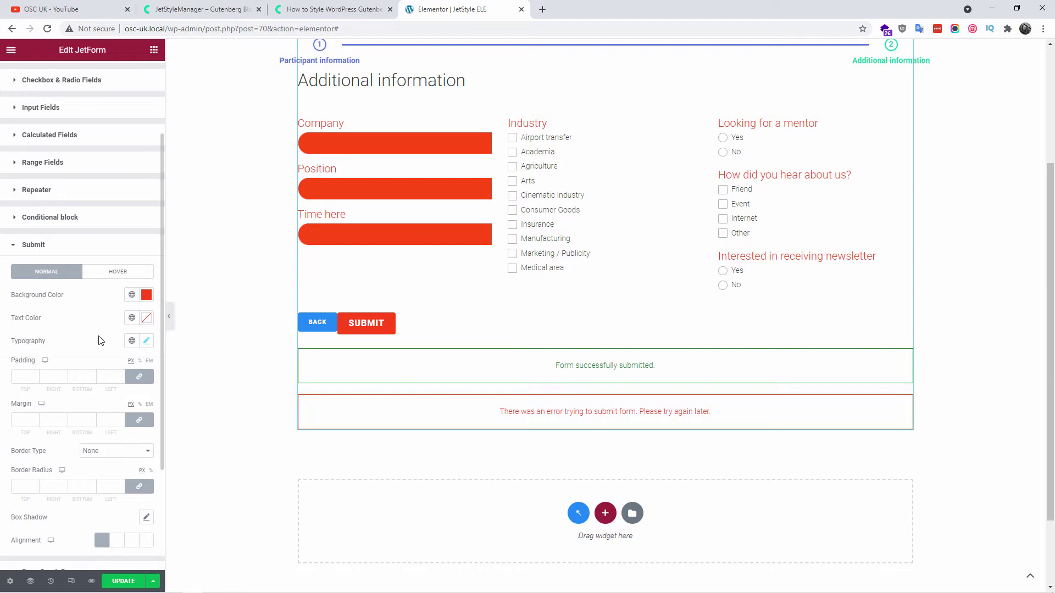
left_click(8, 245)
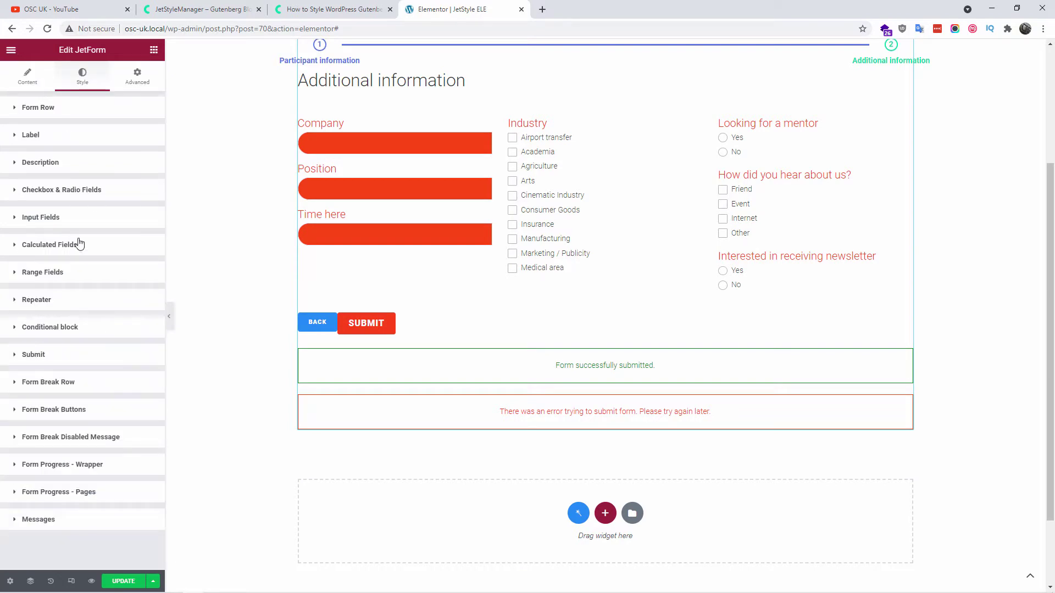
- Look at the JetStyleManager plugin page on the Crocoblock site and return to the JetStyle ELE page in Elementor
left_click(169, 6)
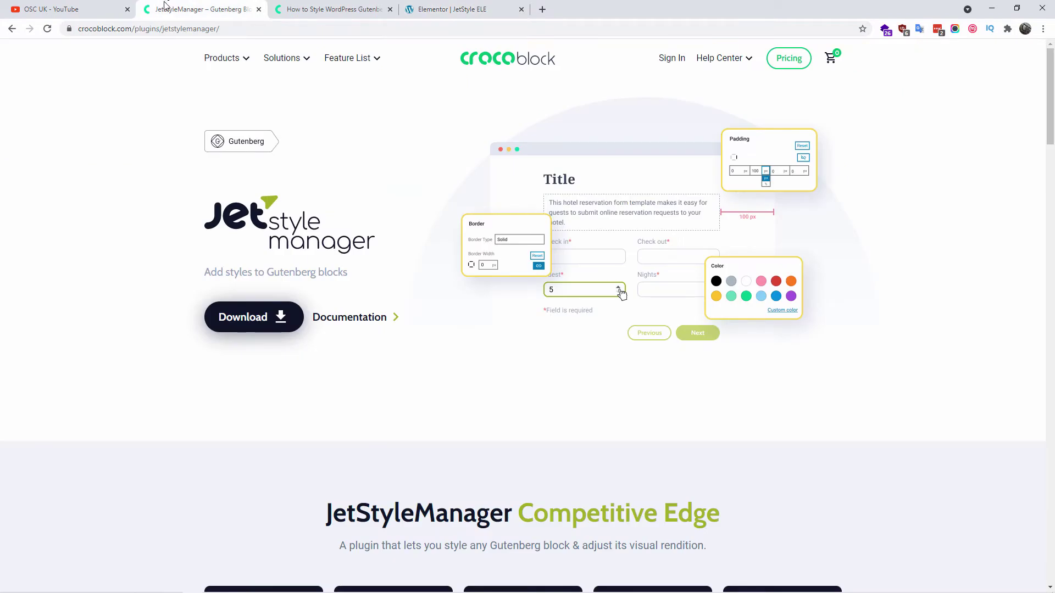
left_click(452, 9)
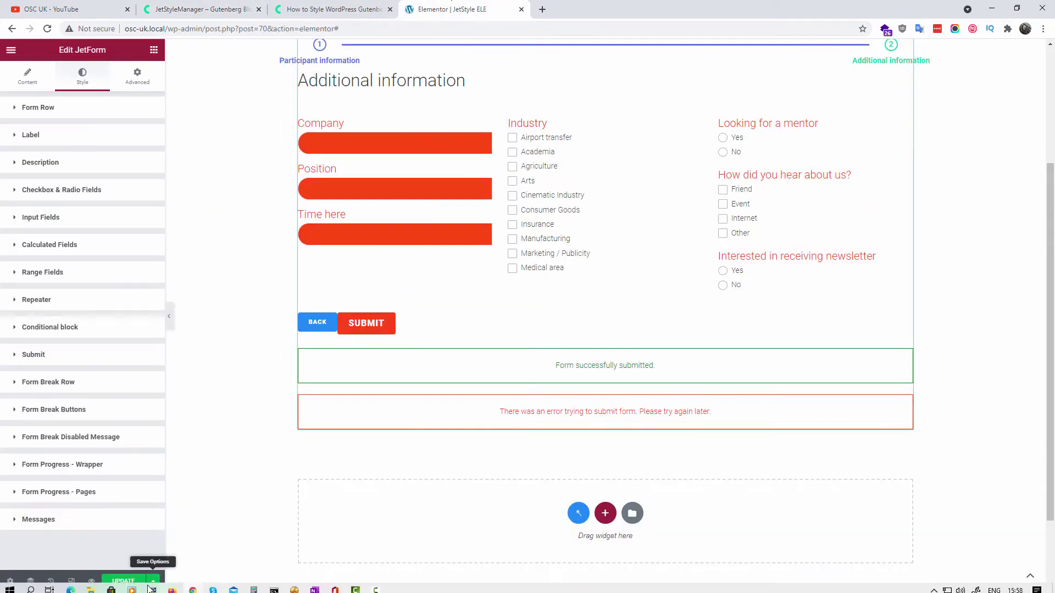
- Update the JetStyle ELE page and hide the Elementor editing panel to preview the styled form at full width
left_click(125, 582)
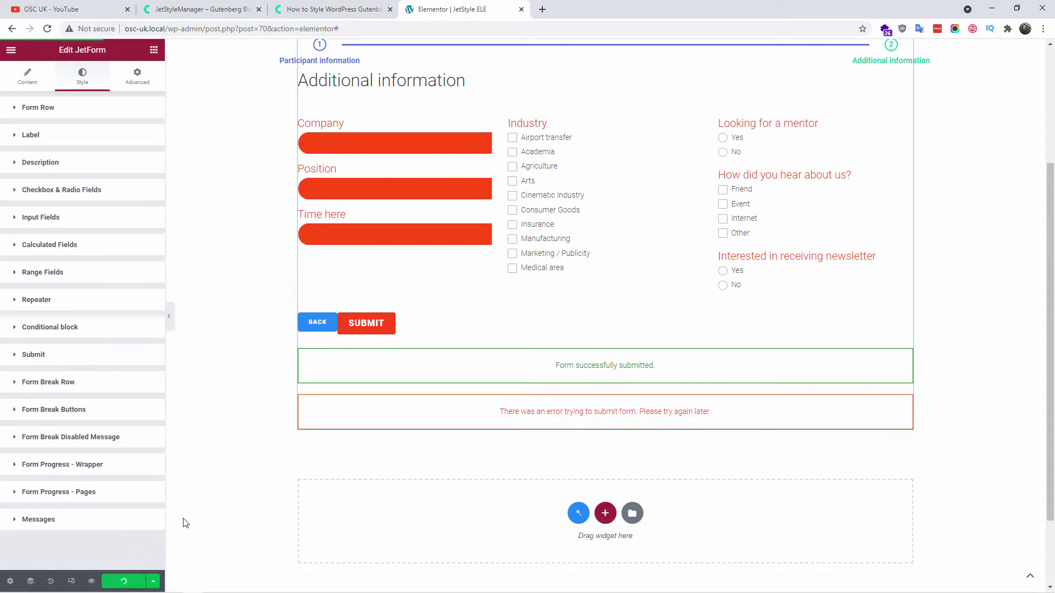
left_click(169, 316)
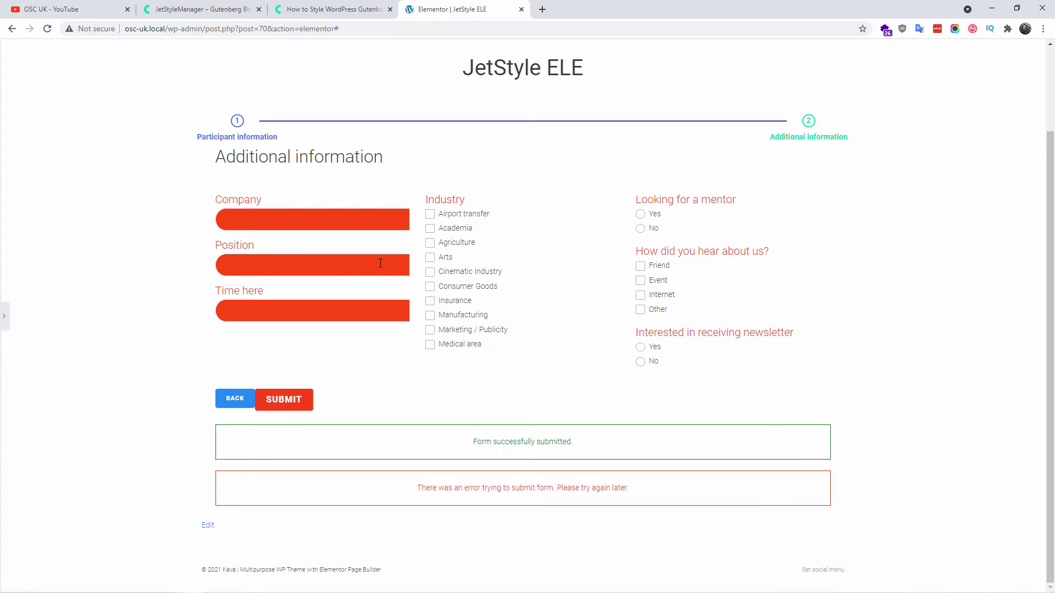
- Open the JetStyleManager plugin page from Crocoblock's product list, start the plugin download and cancel saving the file
left_click(366, 6)
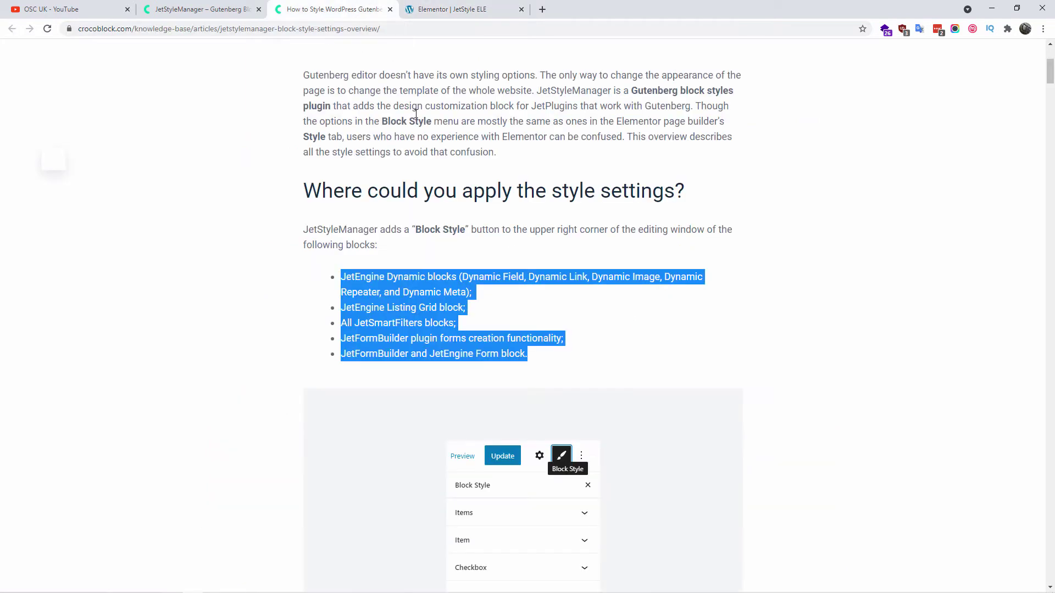
scroll(422, 73, "up", 4)
mouse_move(233, 53)
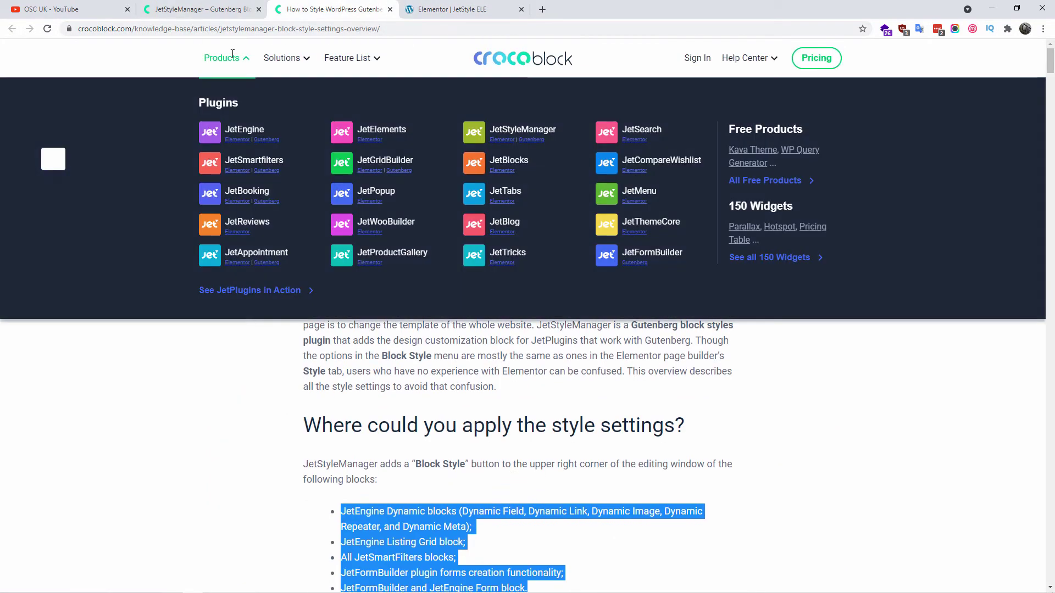
left_click(530, 141)
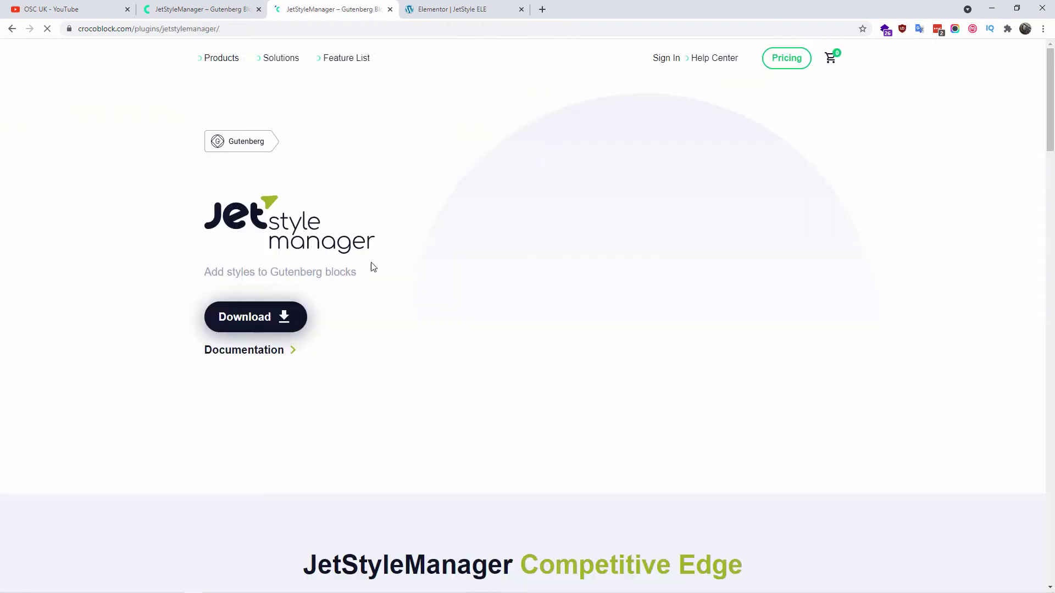
left_click(296, 332)
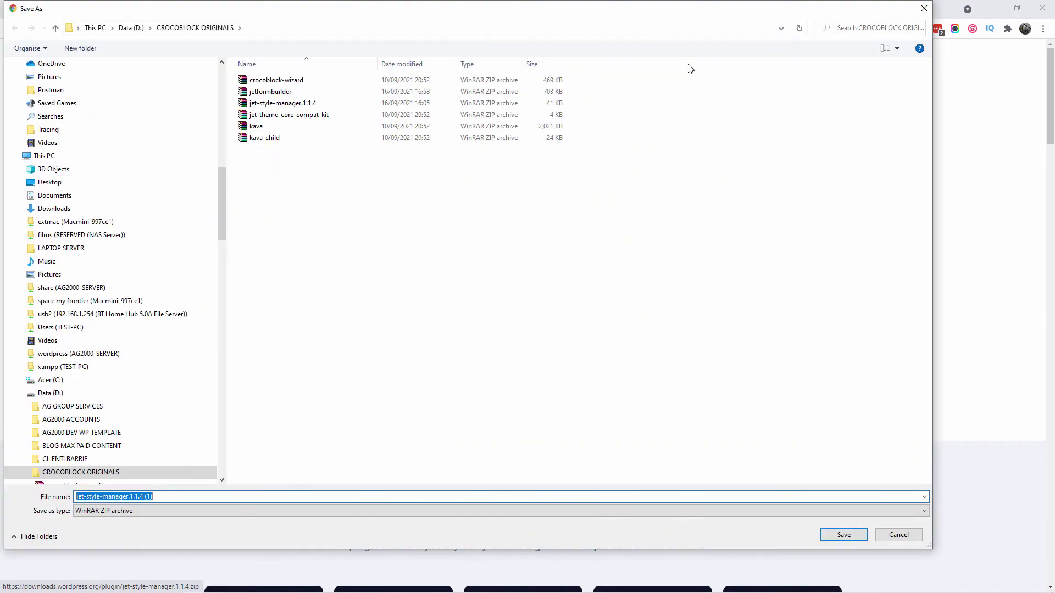
left_click(924, 8)
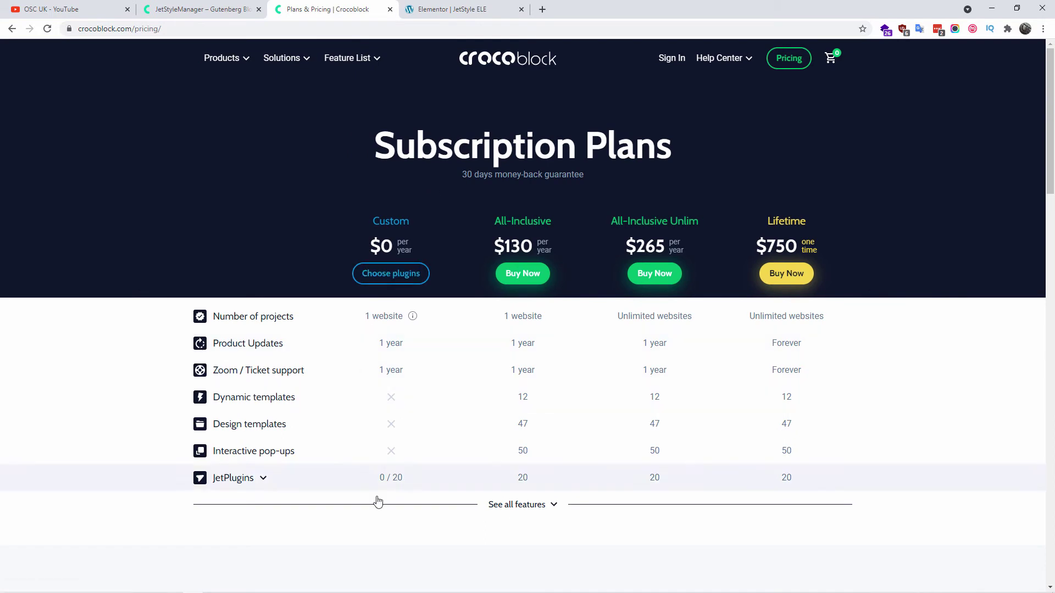
- Expand the JetPlugins list in the Crocoblock subscription plans and examine the individual plugin prices down to JetFormBuilder PRO Addons
left_click(497, 510)
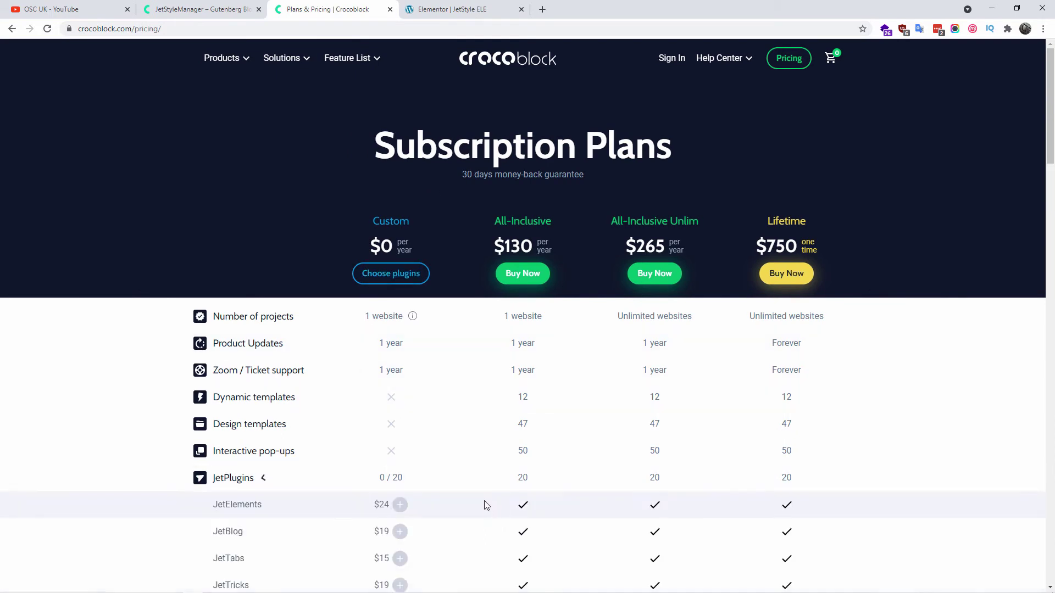
scroll(436, 470, "down", 4)
scroll(361, 409, "down", 3)
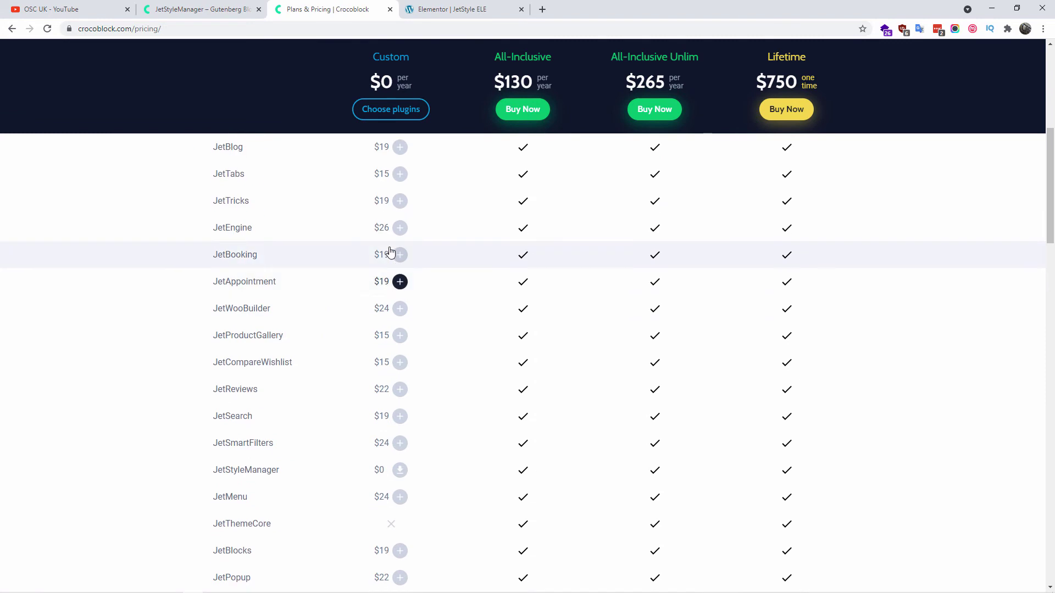
scroll(334, 437, "down", 3)
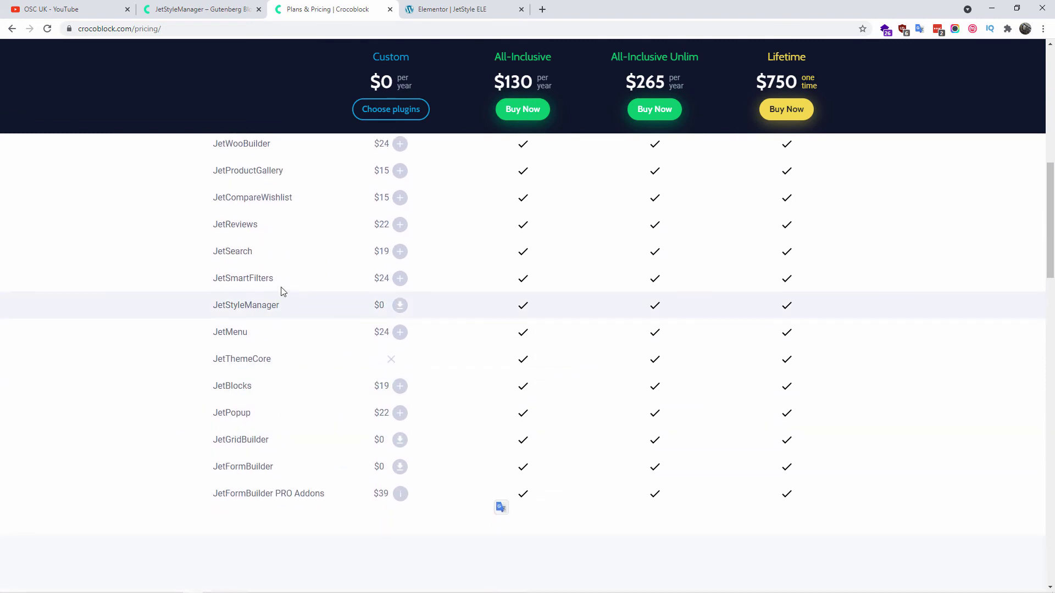
mouse_move(267, 306)
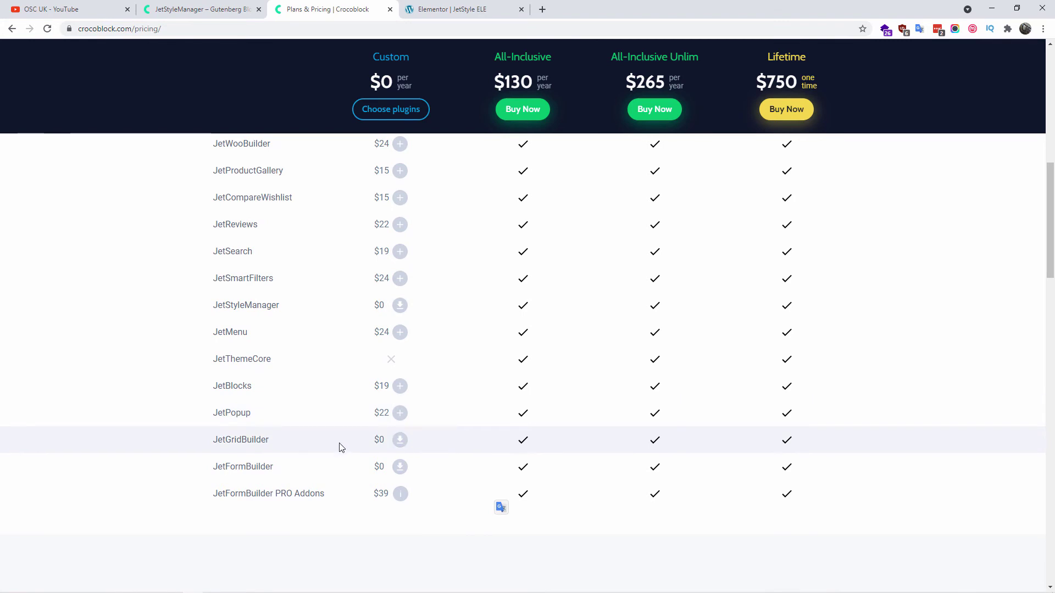
- Look at the JetFormBuilder plugin page and the Crocoblock account login, and return to the already open JetStyleManager plugin page
left_click(254, 472)
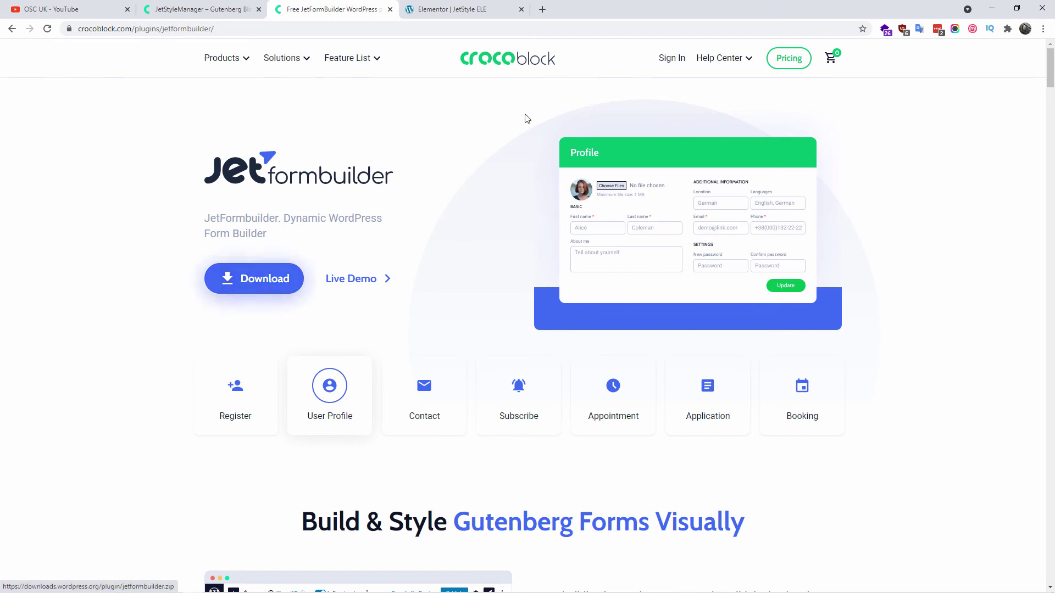
left_click(663, 59)
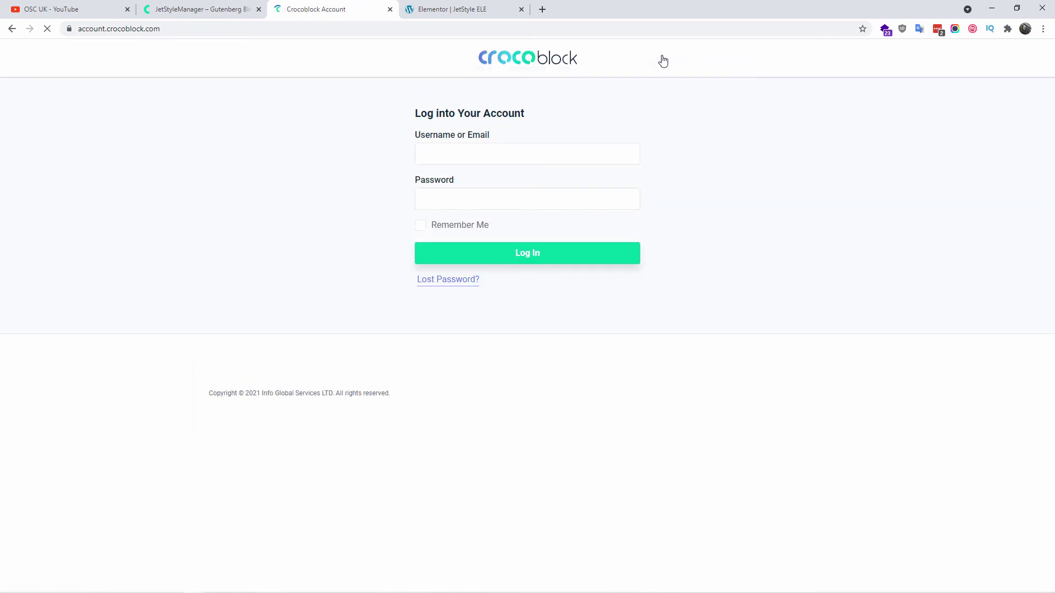
left_click(391, 9)
left_click(207, 8)
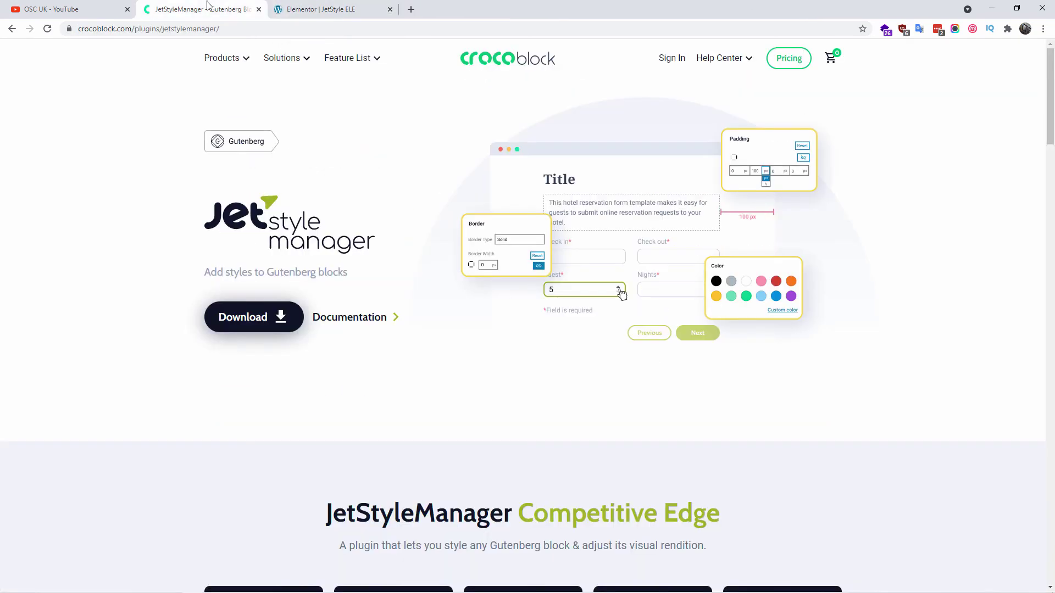